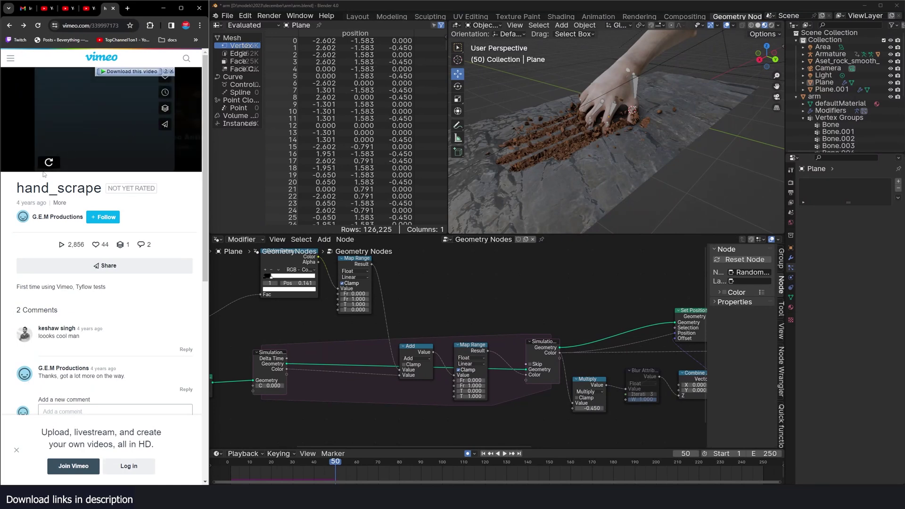
- Watch the hand_scrape reference clip, then switch to Blender and view the existing arm simulation from several angles before returning to frame 1
{"action": "left_click", "coordinate": [49, 163]}
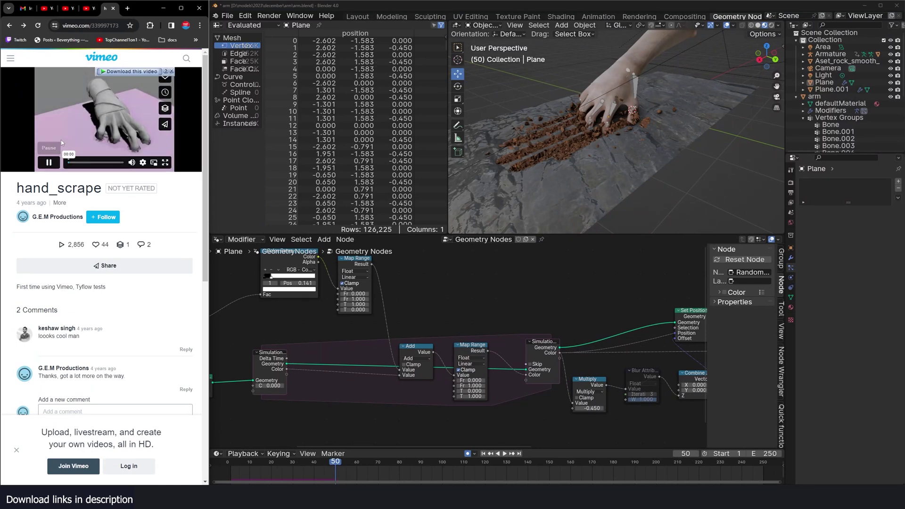
{"action": "left_click", "coordinate": [50, 164]}
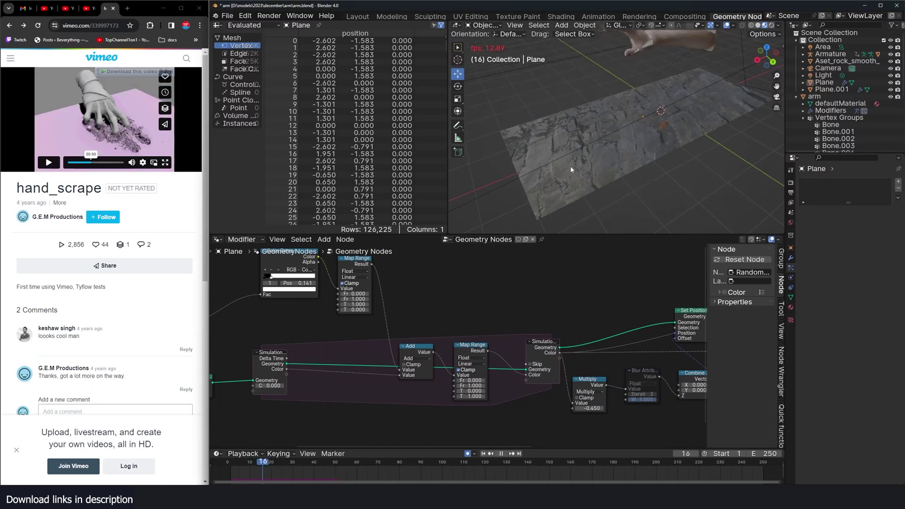
{"action": "middle_click_drag", "start_coordinate": [571, 166], "coordinate": [623, 141]}
{"action": "scroll", "coordinate": [648, 143], "scroll_direction": "up", "scroll_amount": 3}
{"action": "scroll", "coordinate": [645, 132], "scroll_direction": "down", "scroll_amount": 4}
{"action": "key", "text": "space"}
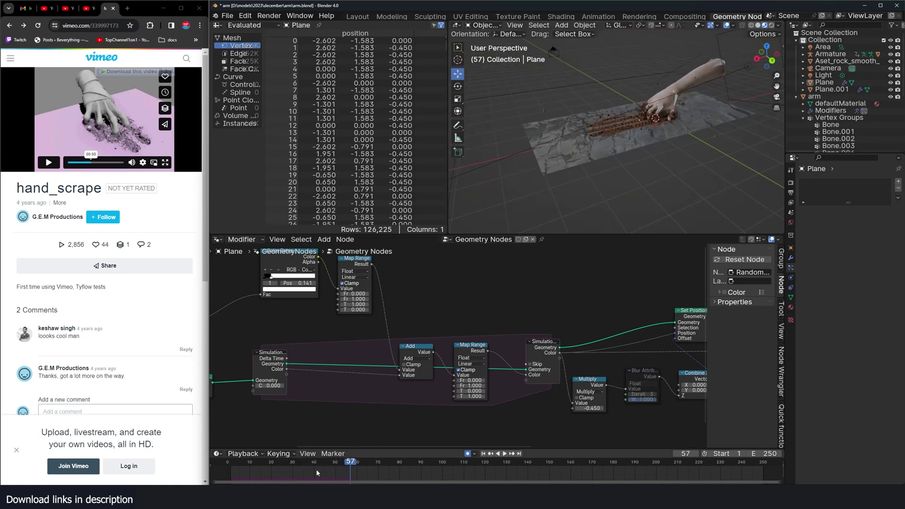
{"action": "left_click", "coordinate": [231, 472]}
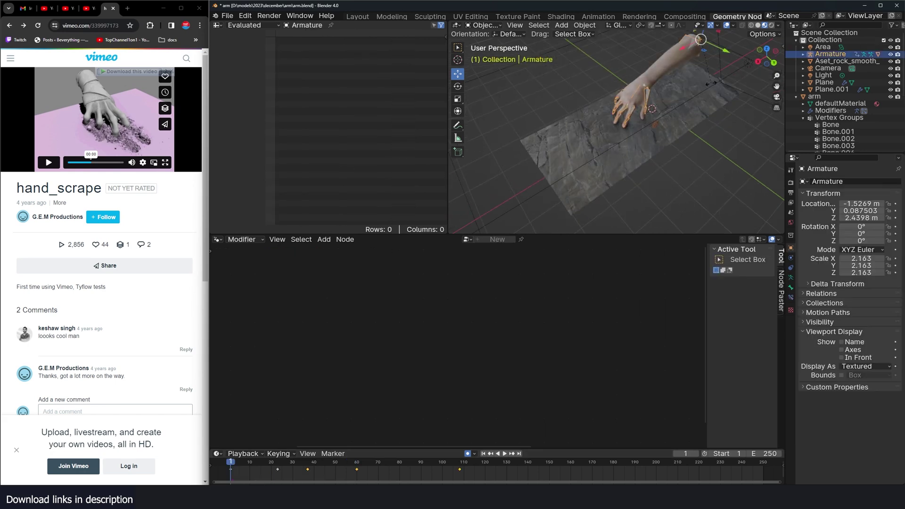
{"action": "key", "text": "r"}
{"action": "key", "text": "z"}
{"action": "key", "text": "Escape"}
- Rotate the Armature about 13.6° around the Z axis
{"action": "key", "text": "r"}
{"action": "key", "text": "z"}
{"action": "left_click", "coordinate": [607, 213]}
- Play the simulation with the rotated arm and examine the scraped grooves and debris up close and from a distance
{"action": "key", "text": "space"}
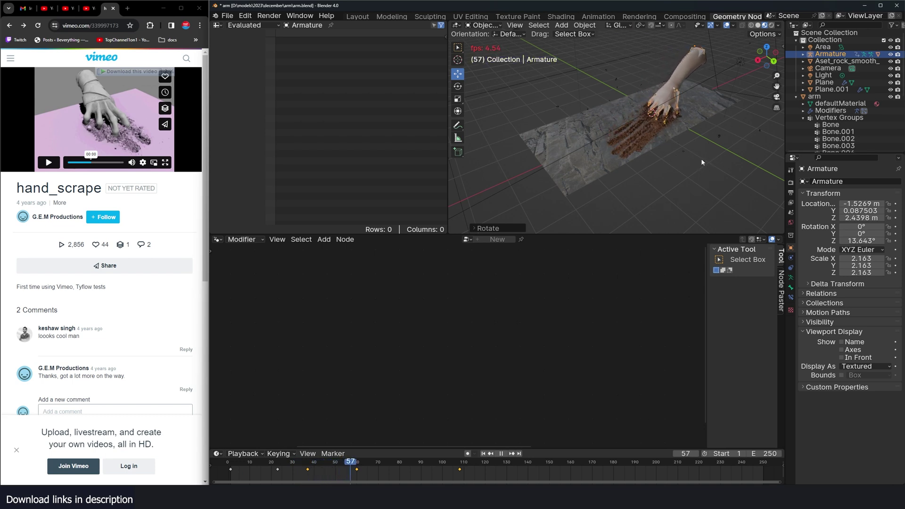
{"action": "key", "text": "space"}
{"action": "scroll", "coordinate": [709, 159], "scroll_direction": "up", "scroll_amount": 3}
{"action": "middle_click_drag", "start_coordinate": [708, 163], "coordinate": [735, 155]}
{"action": "left_click", "coordinate": [792, 260]}
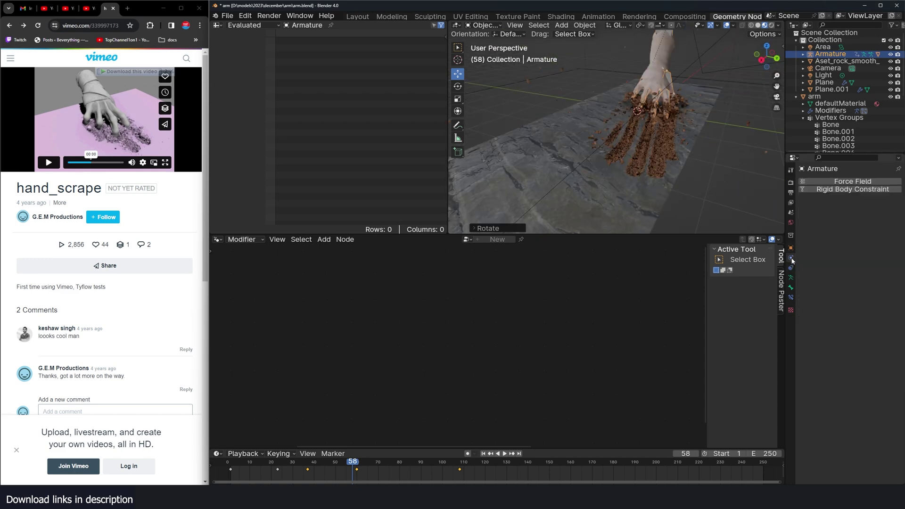
{"action": "scroll", "coordinate": [716, 189], "scroll_direction": "up", "scroll_amount": 3}
{"action": "middle_click_drag", "start_coordinate": [719, 188], "coordinate": [685, 190]}
{"action": "scroll", "coordinate": [707, 185], "scroll_direction": "up", "scroll_amount": 3}
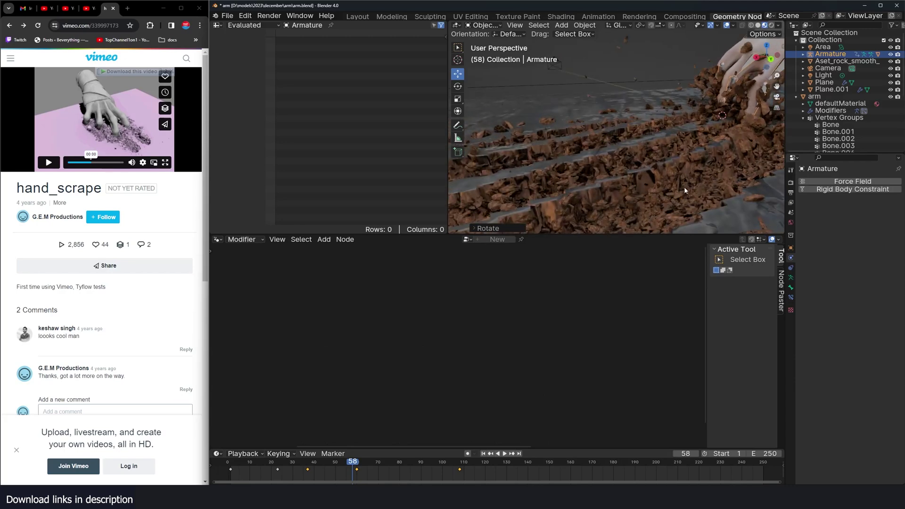
{"action": "scroll", "coordinate": [688, 189], "scroll_direction": "down", "scroll_amount": 6}
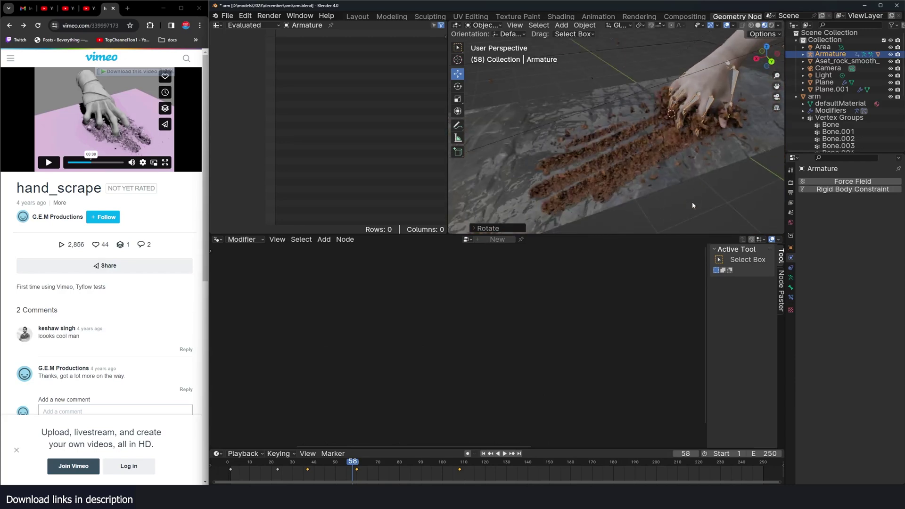
{"action": "left_click", "coordinate": [668, 250]}
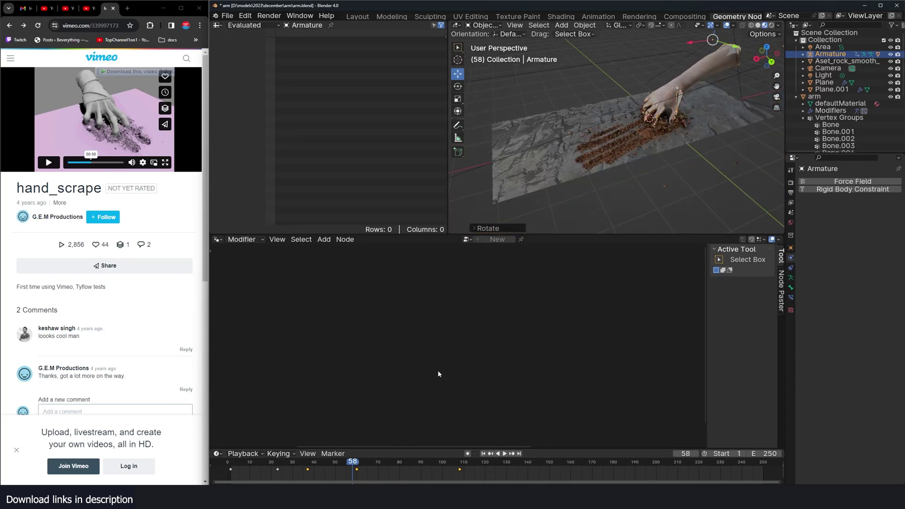
- Replay the scraping simulation from the first frame and view the hand and debris with different viewport shading
{"action": "left_click", "coordinate": [228, 463]}
{"action": "key", "text": "space"}
{"action": "middle_click_drag", "start_coordinate": [599, 172], "coordinate": [653, 177]}
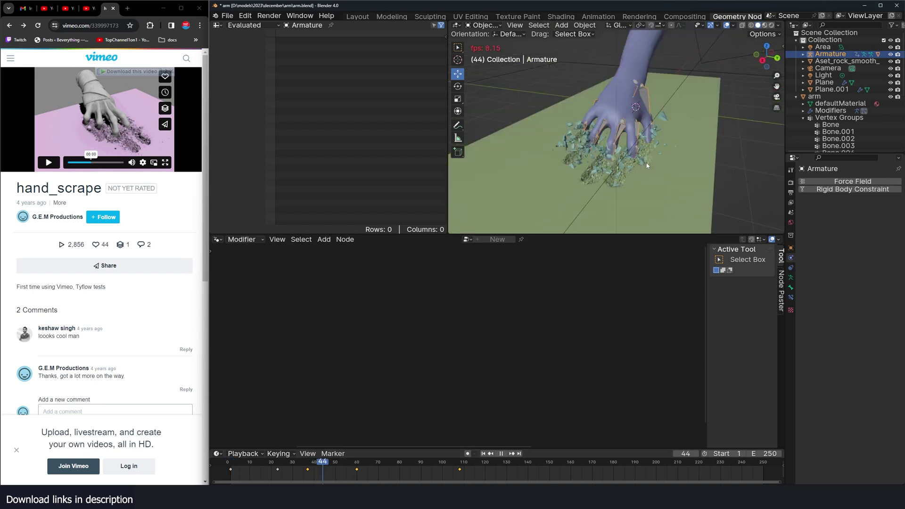
{"action": "left_click", "coordinate": [765, 25]}
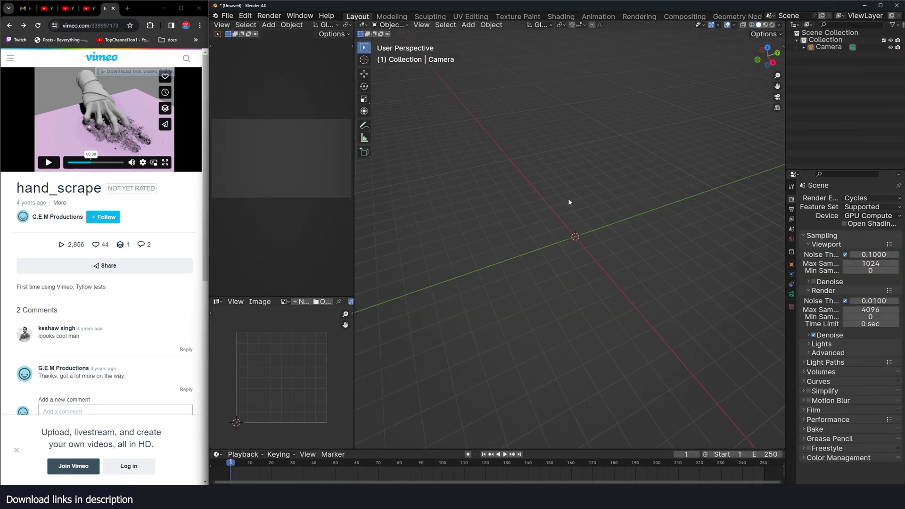
- Search all object libraries in the asset library add-on for "arm"
{"action": "key", "text": "n"}
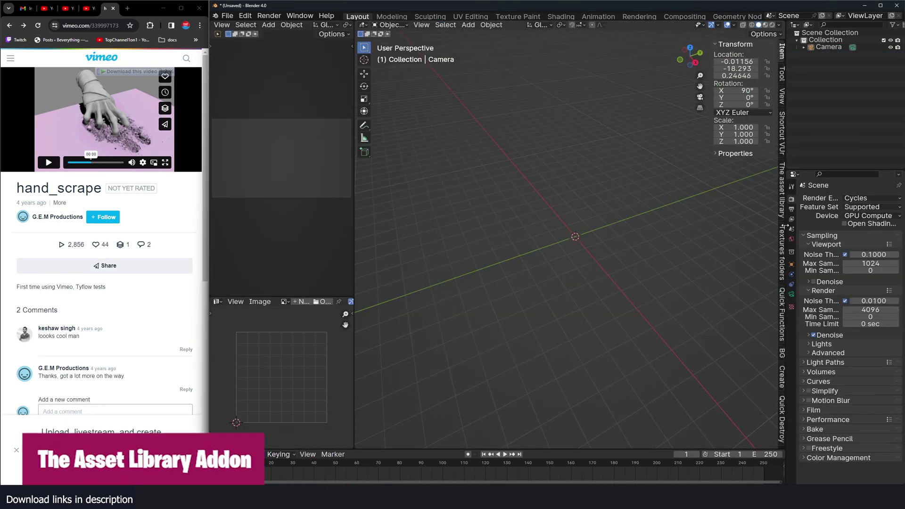
{"action": "left_click", "coordinate": [782, 214]}
{"action": "left_click", "coordinate": [736, 104]}
{"action": "type", "text": "a"}
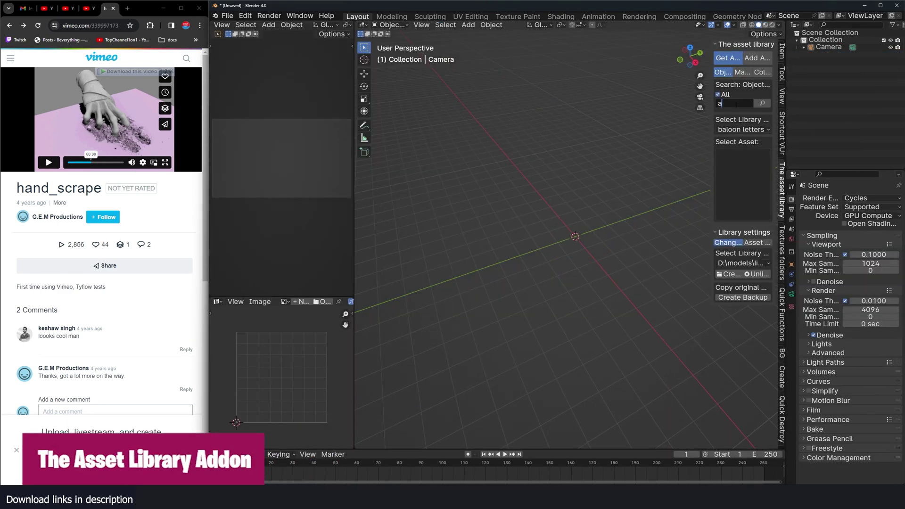
{"action": "type", "text": "rm"}
{"action": "left_click", "coordinate": [762, 104]}
- Choose the extended forearm-and-hand asset from the search results and add it to the scene
{"action": "left_click", "coordinate": [743, 170]}
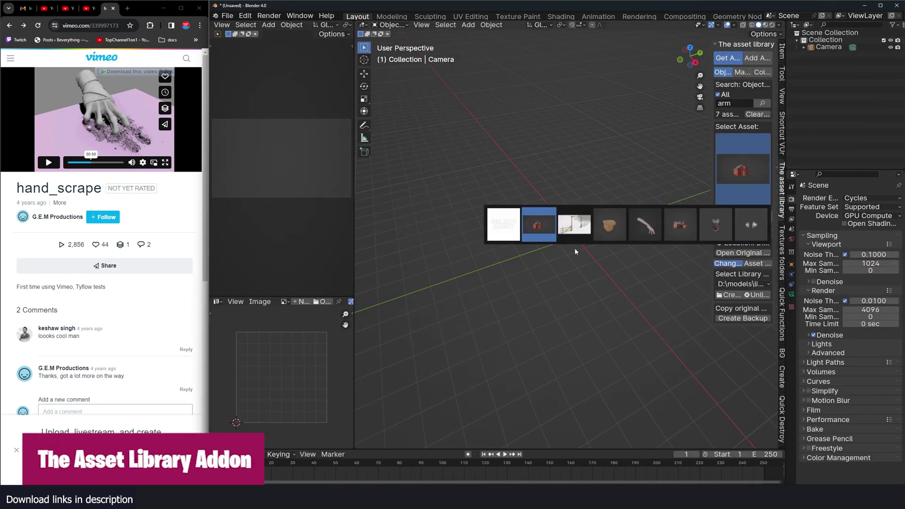
{"action": "left_click", "coordinate": [646, 226]}
{"action": "left_click", "coordinate": [761, 218]}
- Add a plane beneath the arm, enlarge it uniformly and stretch it along the X axis
{"action": "middle_click_drag", "start_coordinate": [560, 221], "coordinate": [630, 215]}
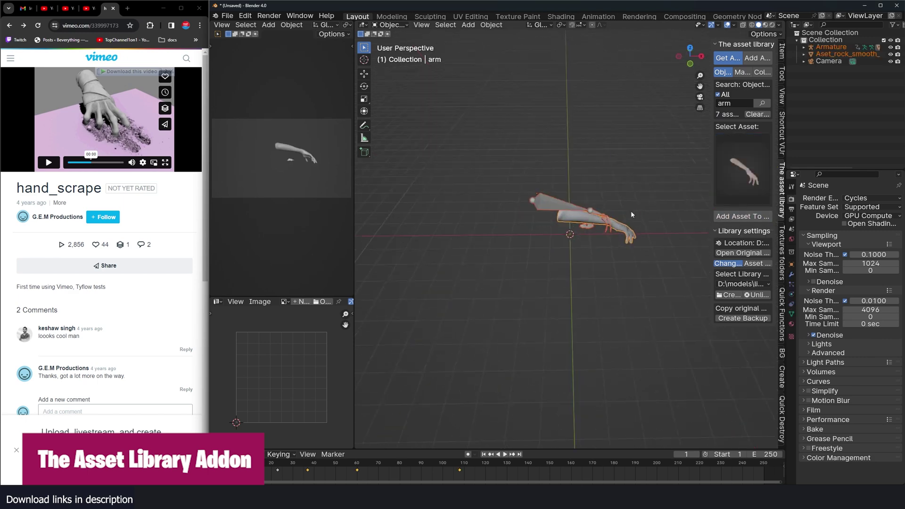
{"action": "key", "text": "shift+a"}
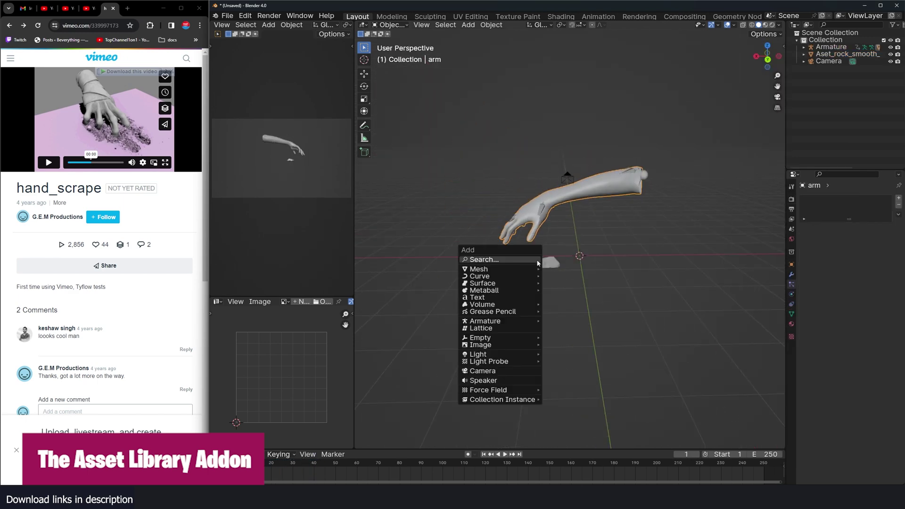
{"action": "mouse_move", "coordinate": [514, 270]}
{"action": "left_click", "coordinate": [569, 270]}
{"action": "key", "text": "s"}
{"action": "left_click", "coordinate": [626, 266]}
{"action": "key", "text": "s"}
{"action": "key", "text": "x"}
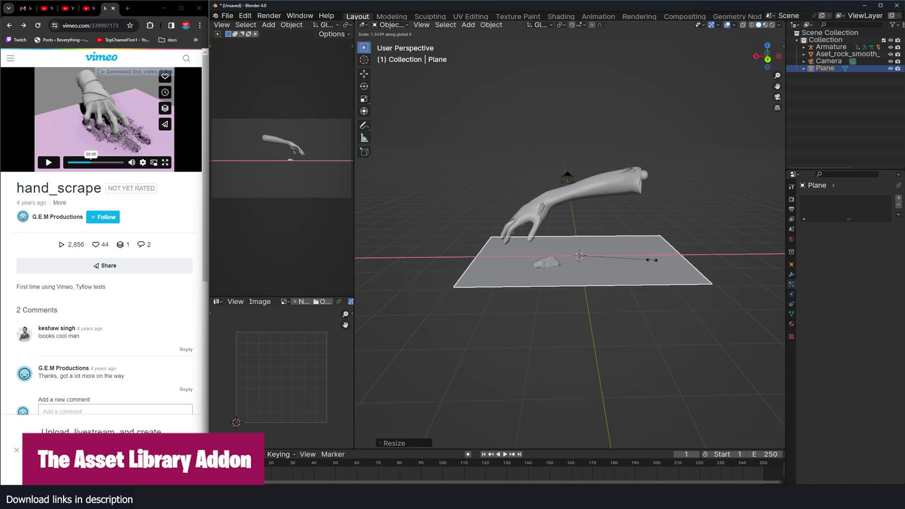
{"action": "left_click", "coordinate": [679, 263]}
- Play the arm animation and compare the hand's position with the plane from the top, right and front views
{"action": "key", "text": "KP_7"}
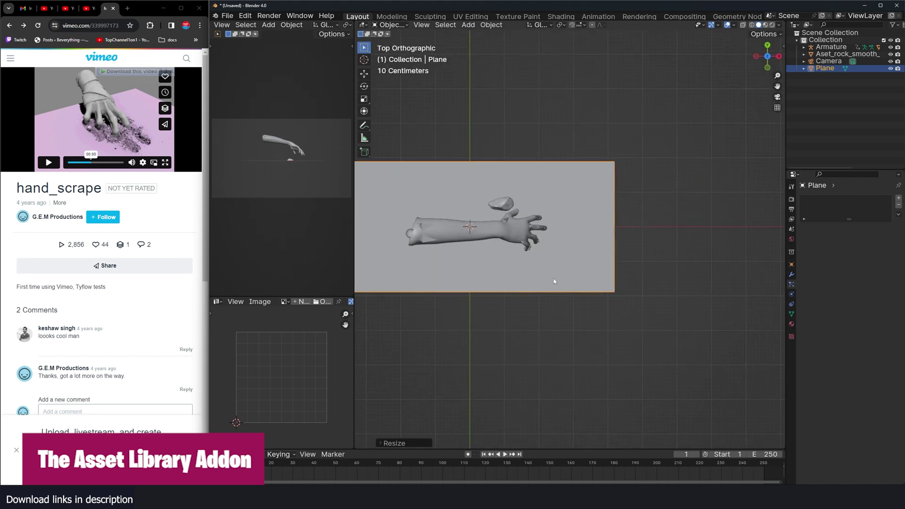
{"action": "middle_click_drag", "start_coordinate": [554, 279], "coordinate": [465, 225]}
{"action": "key", "text": "KP_3"}
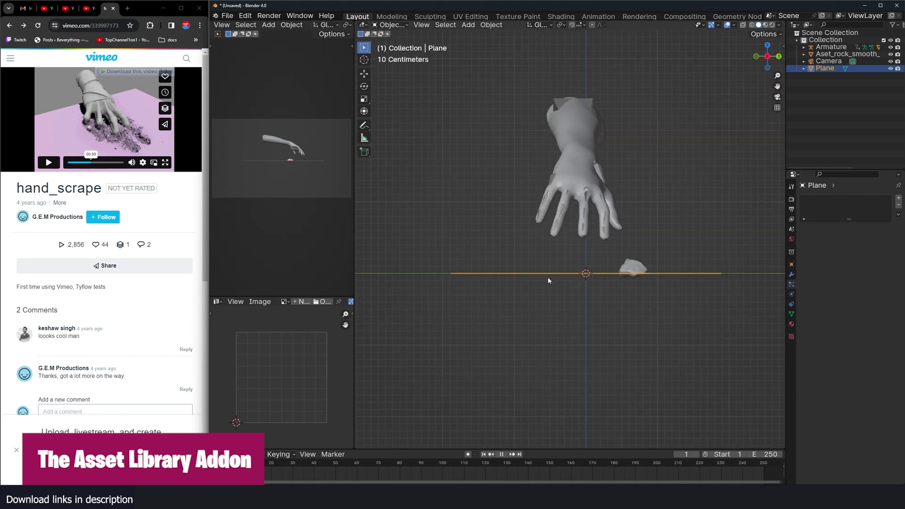
{"action": "key", "text": "space"}
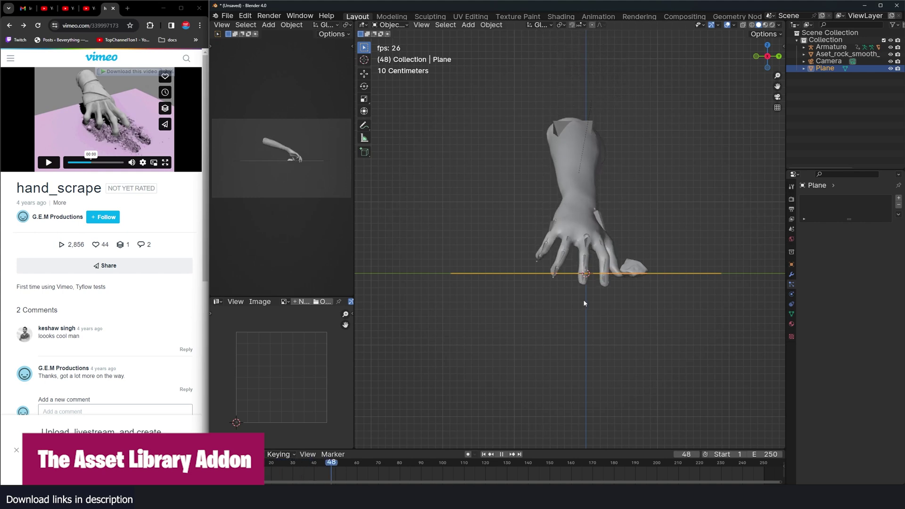
{"action": "key", "text": "KP_1"}
{"action": "right_click", "coordinate": [621, 285]}
{"action": "scroll", "coordinate": [548, 233], "scroll_direction": "down", "scroll_amount": 5}
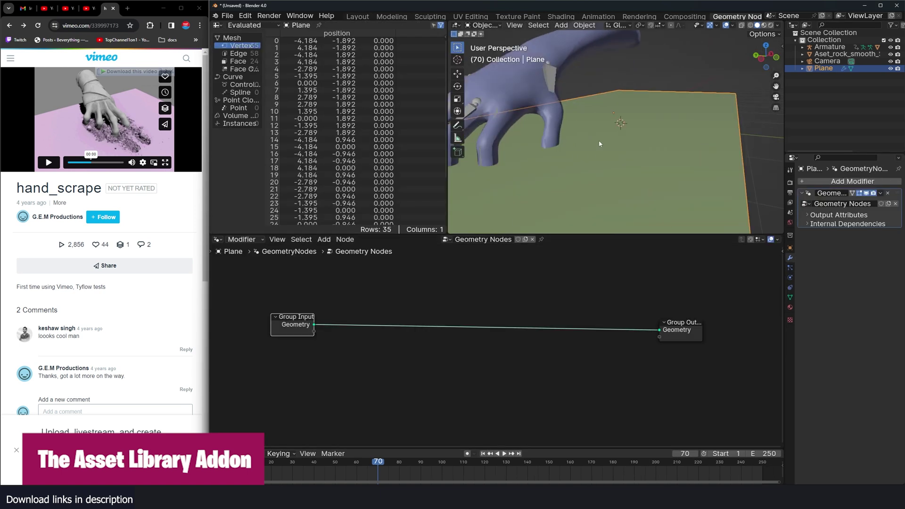
- Show wireframes in the viewport and insert a Subdivide Mesh node with Level 5 after the plane's Group Input
{"action": "middle_click_drag", "start_coordinate": [599, 140], "coordinate": [670, 161]}
{"action": "key", "text": "q"}
{"action": "left_click", "coordinate": [613, 155]}
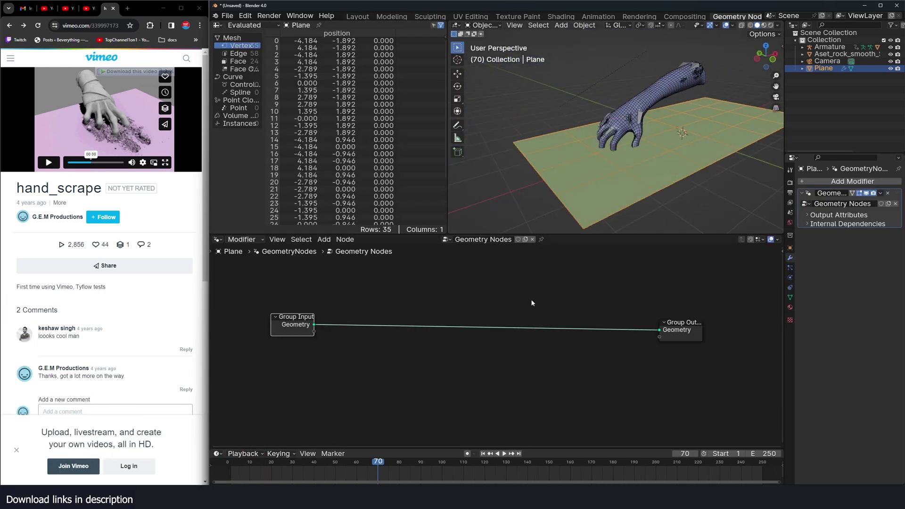
{"action": "key", "text": "shift+a"}
{"action": "type", "text": "s"}
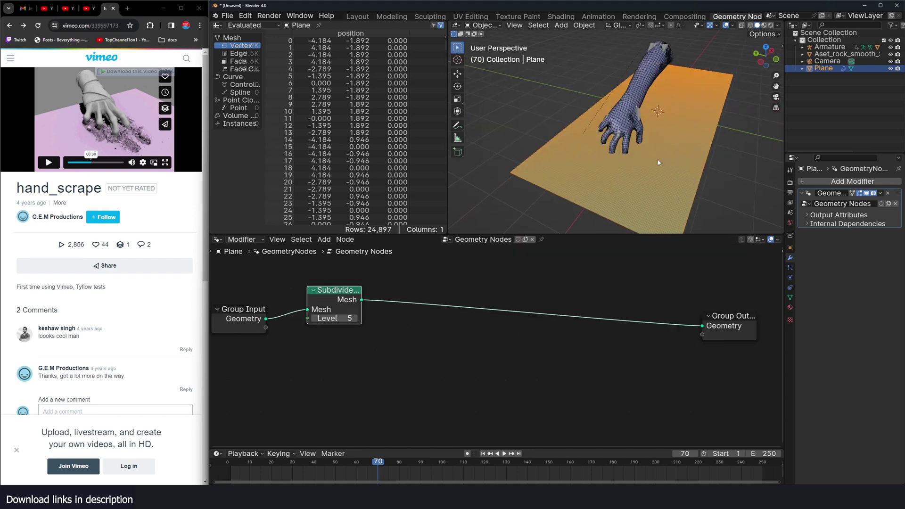
- Scale the plane down in top view, move it under the hand and adjust its size to cover the scraping area
{"action": "key", "text": "KP_7"}
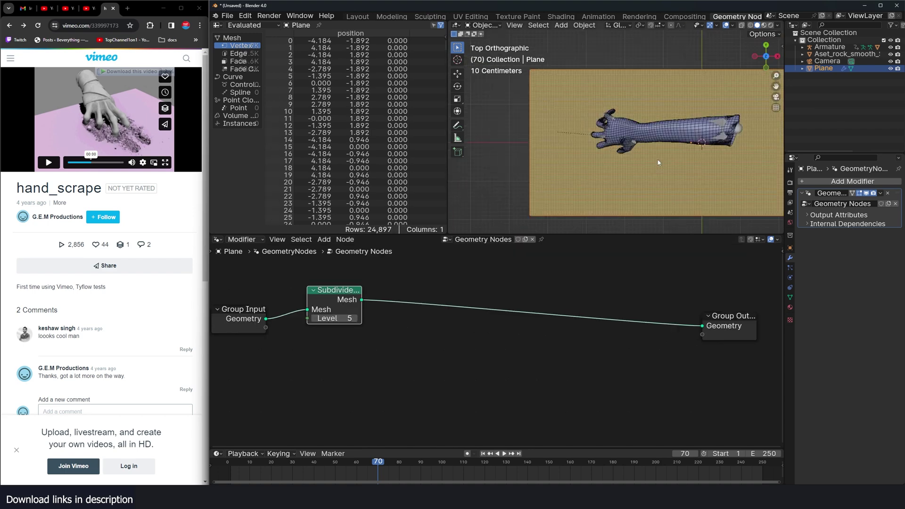
{"action": "key", "text": "s"}
{"action": "left_click", "coordinate": [707, 154]}
{"action": "key", "text": "g"}
{"action": "left_click", "coordinate": [623, 140]}
{"action": "key", "text": "s"}
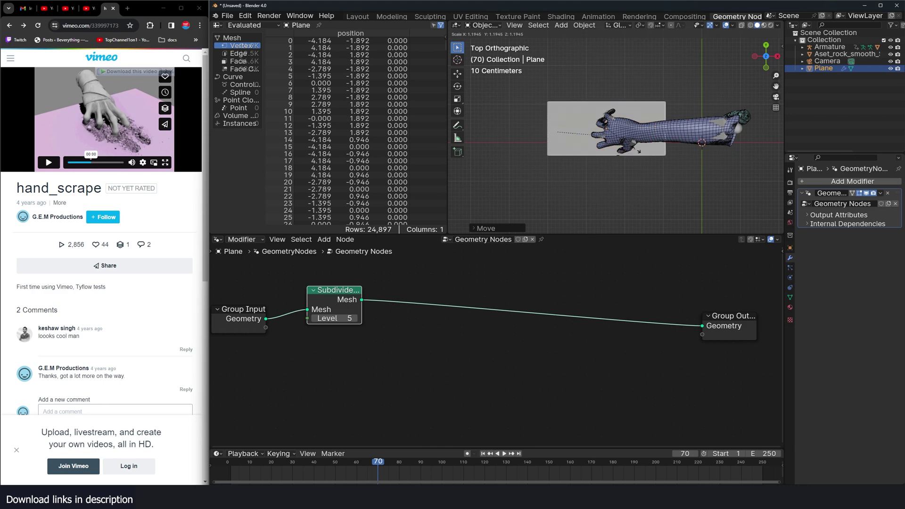
{"action": "left_click", "coordinate": [650, 153]}
- Bring the arm object into the plane's geometry node tree as an Object Info node and place it below Subdivide Mesh
{"action": "middle_click_drag", "start_coordinate": [693, 142], "coordinate": [657, 130]}
{"action": "left_click", "coordinate": [632, 136]}
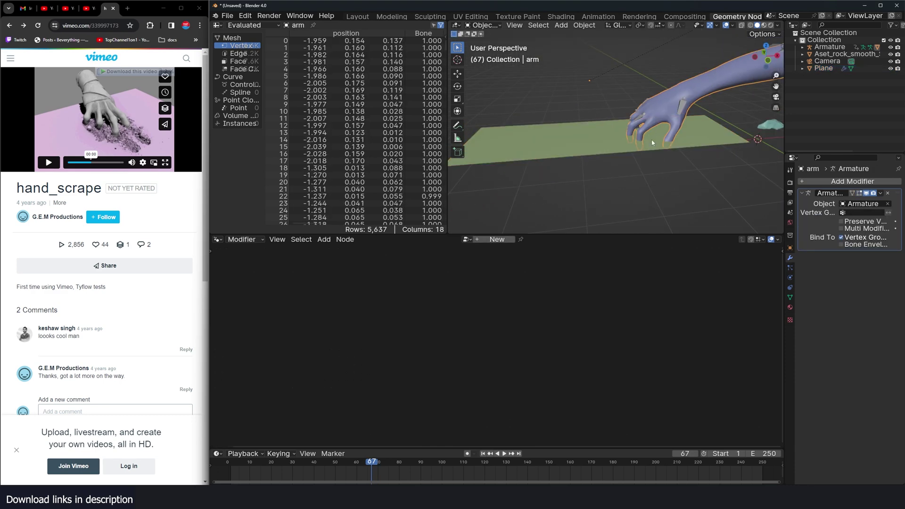
{"action": "left_click", "coordinate": [602, 154]}
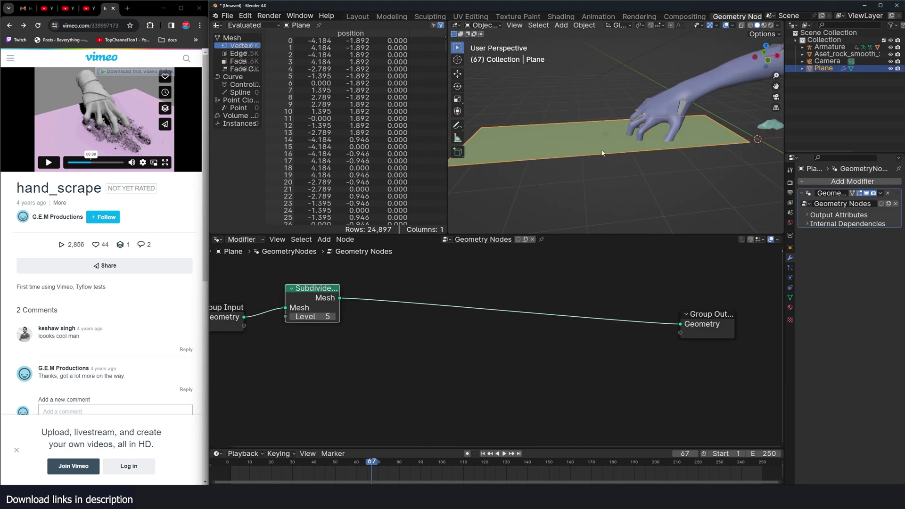
{"action": "left_click", "coordinate": [697, 94]}
{"action": "left_click", "coordinate": [803, 47]}
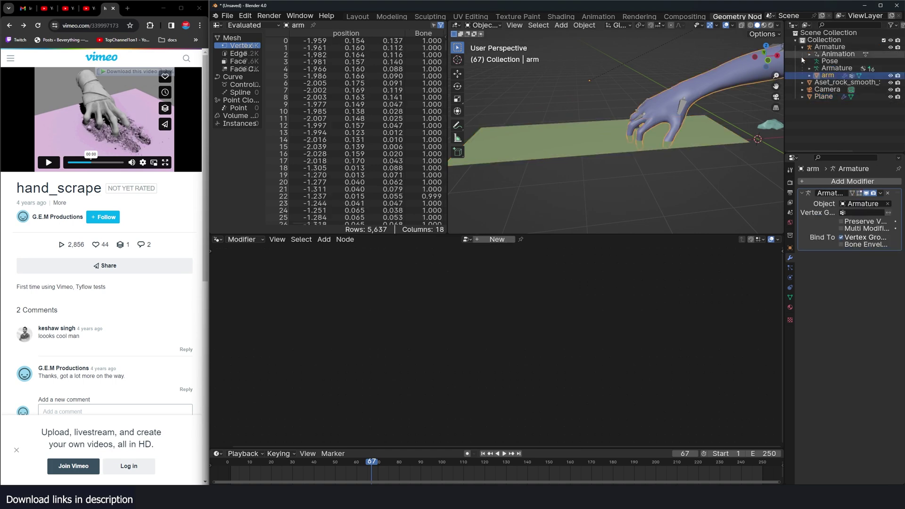
{"action": "left_click", "coordinate": [614, 140]}
{"action": "left_click_drag", "start_coordinate": [835, 77], "coordinate": [399, 332]}
{"action": "middle_click_drag", "start_coordinate": [433, 331], "coordinate": [489, 345]}
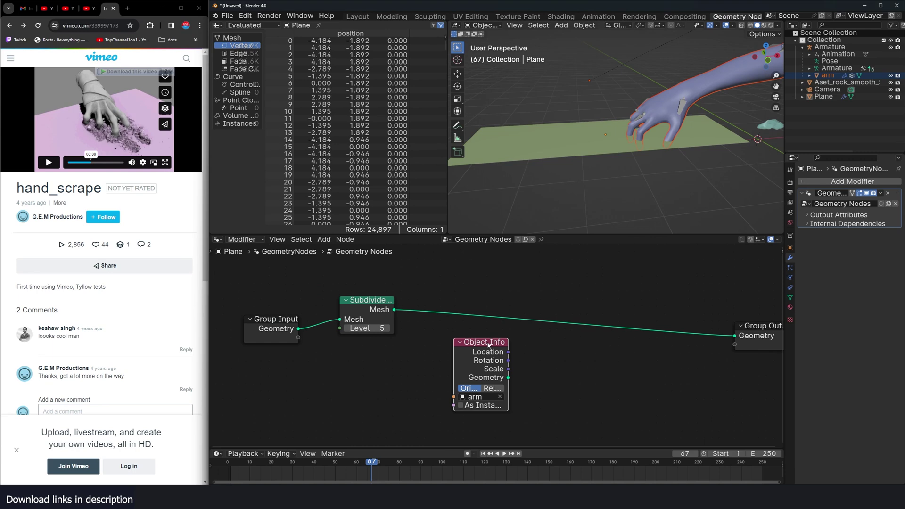
{"action": "left_click_drag", "start_coordinate": [489, 345], "coordinate": [341, 355]}
- Preview the Object Info geometry through a Viewer node and set the Object Info transform space to Relative
{"action": "left_click", "coordinate": [364, 391], "text": "ctrl+shift"}
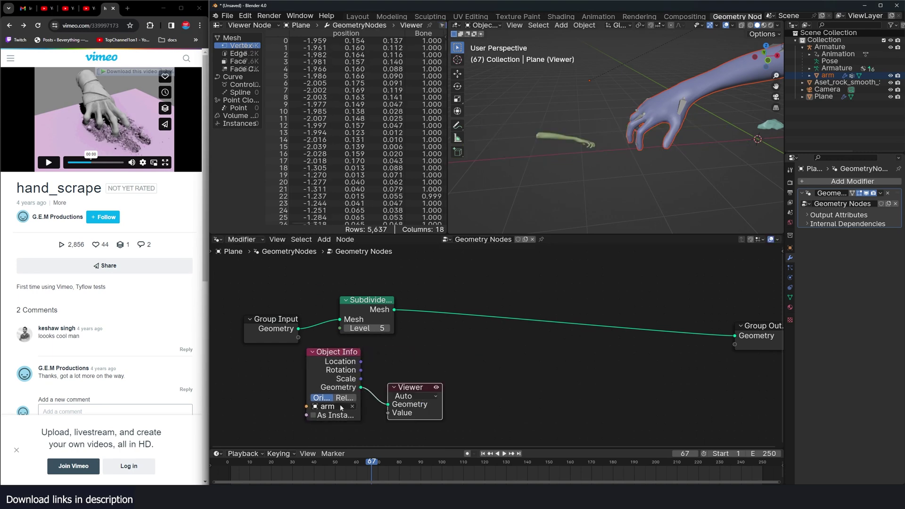
{"action": "left_click", "coordinate": [348, 400]}
{"action": "scroll", "coordinate": [613, 165], "scroll_direction": "down", "scroll_amount": 4}
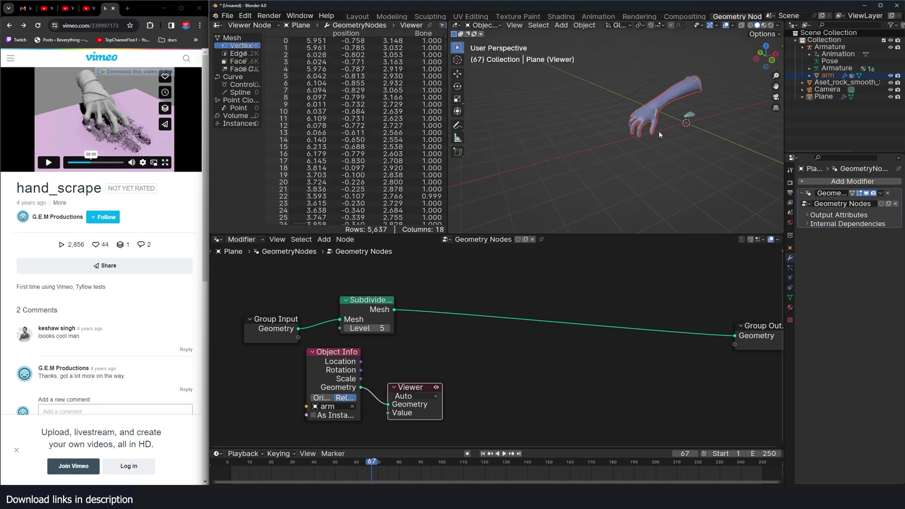
- Hide the original arm object in the viewport and move the Viewer node farther away from Object Info
{"action": "left_click", "coordinate": [890, 75]}
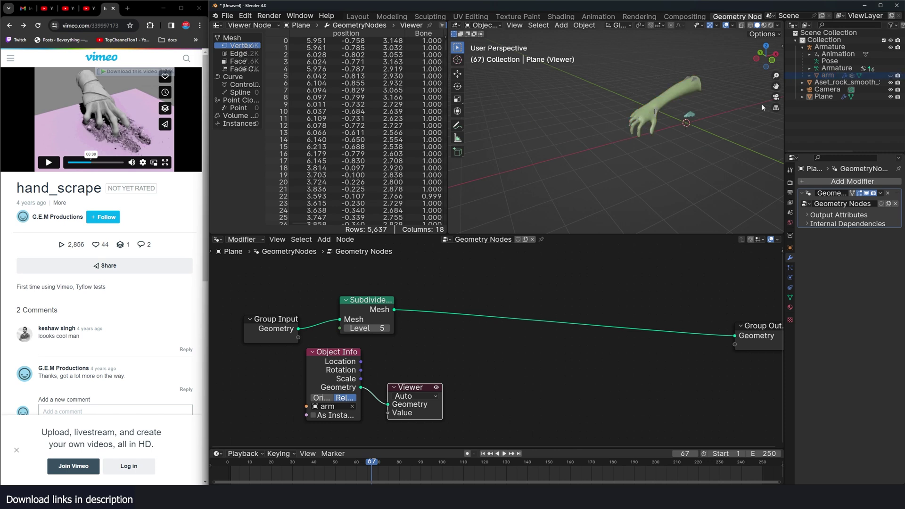
{"action": "left_click_drag", "start_coordinate": [408, 385], "coordinate": [581, 341]}
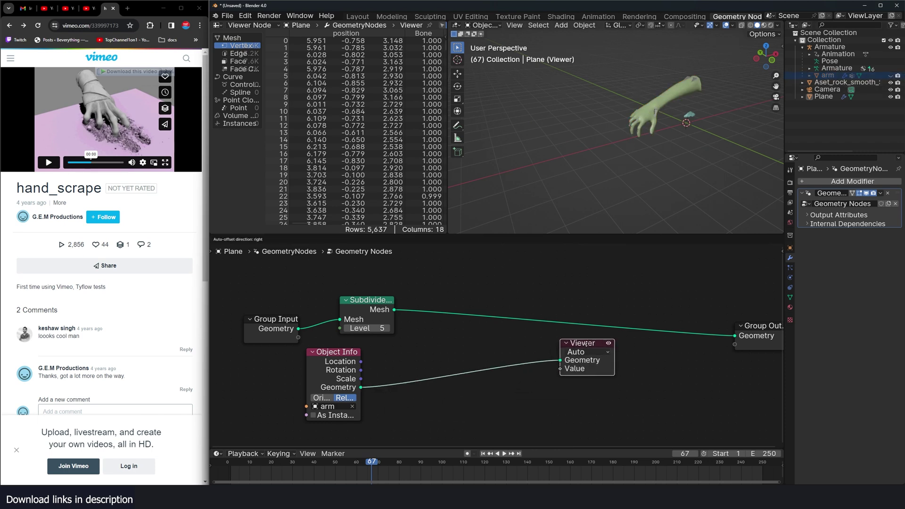
- Play the arm animation from the start to check the Object Info geometry shown by the Viewer
{"action": "key", "text": "shift+Left"}
{"action": "key", "text": "space"}
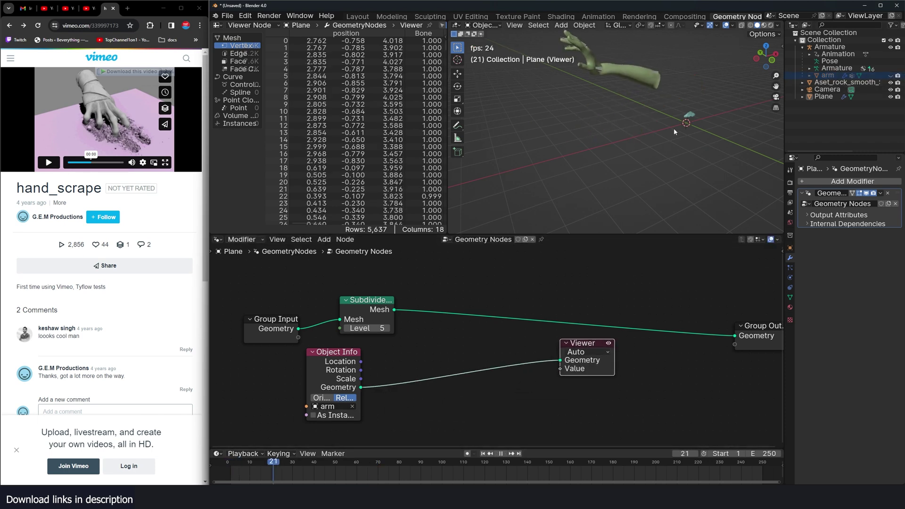
{"action": "key", "text": "Escape"}
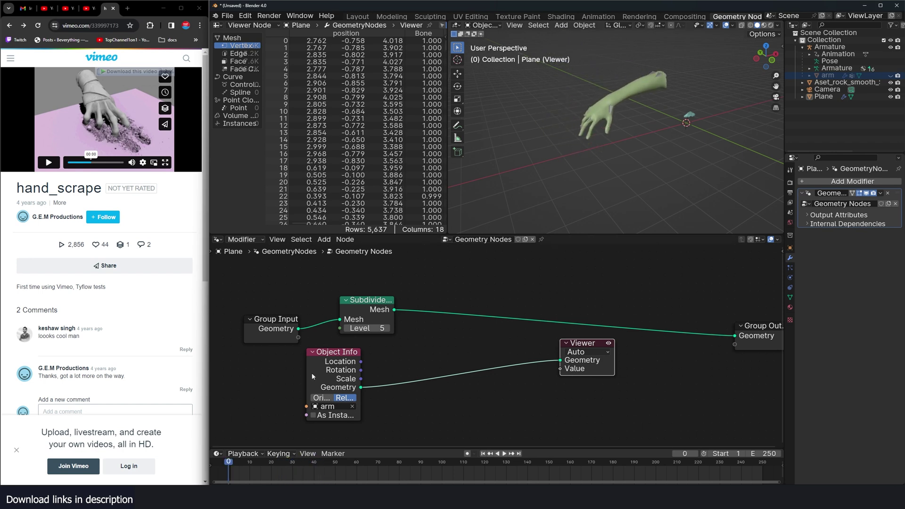
- Place Object Info above Subdivide Mesh and add a Geometry Proximity node targeting the arm geometry, connected to the Viewer
{"action": "left_click_drag", "start_coordinate": [313, 376], "coordinate": [351, 286]}
{"action": "key", "text": "shift+a"}
{"action": "type", "text": "p"}
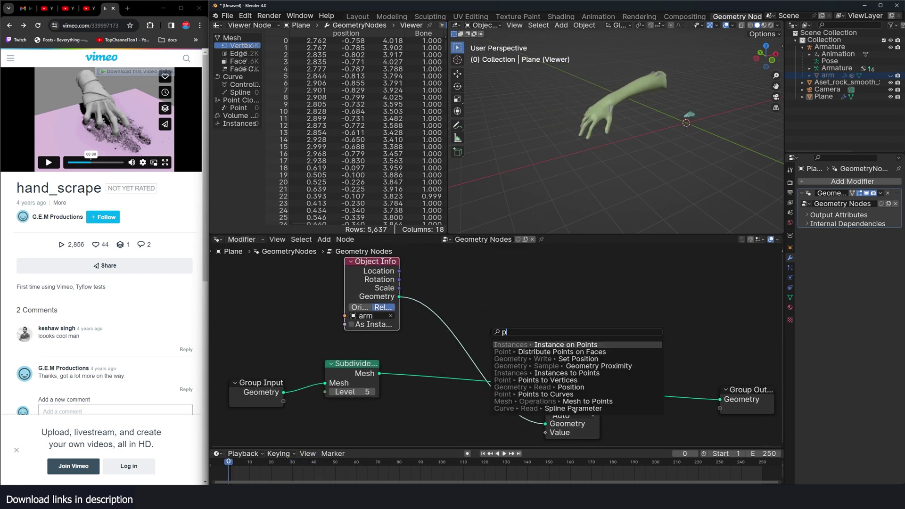
{"action": "type", "text": "rox"}
{"action": "key", "text": "Return"}
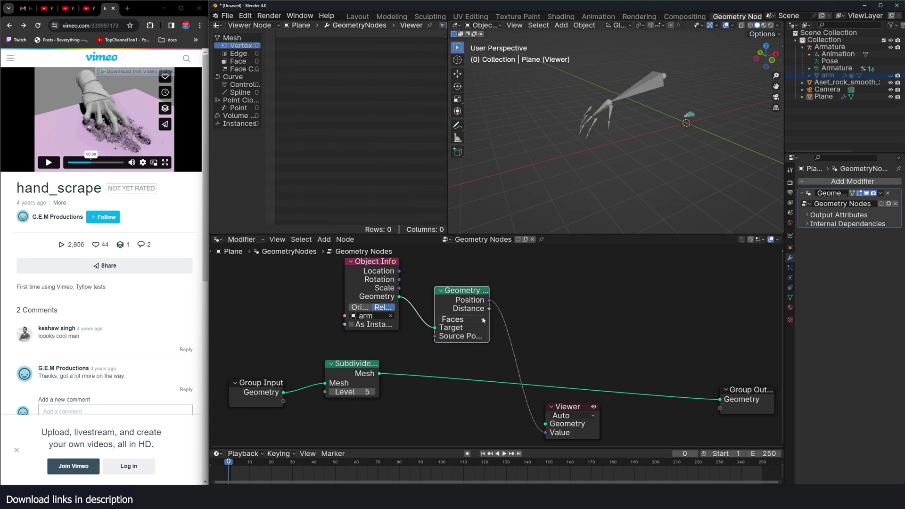
- Preview the proximity distance on the subdivided plane through the Viewer and play the arm animation
{"action": "left_click", "coordinate": [371, 375], "text": "ctrl+shift"}
{"action": "scroll", "coordinate": [590, 188], "scroll_direction": "up", "scroll_amount": 3}
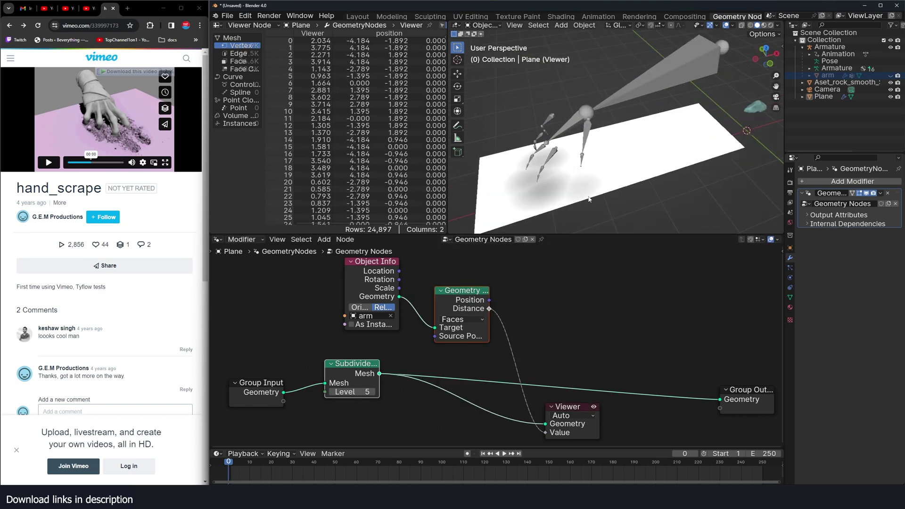
{"action": "key", "text": "space"}
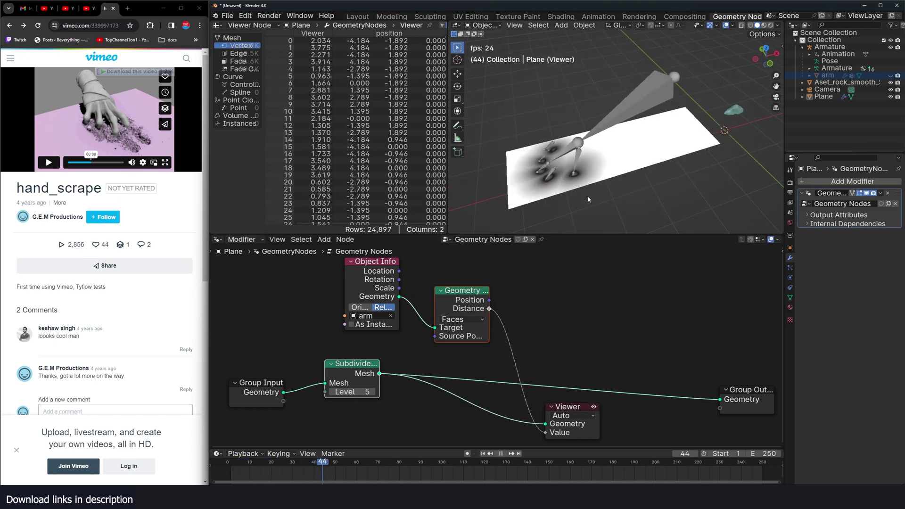
{"action": "key", "text": "space"}
- Move the Viewer farther away and insert a Map Range node between the Geometry Proximity distance and the Viewer's value
{"action": "left_click_drag", "start_coordinate": [563, 408], "coordinate": [660, 342]}
{"action": "scroll", "coordinate": [582, 319], "scroll_direction": "up", "scroll_amount": 3}
{"action": "key", "text": "shift+a"}
{"action": "left_click", "coordinate": [582, 320]}
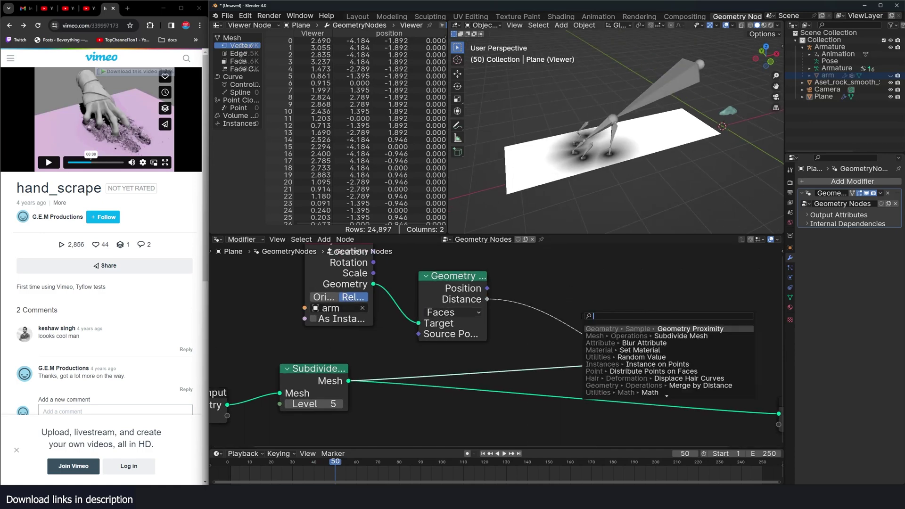
{"action": "type", "text": "map"}
{"action": "key", "text": "Return"}
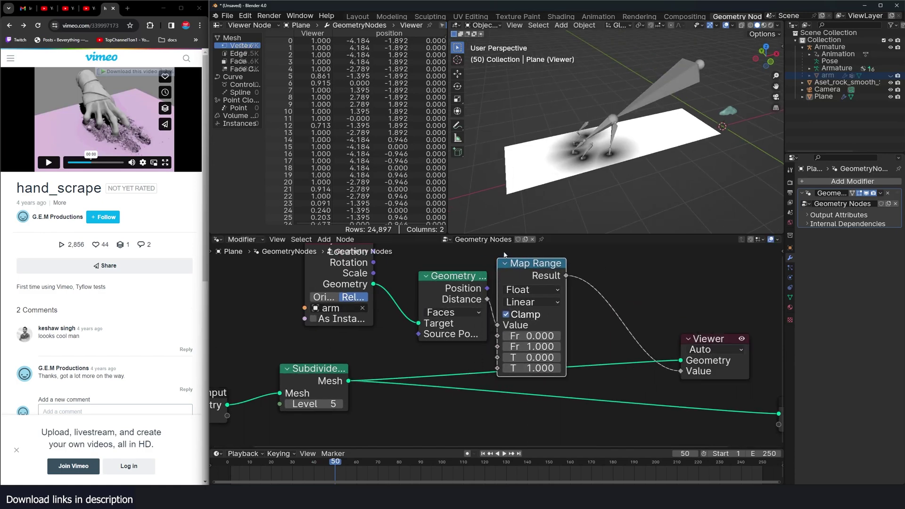
- Unhide the arm in the viewport and set the Map Range From Max to 0.240 to tighten the contact areas
{"action": "left_click", "coordinate": [549, 357]}
{"action": "mouse_move", "coordinate": [570, 368]}
{"action": "left_mouse_down"}
{"action": "mouse_move", "coordinate": [576, 347]}
{"action": "mouse_move", "coordinate": [564, 347]}
{"action": "left_mouse_up"}
{"action": "scroll", "coordinate": [564, 346], "scroll_direction": "down", "scroll_amount": 3}
{"action": "left_click_drag", "start_coordinate": [566, 278], "coordinate": [572, 261]}
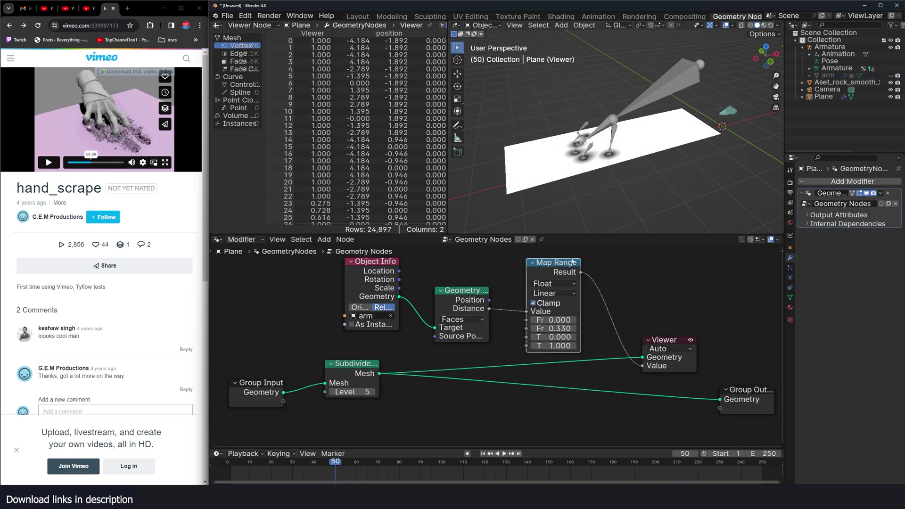
{"action": "left_click", "coordinate": [891, 75]}
{"action": "scroll", "coordinate": [577, 155], "scroll_direction": "up", "scroll_amount": 4}
{"action": "scroll", "coordinate": [577, 155], "scroll_direction": "down", "scroll_amount": 2}
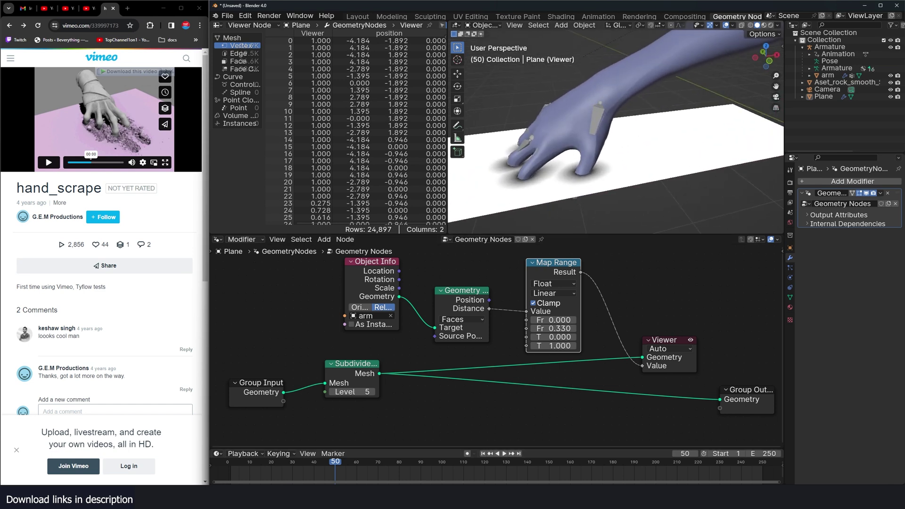
{"action": "left_click_drag", "start_coordinate": [549, 329], "coordinate": [542, 328]}
- Make room before the Viewer and insert a Color Ramp node between the Map Range result and the Viewer's value
{"action": "middle_click_drag", "start_coordinate": [585, 344], "coordinate": [454, 351]}
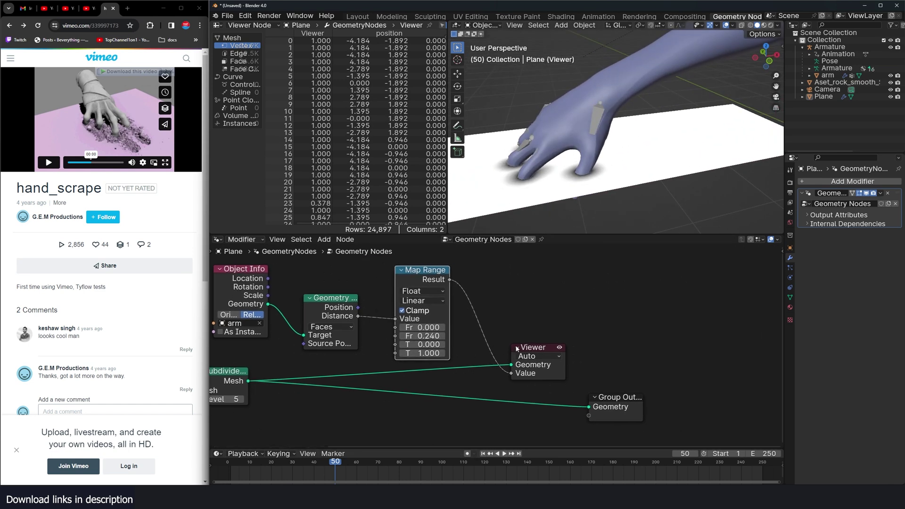
{"action": "left_click_drag", "start_coordinate": [537, 348], "coordinate": [603, 347]}
{"action": "key", "text": "shift+a"}
{"action": "left_click", "coordinate": [485, 301]}
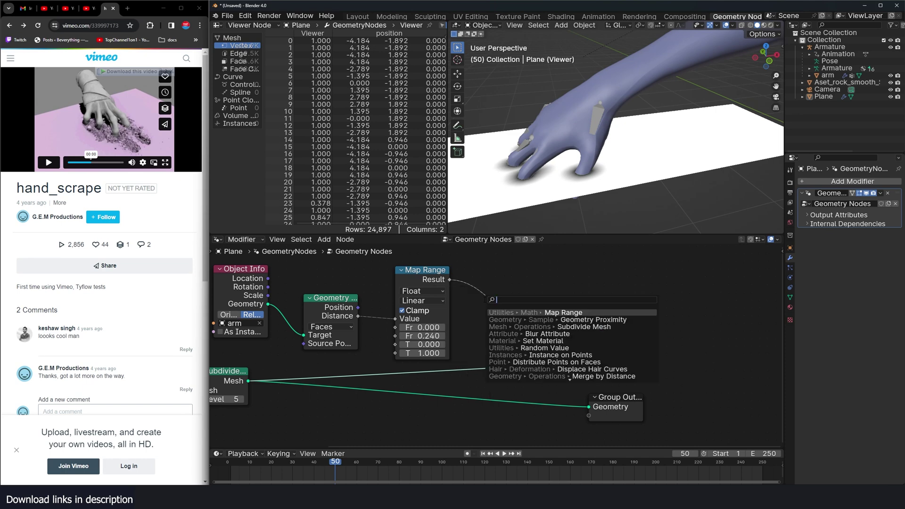
{"action": "type", "text": "ram"}
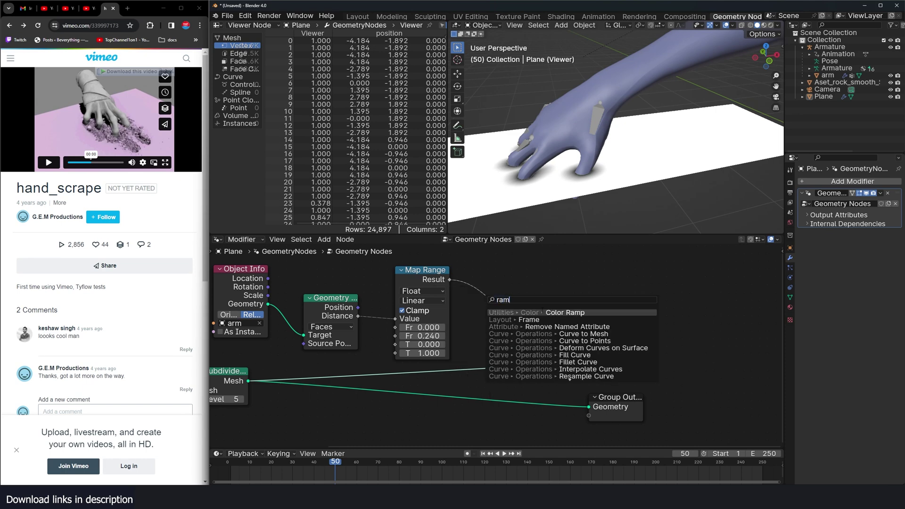
{"action": "key", "text": "Return"}
- Set the Color Ramp's black stop to position 0.150 and its white stop to 0.355
{"action": "left_click", "coordinate": [488, 323]}
{"action": "left_click", "coordinate": [490, 326]}
{"action": "left_click_drag", "start_coordinate": [490, 328], "coordinate": [492, 329]}
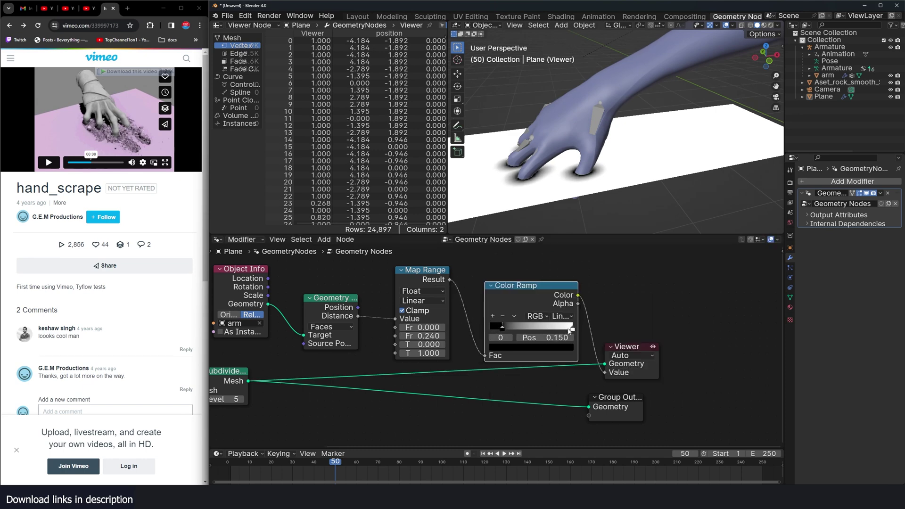
{"action": "left_click_drag", "start_coordinate": [569, 332], "coordinate": [516, 331]}
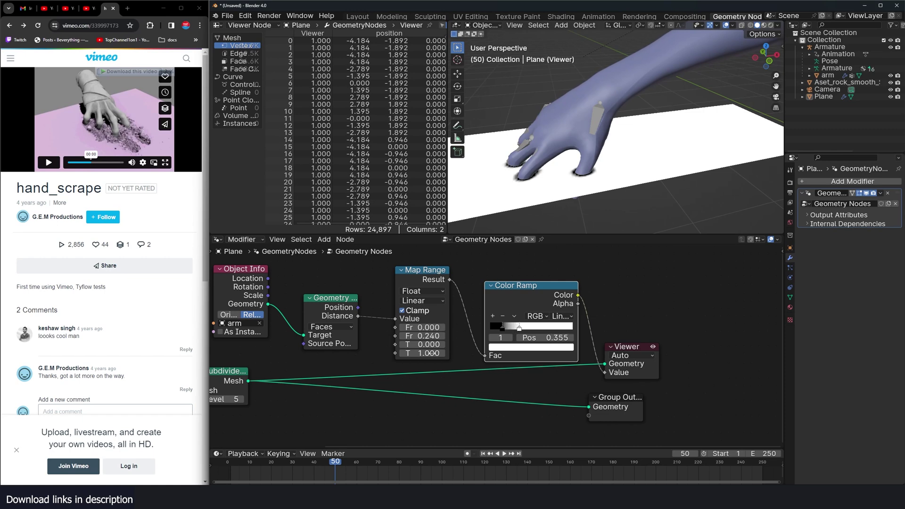
- Add a Set Position node before the Viewer and drive its offset with a Combine XYZ node whose Z comes from the Color Ramp color
{"action": "scroll", "coordinate": [430, 353], "scroll_direction": "down", "scroll_amount": 2}
{"action": "left_click_drag", "start_coordinate": [528, 356], "coordinate": [526, 354]}
{"action": "left_click_drag", "start_coordinate": [484, 326], "coordinate": [618, 362]}
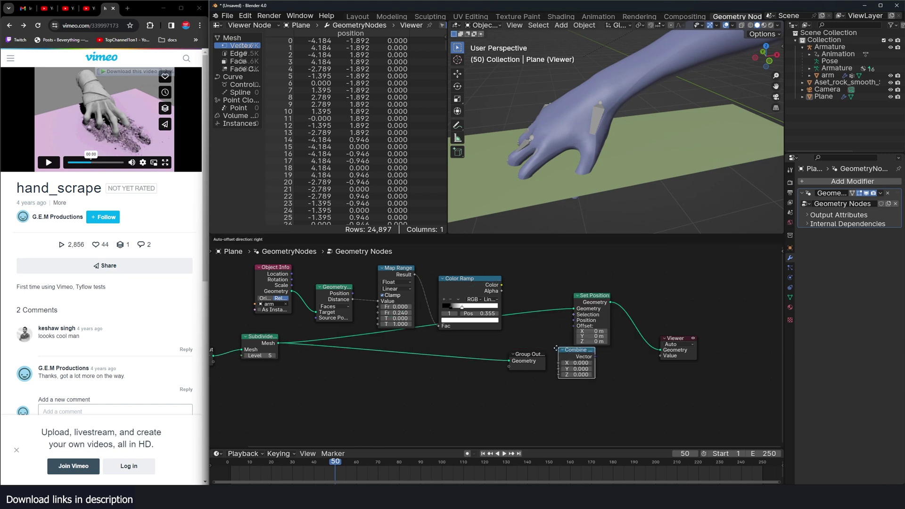
{"action": "left_click", "coordinate": [596, 357]}
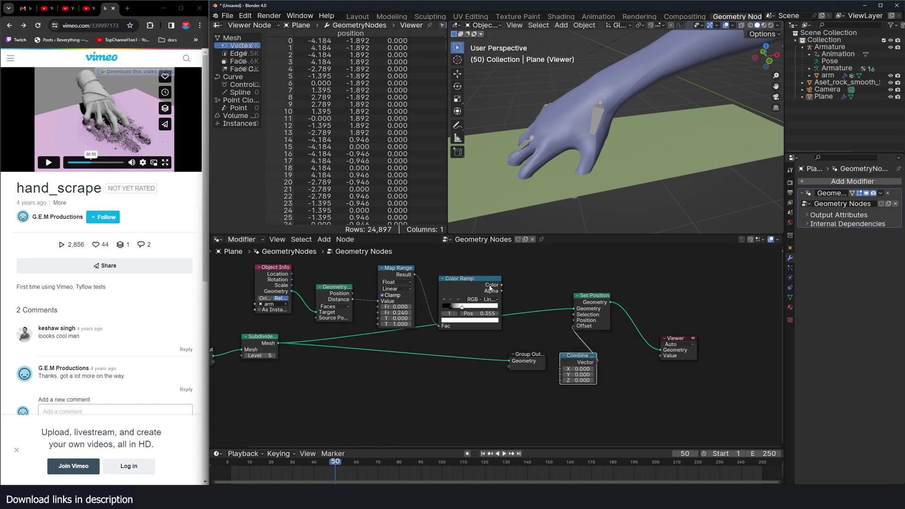
{"action": "left_click_drag", "start_coordinate": [507, 297], "coordinate": [529, 379]}
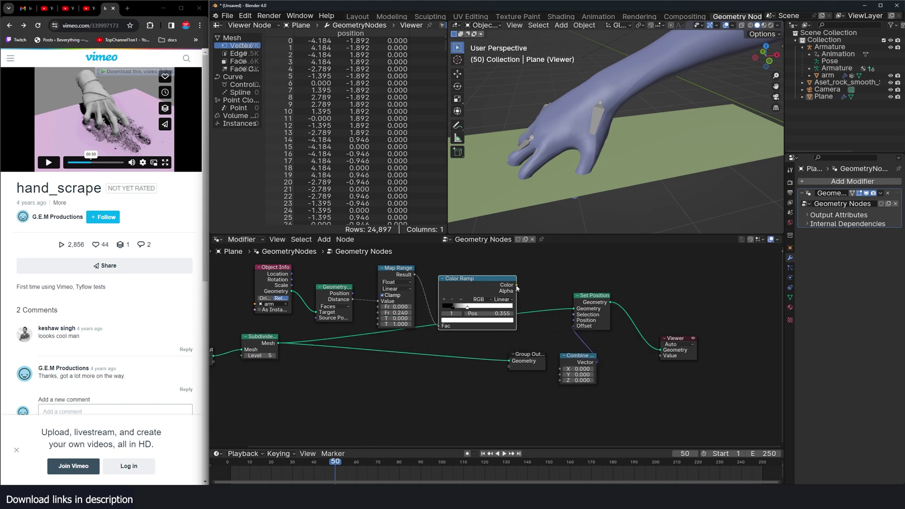
- Orbit around the plane and play the animation to check how the fingers displace it
{"action": "middle_click_drag", "start_coordinate": [722, 172], "coordinate": [616, 175]}
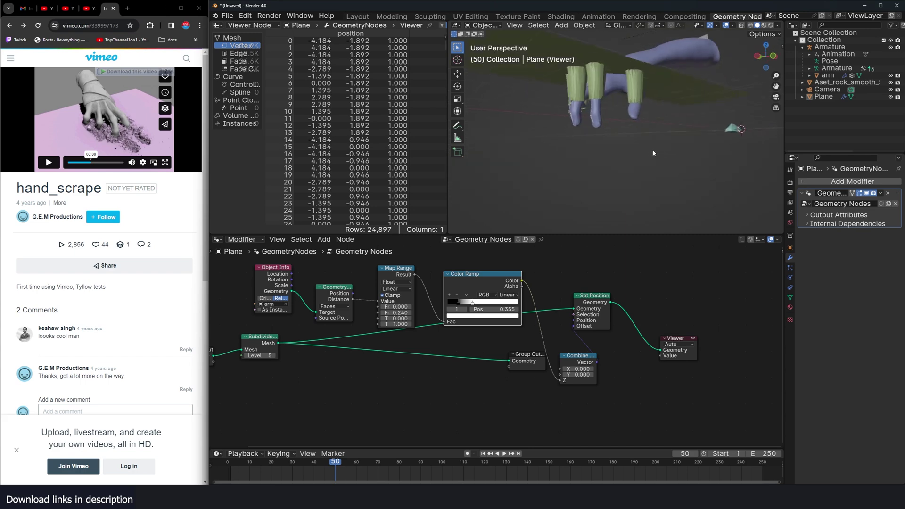
{"action": "key", "text": "space"}
{"action": "key", "text": "space"}
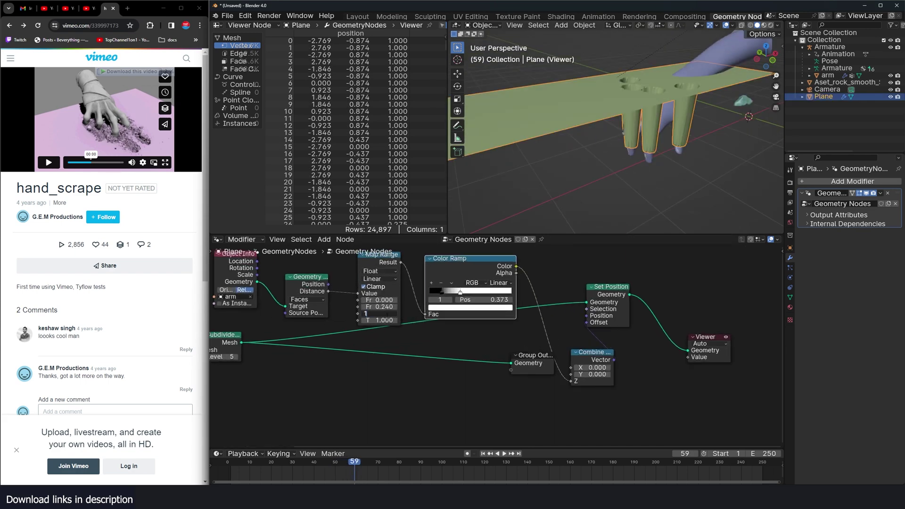
- Invert the Map Range output by setting To Min to 1 and To Max to 0, and play the animation
{"action": "key", "text": "Tab"}
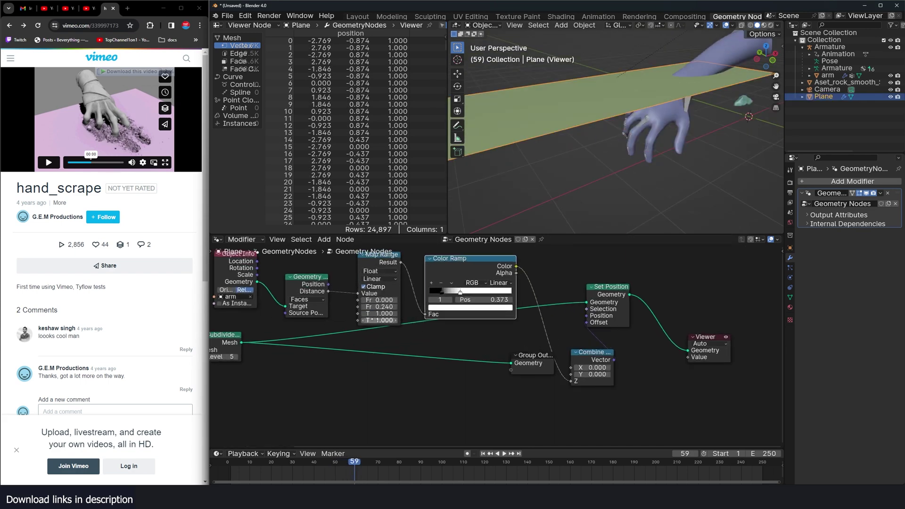
{"action": "type", "text": "0"}
{"action": "key", "text": "Return"}
{"action": "middle_click_drag", "start_coordinate": [652, 99], "coordinate": [609, 88]}
{"action": "left_click_drag", "start_coordinate": [466, 297], "coordinate": [458, 297]}
{"action": "middle_click_drag", "start_coordinate": [634, 93], "coordinate": [629, 86]}
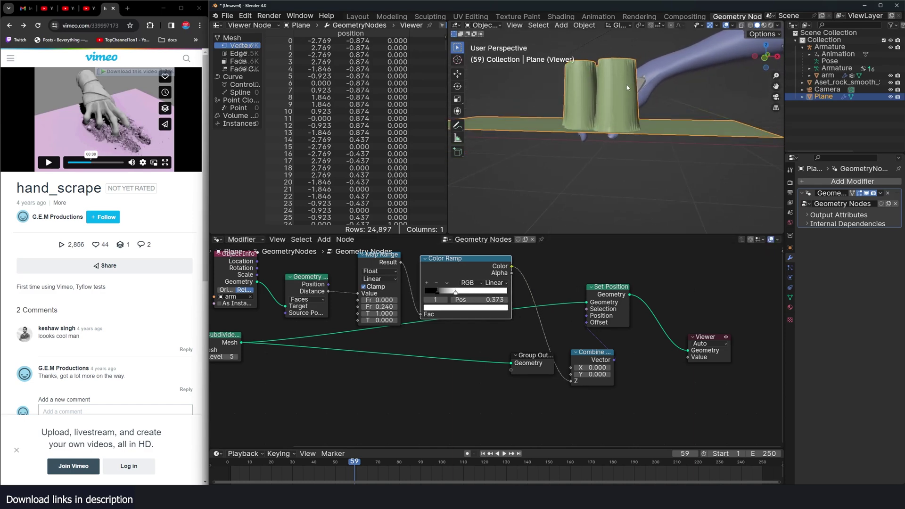
{"action": "key", "text": "space"}
{"action": "key", "text": "space"}
- Move Group Output out of the way and insert a Multiply math node with value -0.180 between Color Ramp and Combine XYZ
{"action": "left_click_drag", "start_coordinate": [531, 362], "coordinate": [482, 403]}
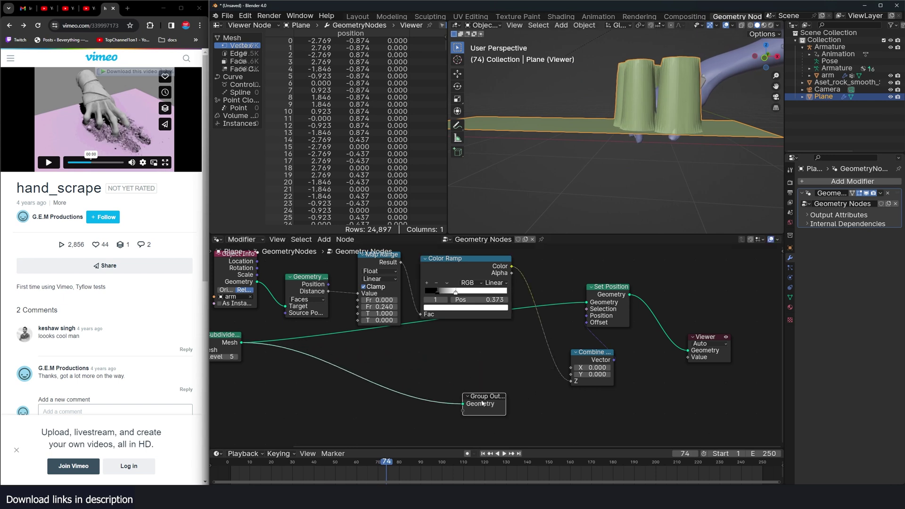
{"action": "middle_click_drag", "start_coordinate": [614, 147], "coordinate": [644, 99]}
{"action": "scroll", "coordinate": [541, 393], "scroll_direction": "down", "scroll_amount": 1}
{"action": "key", "text": "shift+a"}
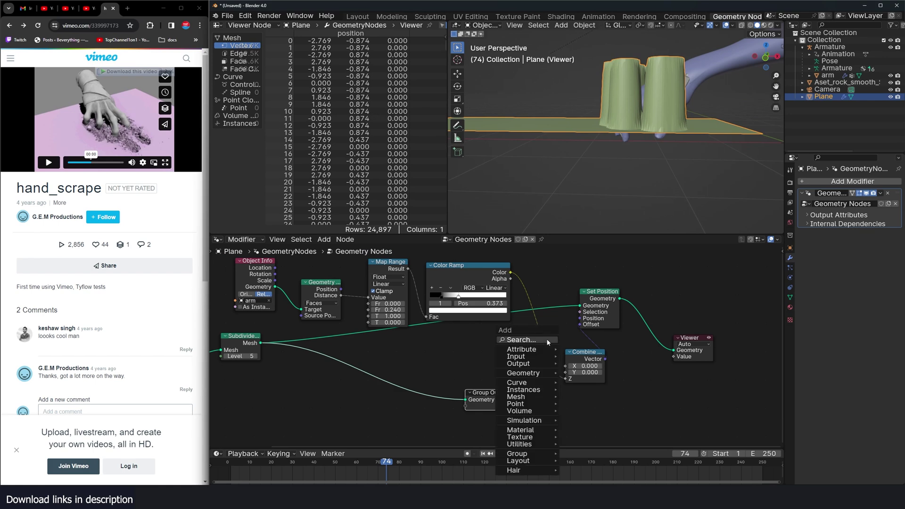
{"action": "left_click", "coordinate": [547, 341]}
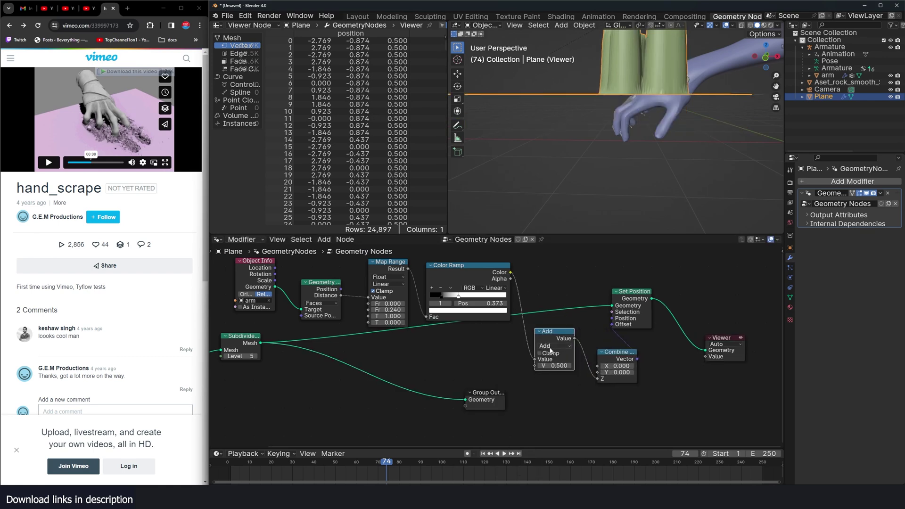
{"action": "key", "text": "shift+a"}
{"action": "left_click", "coordinate": [726, 349]}
{"action": "left_click_drag", "start_coordinate": [554, 366], "coordinate": [528, 366]}
{"action": "middle_click_drag", "start_coordinate": [627, 104], "coordinate": [577, 142]}
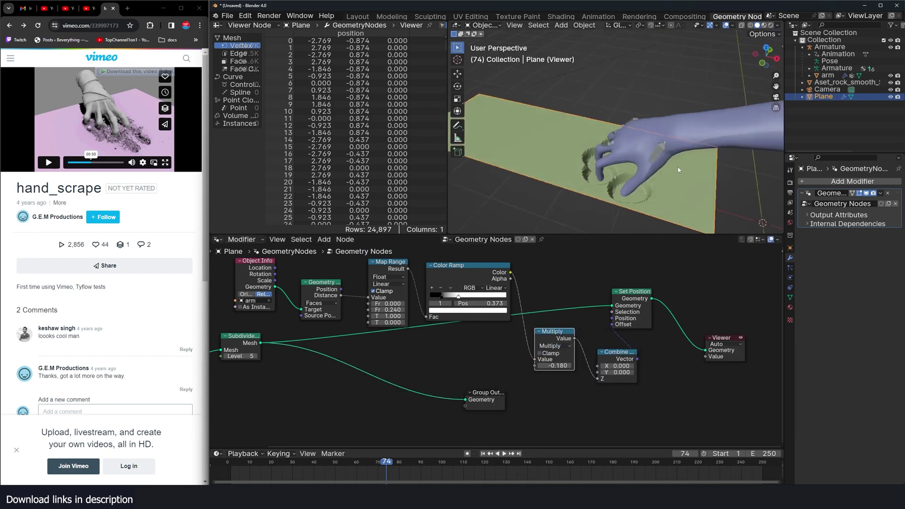
- Set the Color Ramp's black stop to 0.545 and place the white stop slightly beyond it for finer dents
{"action": "scroll", "coordinate": [578, 141], "scroll_direction": "up", "scroll_amount": 2}
{"action": "middle_click_drag", "start_coordinate": [481, 137], "coordinate": [604, 141]}
{"action": "scroll", "coordinate": [594, 147], "scroll_direction": "up", "scroll_amount": 2}
{"action": "scroll", "coordinate": [601, 304], "scroll_direction": "up", "scroll_amount": 2}
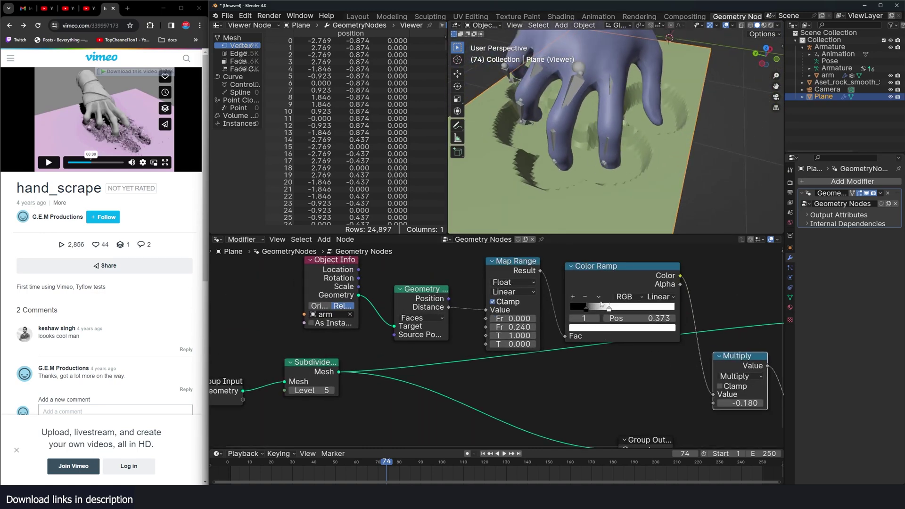
{"action": "left_click_drag", "start_coordinate": [593, 307], "coordinate": [639, 310]}
{"action": "left_click_drag", "start_coordinate": [582, 309], "coordinate": [637, 309]}
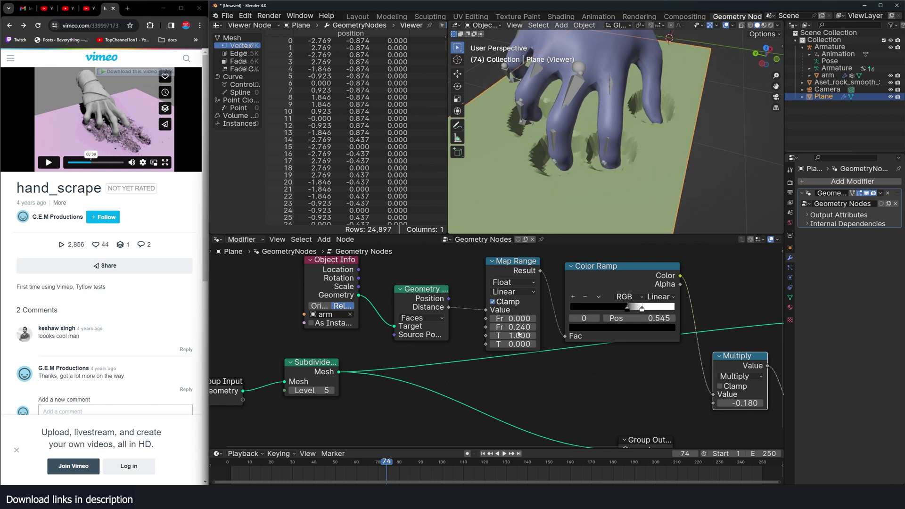
- Set the Map Range From Max to 0.080 to fit the dents closely around the fingers
{"action": "left_click_drag", "start_coordinate": [513, 327], "coordinate": [501, 327]}
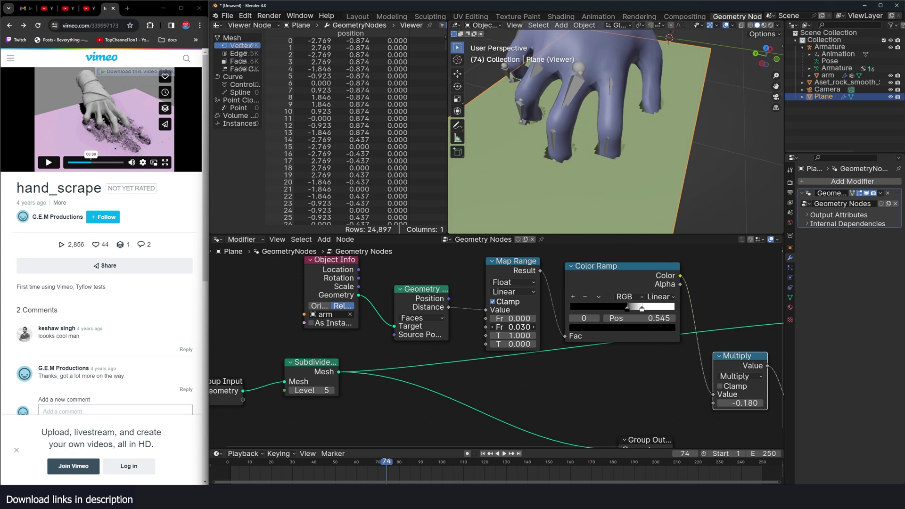
{"action": "scroll", "coordinate": [613, 137], "scroll_direction": "down", "scroll_amount": 5}
{"action": "middle_click_drag", "start_coordinate": [622, 146], "coordinate": [523, 110]}
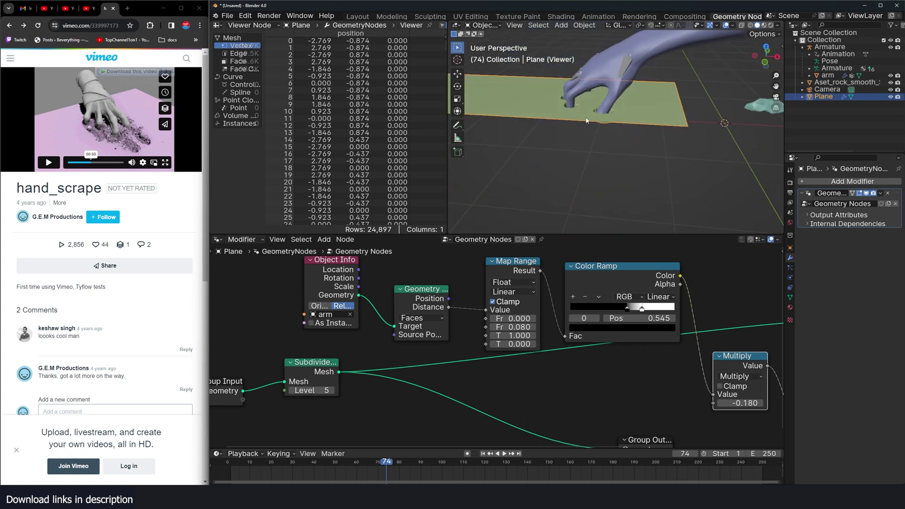
- Play the animation from several earlier frames and examine the finger dents from above, the side and below the plane
{"action": "scroll", "coordinate": [523, 110], "scroll_direction": "down", "scroll_amount": 1}
{"action": "left_click", "coordinate": [292, 463]}
{"action": "key", "text": "space"}
{"action": "scroll", "coordinate": [612, 119], "scroll_direction": "up", "scroll_amount": 1}
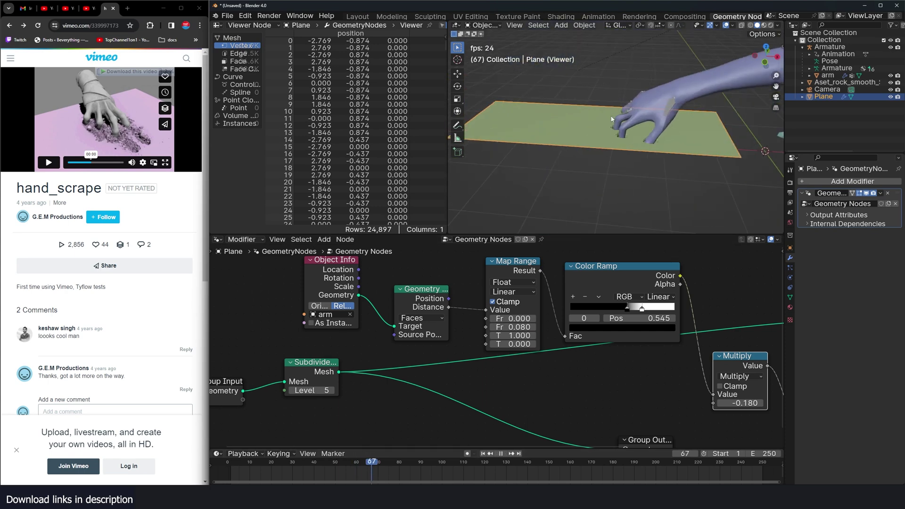
{"action": "key", "text": "space"}
{"action": "middle_click_drag", "start_coordinate": [611, 119], "coordinate": [558, 227]}
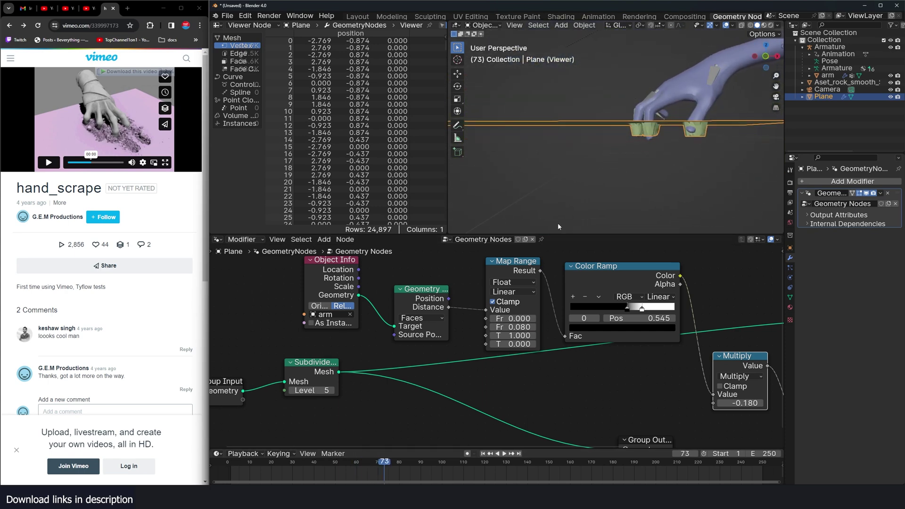
{"action": "left_click", "coordinate": [239, 466]}
{"action": "key", "text": "space"}
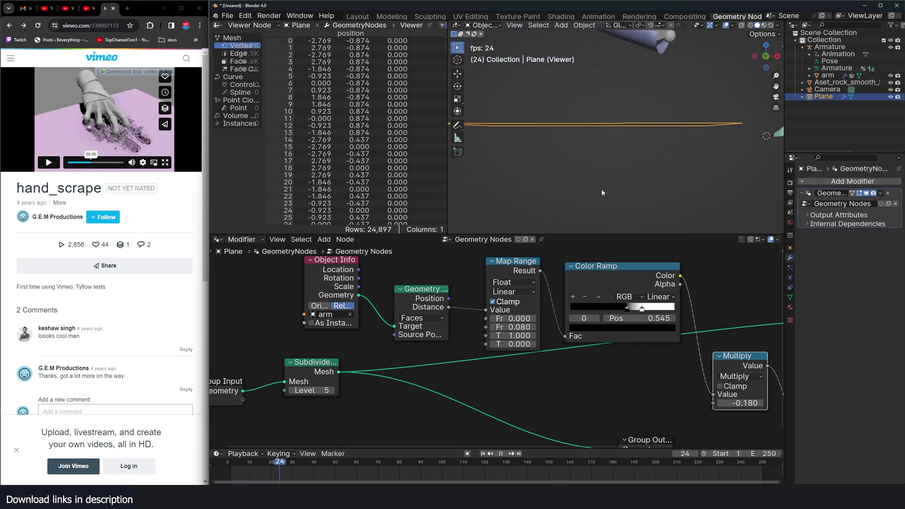
{"action": "middle_click_drag", "start_coordinate": [601, 174], "coordinate": [583, 168]}
{"action": "key", "text": "space"}
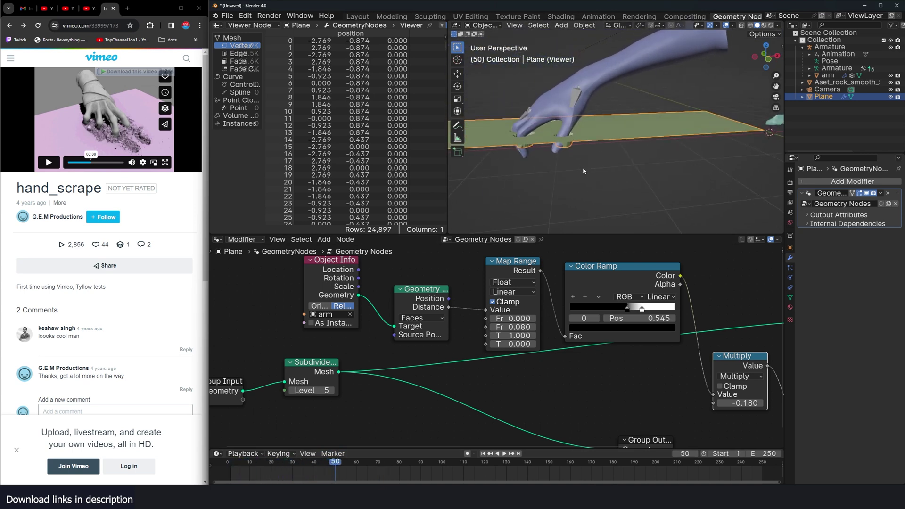
- Set the Multiply node's value to -0.340 to deepen the dents in the plane
{"action": "middle_click_drag", "start_coordinate": [608, 323], "coordinate": [581, 297]}
{"action": "scroll", "coordinate": [581, 297], "scroll_direction": "down", "scroll_amount": 1}
{"action": "middle_click_drag", "start_coordinate": [620, 231], "coordinate": [613, 203]}
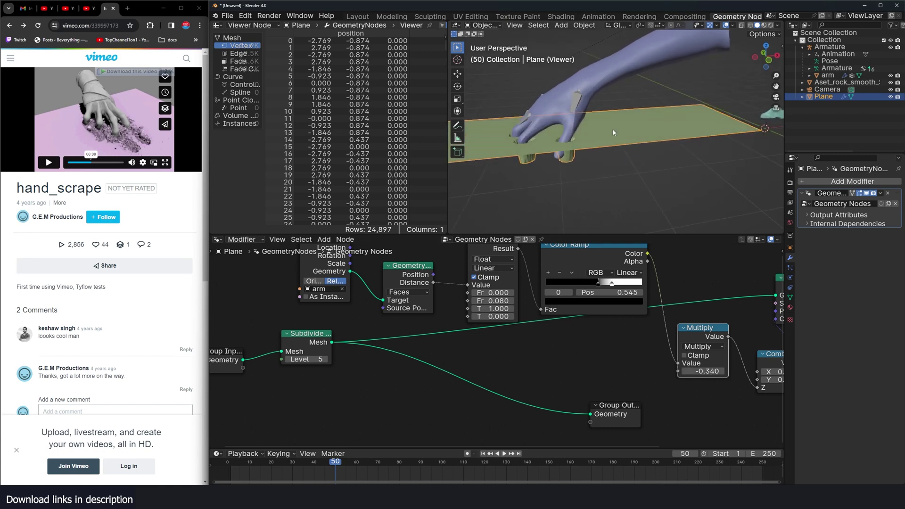
- Add a Simulation Zone to the node tree and place it above the Set Position node
{"action": "scroll", "coordinate": [582, 357], "scroll_direction": "down", "scroll_amount": 5}
{"action": "scroll", "coordinate": [582, 354], "scroll_direction": "up", "scroll_amount": 2}
{"action": "key", "text": "shift+a"}
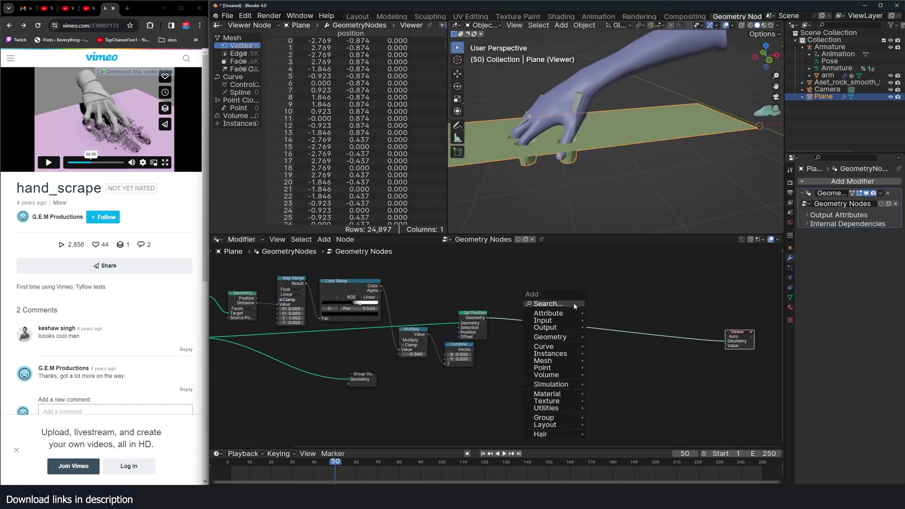
{"action": "left_click", "coordinate": [575, 306]}
{"action": "type", "text": "si"}
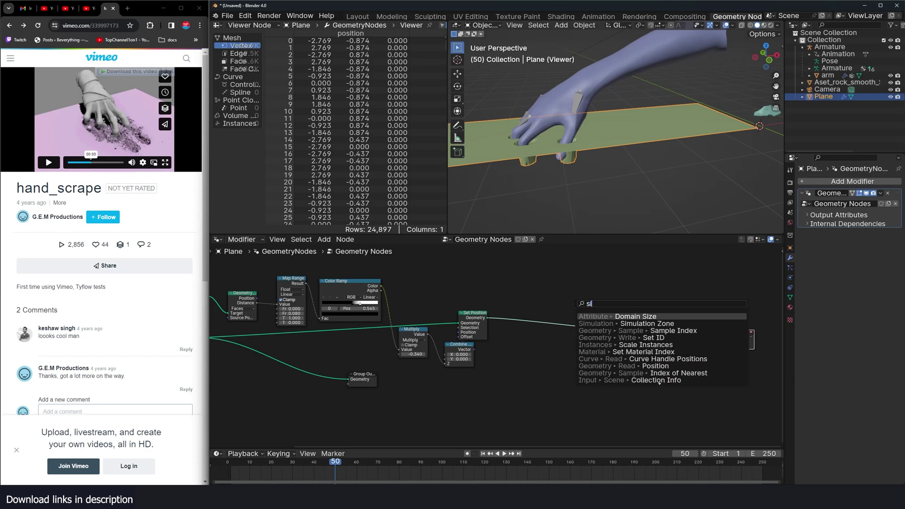
{"action": "left_click", "coordinate": [595, 324]}
{"action": "left_click", "coordinate": [543, 307]}
{"action": "scroll", "coordinate": [540, 306], "scroll_direction": "up", "scroll_amount": 3}
{"action": "left_click_drag", "start_coordinate": [533, 304], "coordinate": [479, 257]}
{"action": "left_click_drag", "start_coordinate": [605, 316], "coordinate": [605, 278]}
{"action": "middle_click_drag", "start_coordinate": [479, 277], "coordinate": [562, 321]}
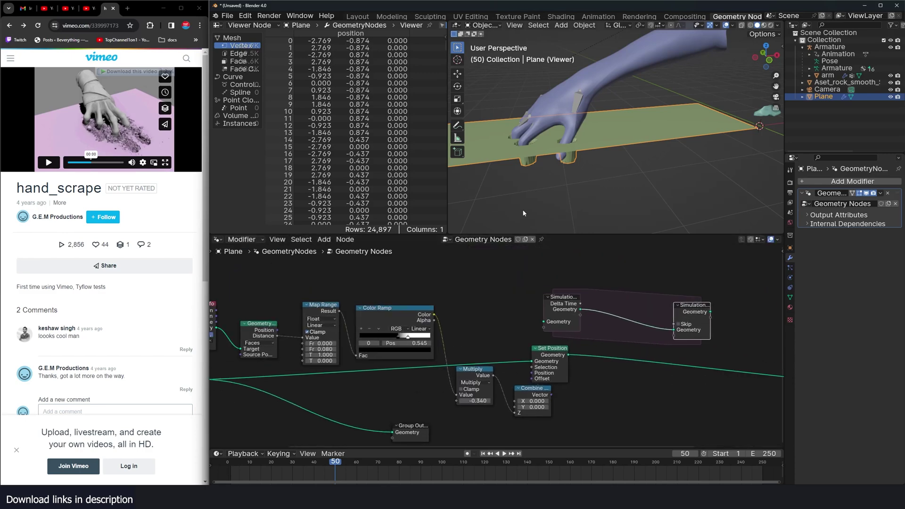
- Play the animation from an earlier frame and examine how the finger dents follow the hand across the plane
{"action": "scroll", "coordinate": [534, 197], "scroll_direction": "down", "scroll_amount": 2}
{"action": "middle_click_drag", "start_coordinate": [550, 167], "coordinate": [616, 180], "text": "shift"}
{"action": "scroll", "coordinate": [615, 181], "scroll_direction": "up", "scroll_amount": 3}
{"action": "key", "text": "shift+Left"}
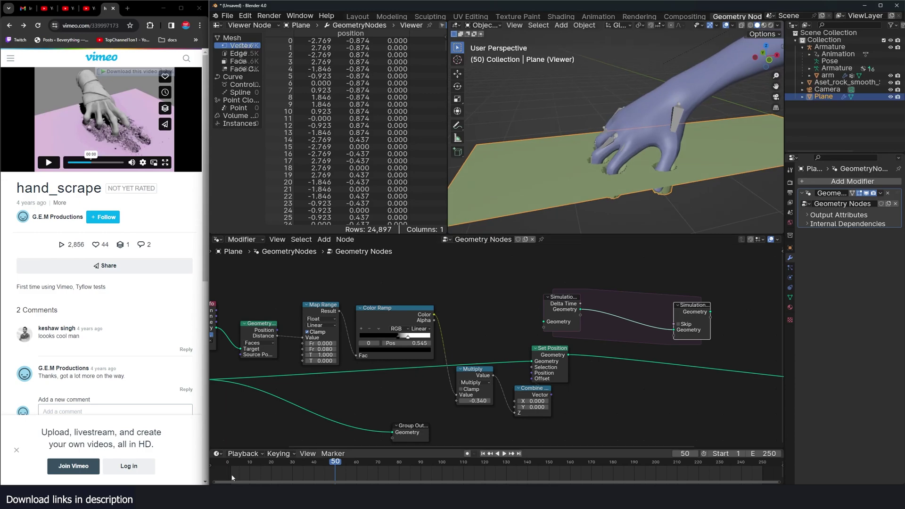
{"action": "key", "text": "space"}
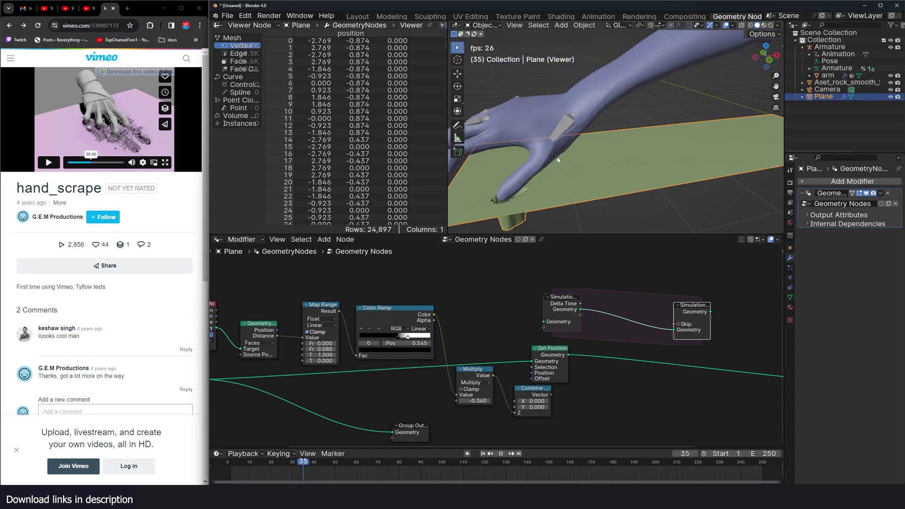
{"action": "scroll", "coordinate": [549, 350], "scroll_direction": "down", "scroll_amount": 3}
{"action": "key", "text": "space"}
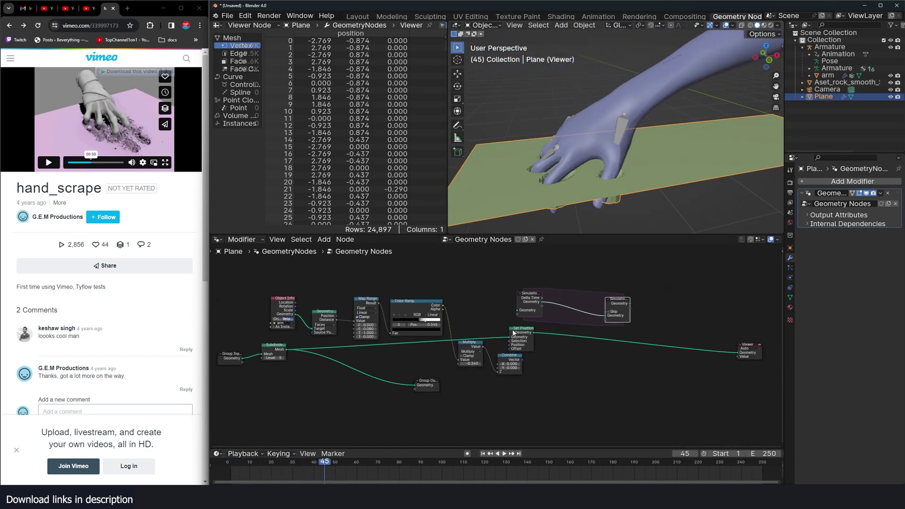
- Delete the Set Position node and place the Simulation Zone after Subdivide Mesh, with the subdivided mesh as its geometry input
{"action": "key", "text": "x"}
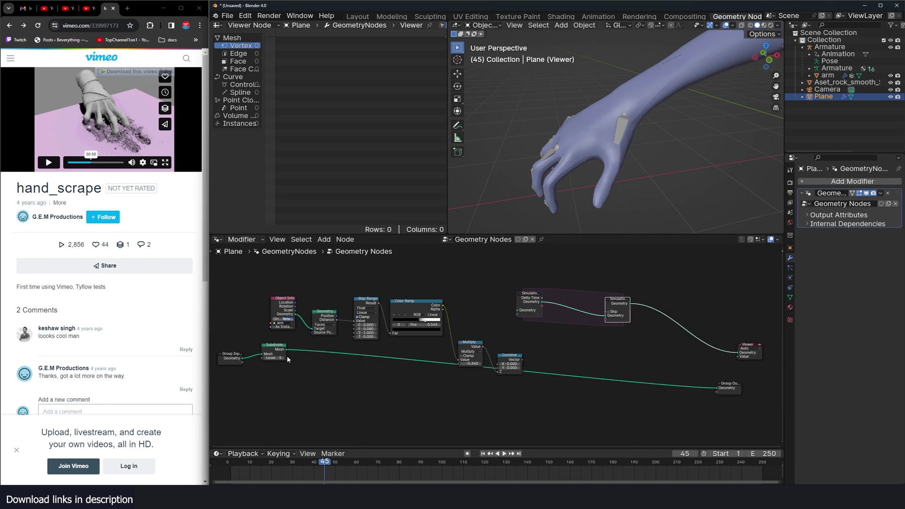
{"action": "left_click_drag", "start_coordinate": [518, 313], "coordinate": [518, 312]}
{"action": "left_click_drag", "start_coordinate": [527, 306], "coordinate": [295, 405]}
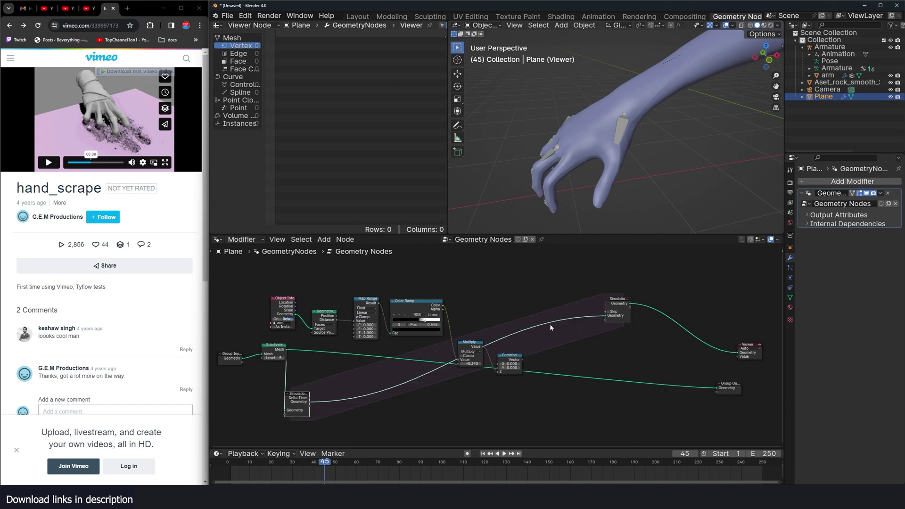
{"action": "left_click_drag", "start_coordinate": [615, 307], "coordinate": [447, 400]}
- Route the Simulation output's geometry to the Group Output and remove the Combine XYZ node
{"action": "middle_click_drag", "start_coordinate": [471, 432], "coordinate": [512, 384]}
{"action": "left_click_drag", "start_coordinate": [500, 352], "coordinate": [526, 341]}
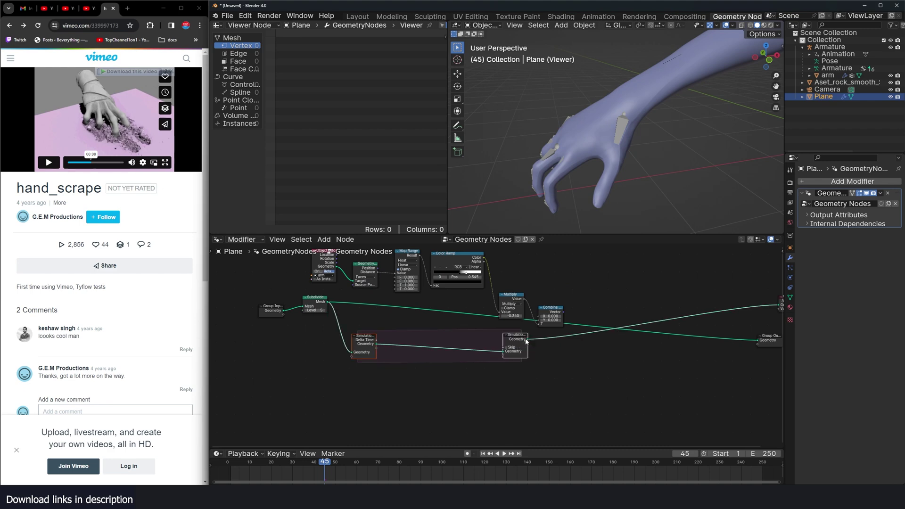
{"action": "left_click_drag", "start_coordinate": [618, 284], "coordinate": [289, 320]}
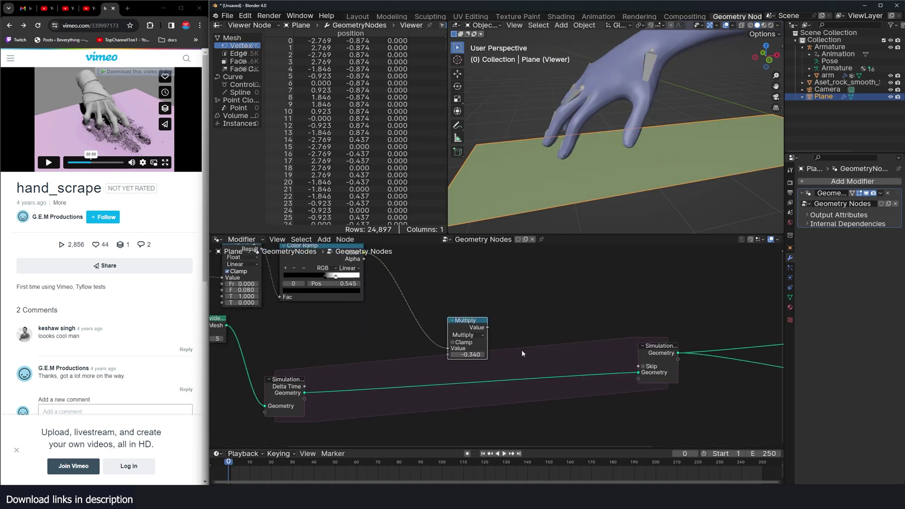
{"action": "scroll", "coordinate": [518, 348], "scroll_direction": "down", "scroll_amount": 2}
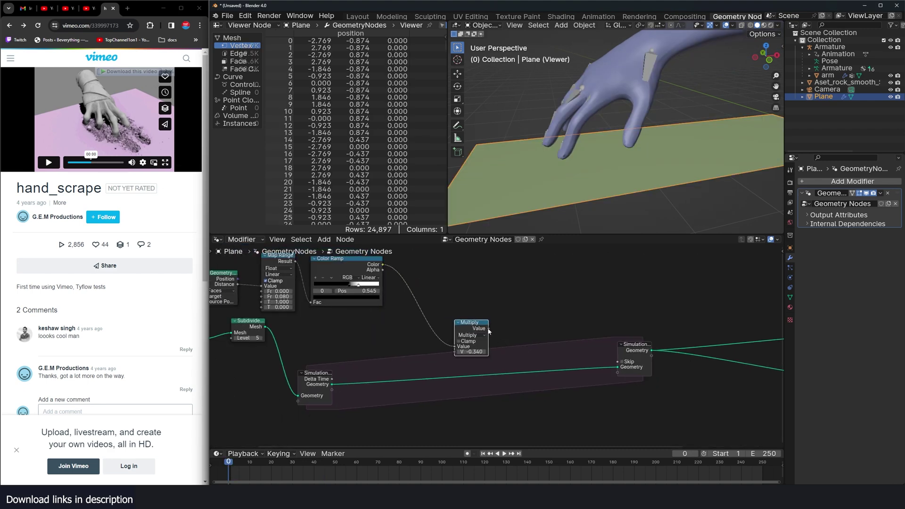
- Feed the Multiply value into the Simulation output as a new item, preview it in the Viewer and play the animation
{"action": "left_click_drag", "start_coordinate": [634, 381], "coordinate": [622, 375]}
{"action": "left_click", "coordinate": [650, 361], "text": "ctrl+shift"}
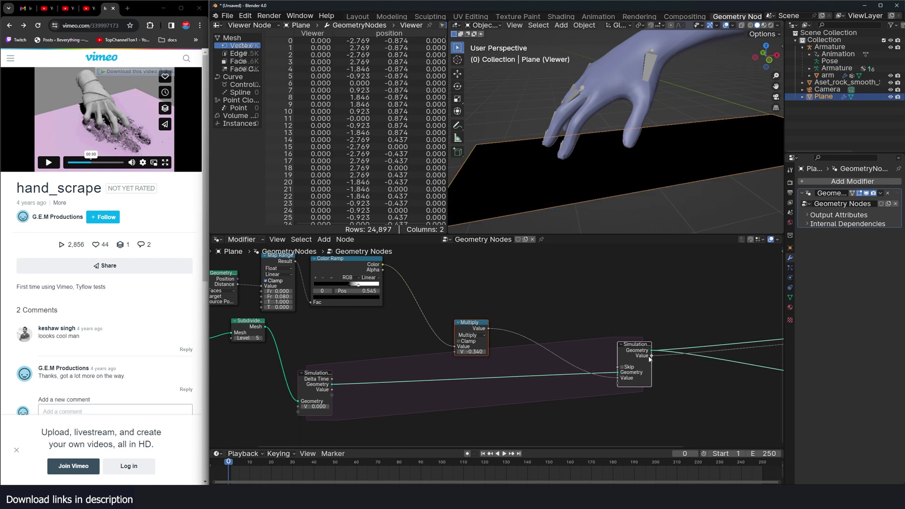
{"action": "key", "text": "space"}
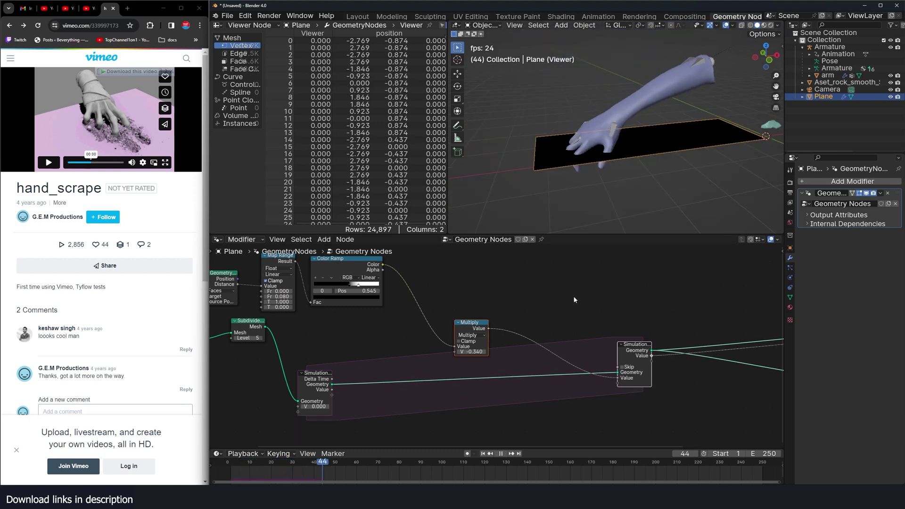
{"action": "key", "text": "space"}
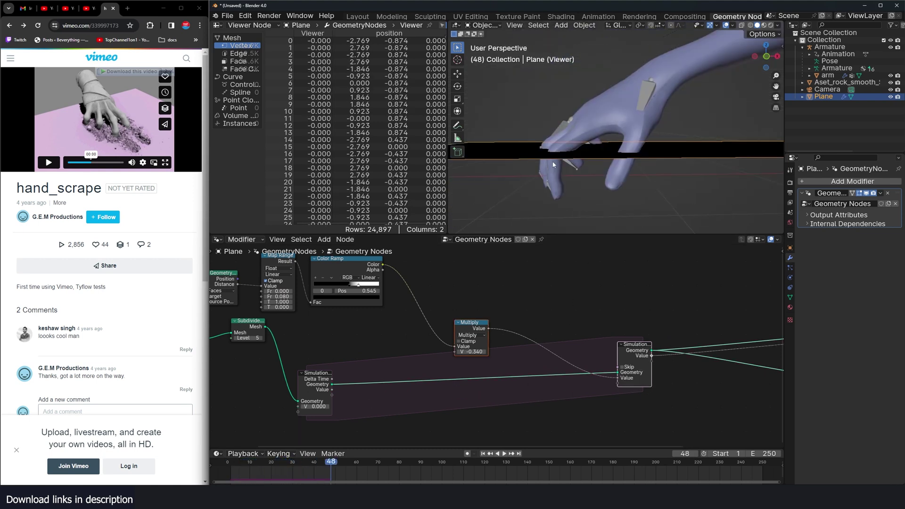
- Duplicate the Multiply node as an Add node before the Simulation output and feed the Simulation input's Value into its second input
{"action": "middle_click_drag", "start_coordinate": [624, 346], "coordinate": [637, 327]}
{"action": "left_click_drag", "start_coordinate": [341, 378], "coordinate": [394, 347]}
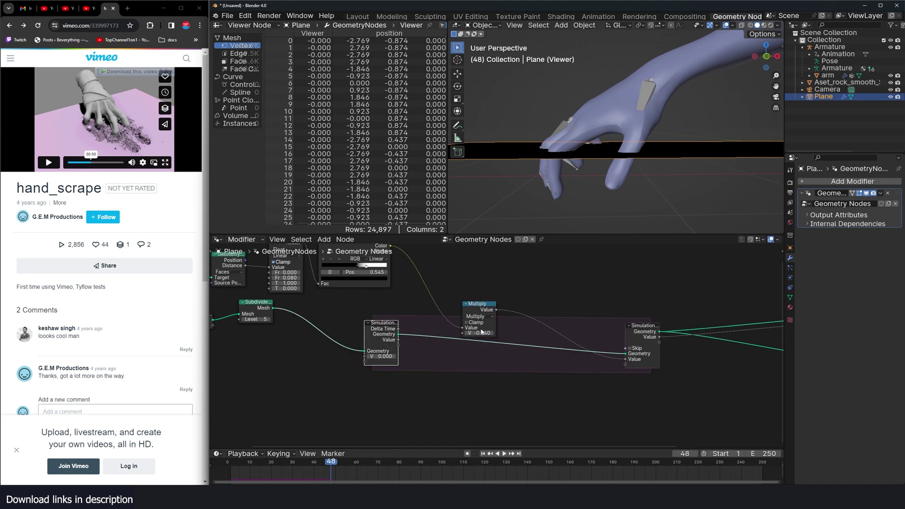
{"action": "key", "text": "t"}
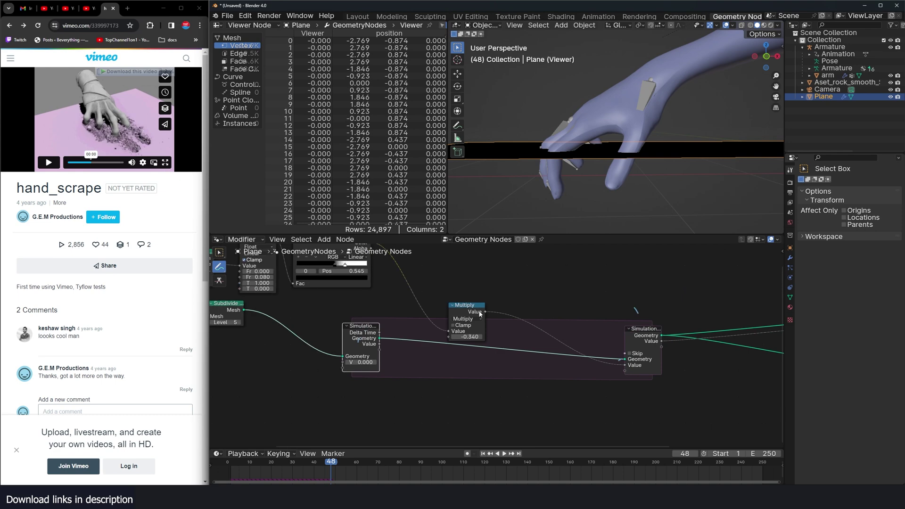
{"action": "scroll", "coordinate": [480, 312], "scroll_direction": "up", "scroll_amount": 2}
{"action": "key", "text": "shift+a"}
{"action": "left_click", "coordinate": [547, 287]}
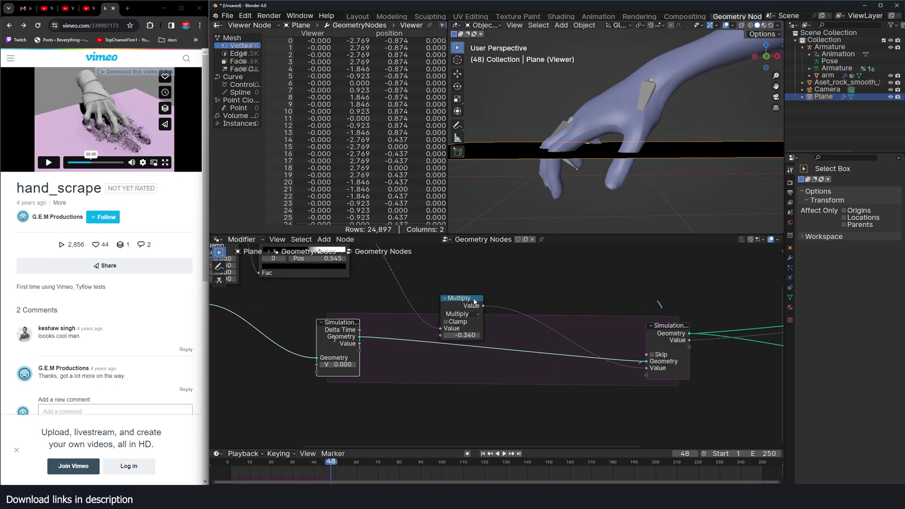
{"action": "key", "text": "shift+d"}
{"action": "left_click", "coordinate": [578, 323]}
{"action": "left_click", "coordinate": [564, 334]}
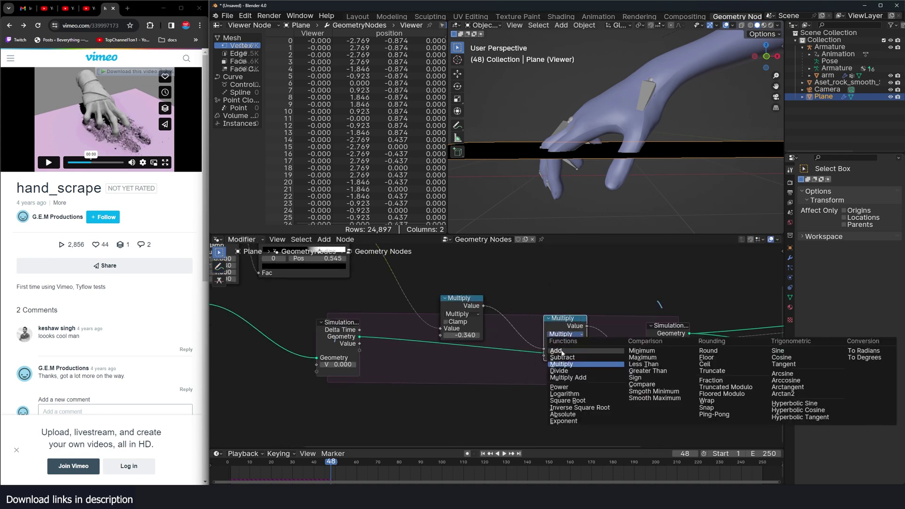
{"action": "left_click", "coordinate": [562, 352]}
{"action": "left_click_drag", "start_coordinate": [571, 327], "coordinate": [571, 372]}
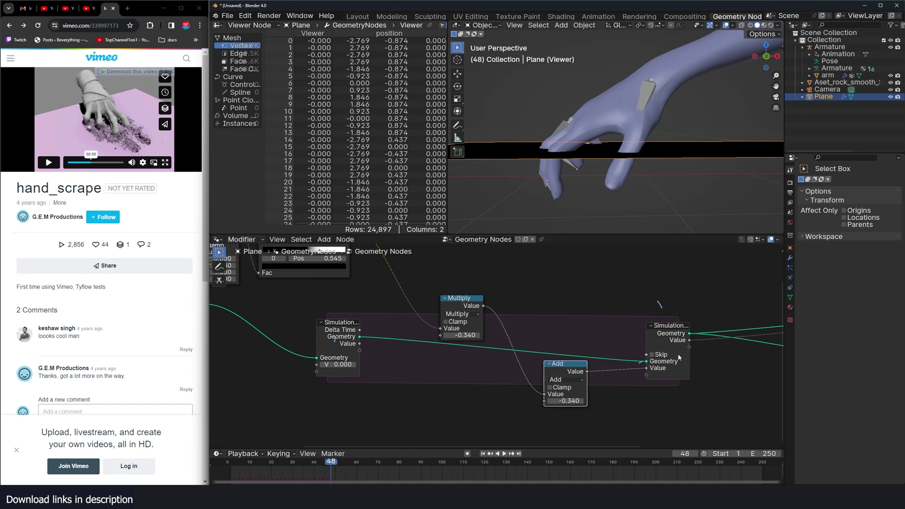
{"action": "left_click_drag", "start_coordinate": [359, 344], "coordinate": [545, 401]}
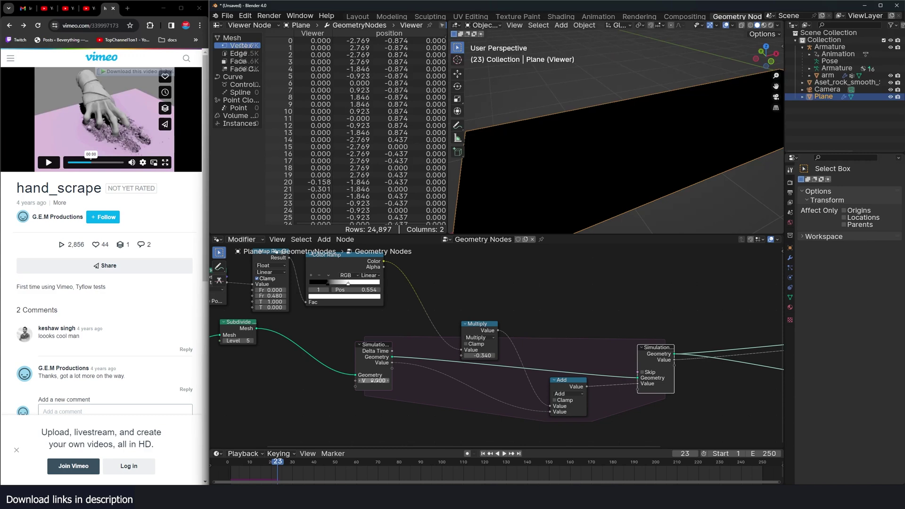
- Play the simulation from the start and examine from above the trail the hand leaves on the plane
{"action": "left_click", "coordinate": [226, 463]}
{"action": "key", "text": "space"}
{"action": "scroll", "coordinate": [619, 175], "scroll_direction": "down", "scroll_amount": 3}
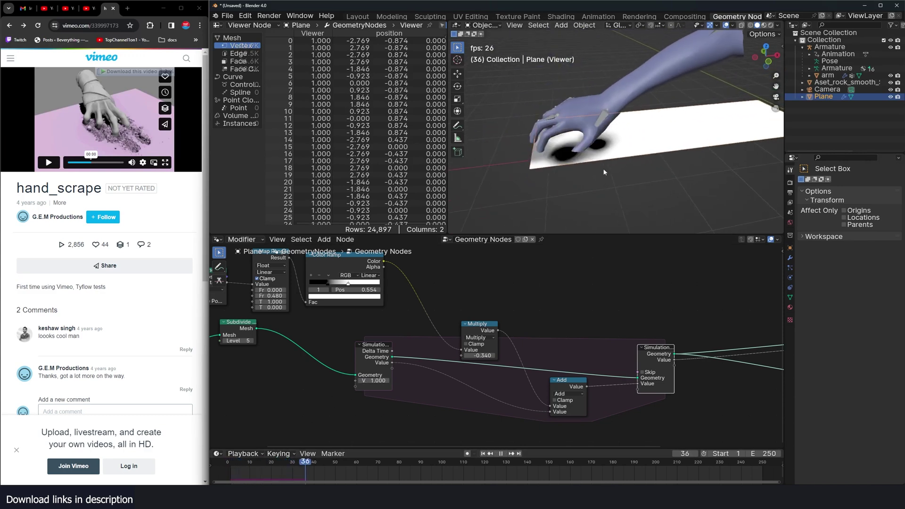
{"action": "key", "text": "space"}
{"action": "middle_click_drag", "start_coordinate": [664, 185], "coordinate": [589, 203]}
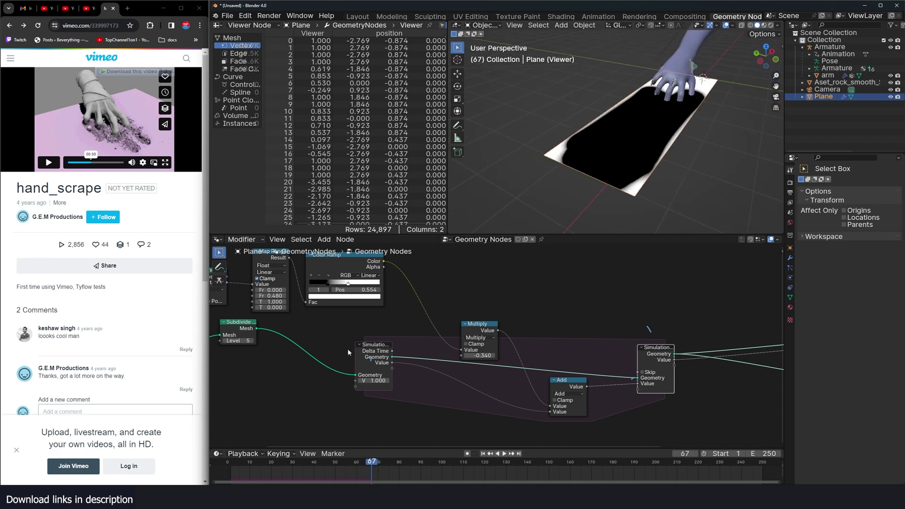
- Return to the first frame and lower the Color Ramp's white stop to 0.420
{"action": "middle_click_drag", "start_coordinate": [317, 316], "coordinate": [383, 337]}
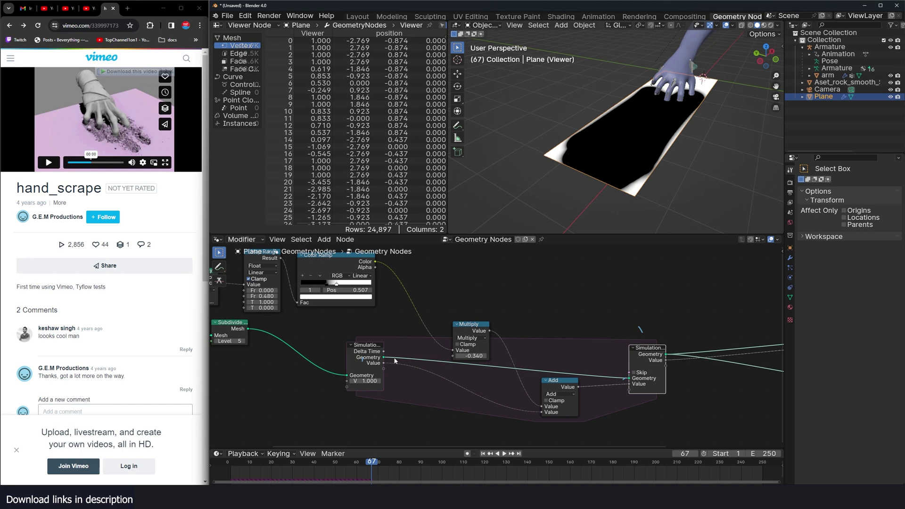
{"action": "left_click_drag", "start_coordinate": [653, 355], "coordinate": [640, 351]}
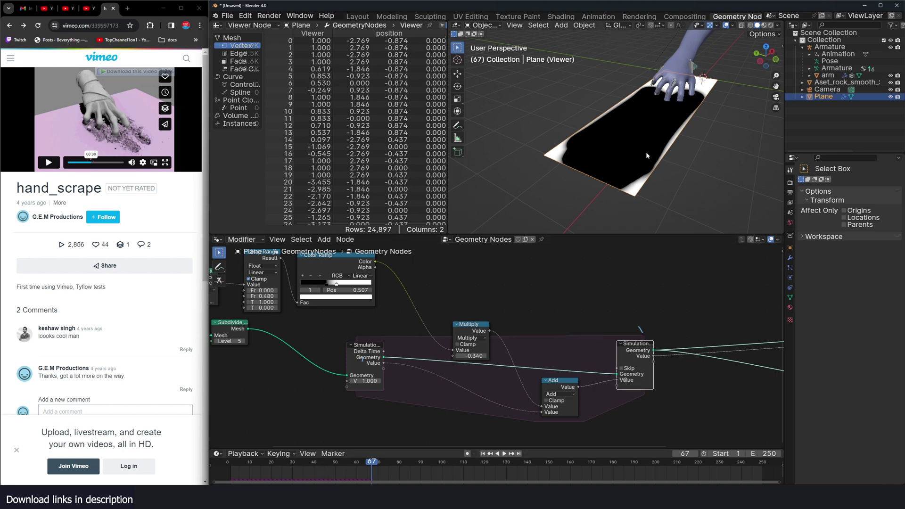
{"action": "left_click", "coordinate": [231, 473]}
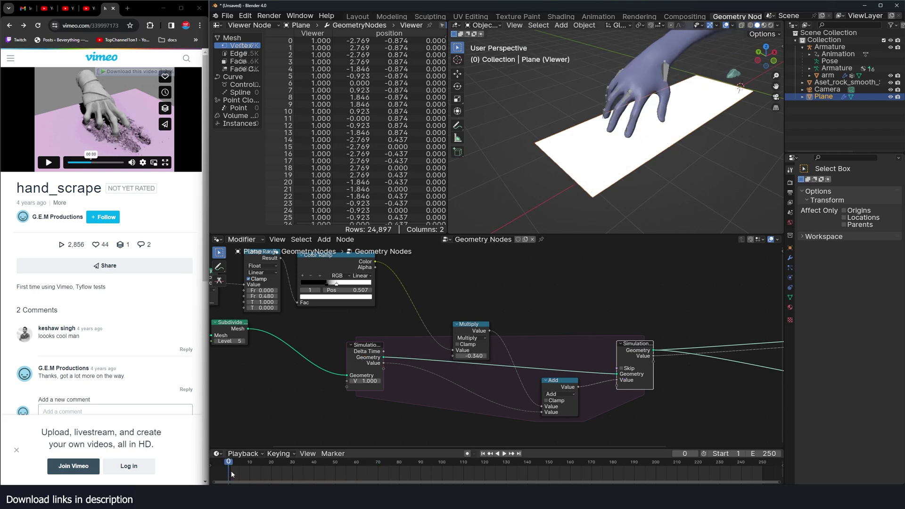
{"action": "left_click_drag", "start_coordinate": [336, 284], "coordinate": [337, 287]}
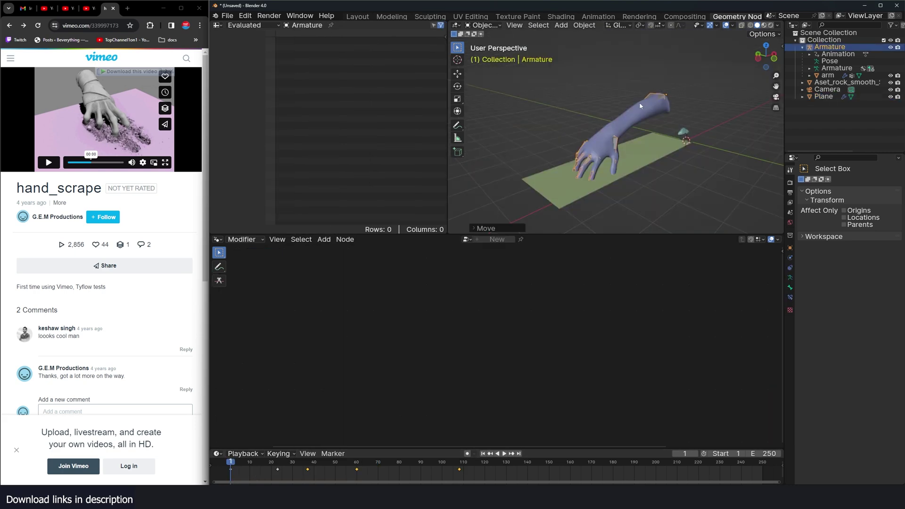
- Reselect the plane and set the Color Ramp's white stop to 0.713 to tighten the mask around the hand
{"action": "left_click", "coordinate": [617, 150]}
{"action": "left_click", "coordinate": [630, 179]}
{"action": "key", "text": "Home"}
{"action": "middle_click_drag", "start_coordinate": [565, 118], "coordinate": [591, 133]}
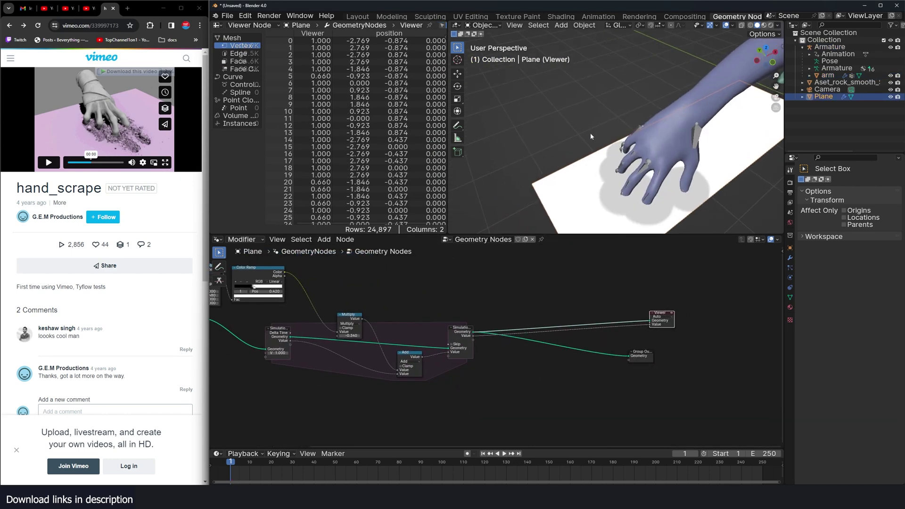
{"action": "middle_click_drag", "start_coordinate": [379, 296], "coordinate": [582, 300]}
{"action": "scroll", "coordinate": [458, 312], "scroll_direction": "up", "scroll_amount": 3}
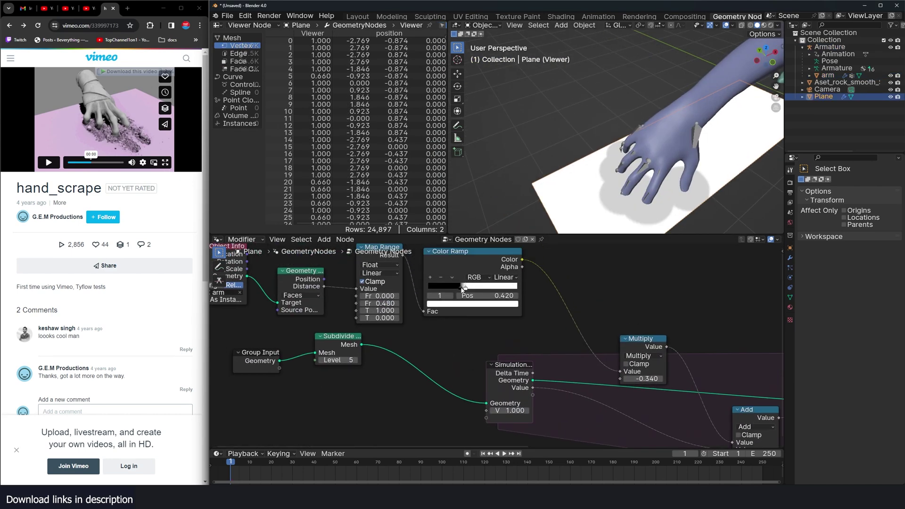
{"action": "left_click_drag", "start_coordinate": [463, 290], "coordinate": [505, 289]}
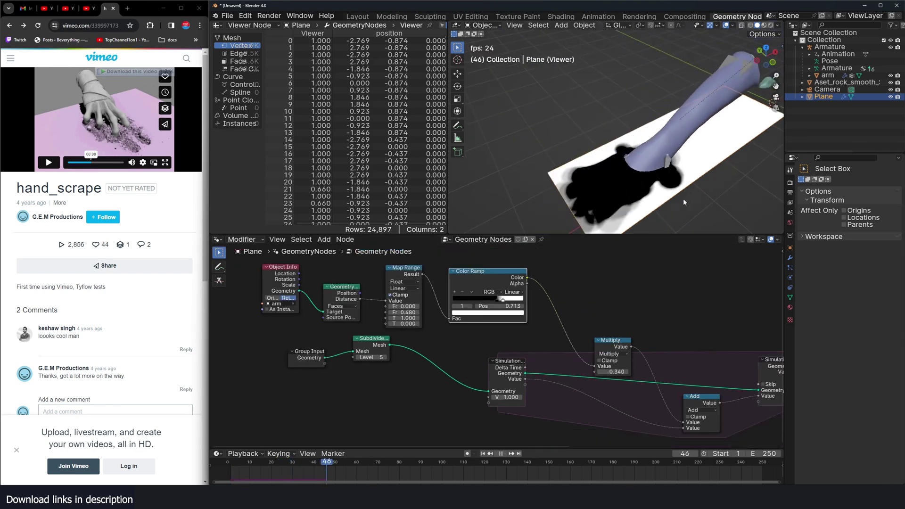
- Stop the playback and examine the accumulated trail on the plane from a low side angle
{"action": "key", "text": "space"}
{"action": "middle_click_drag", "start_coordinate": [676, 199], "coordinate": [647, 180]}
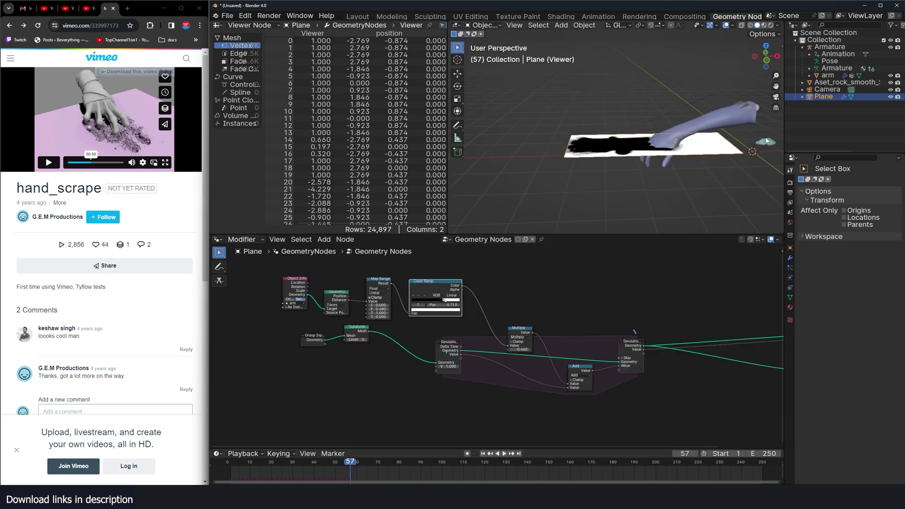
{"action": "middle_click_drag", "start_coordinate": [752, 108], "coordinate": [653, 148], "text": "shift"}
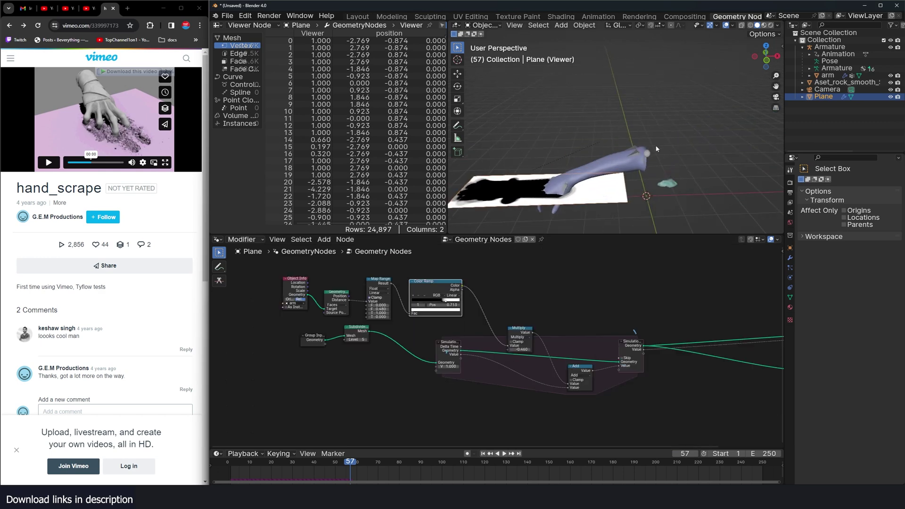
{"action": "left_click", "coordinate": [653, 148]}
{"action": "key", "text": "h"}
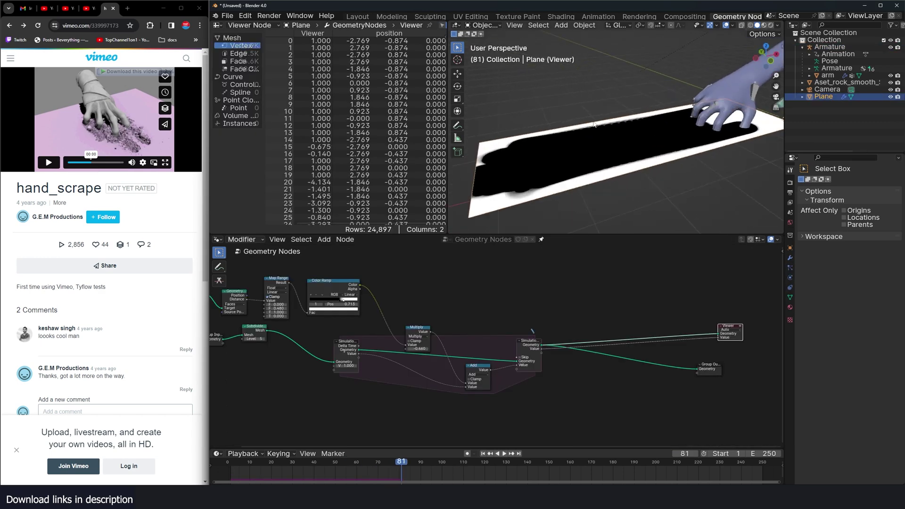
- Insert a Set Position node between the Simulation output and the Viewer
{"action": "key", "text": "shift+a"}
{"action": "left_click", "coordinate": [587, 326]}
{"action": "type", "text": "se"}
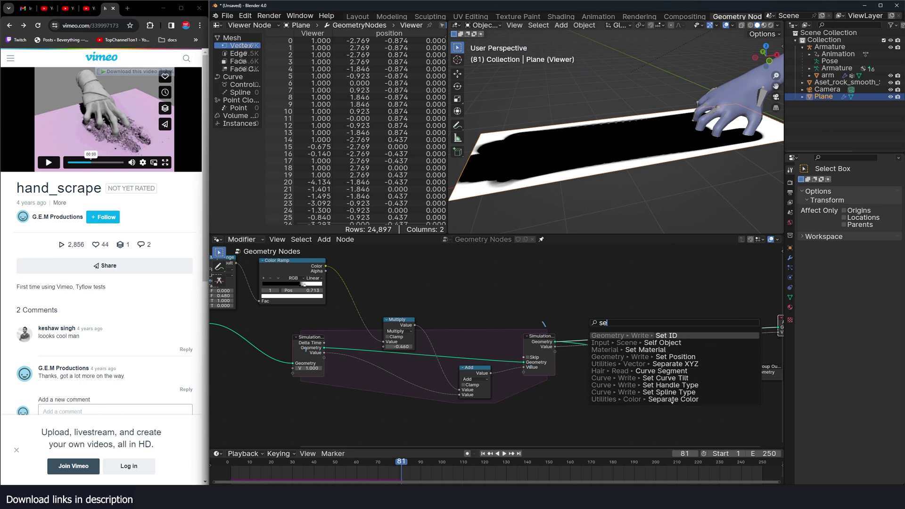
{"action": "left_click", "coordinate": [661, 357]}
{"action": "left_click", "coordinate": [666, 325]}
{"action": "scroll", "coordinate": [641, 359], "scroll_direction": "up", "scroll_amount": 4}
- Add a Combine XYZ node below the Set Position node
{"action": "key", "text": "shift+a"}
{"action": "left_click", "coordinate": [640, 359]}
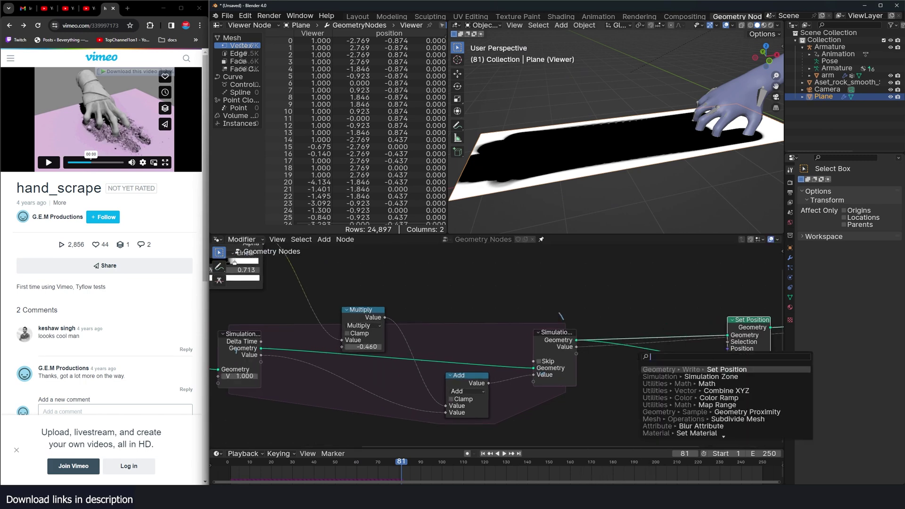
{"action": "left_click", "coordinate": [725, 391]}
{"action": "left_click", "coordinate": [725, 393]}
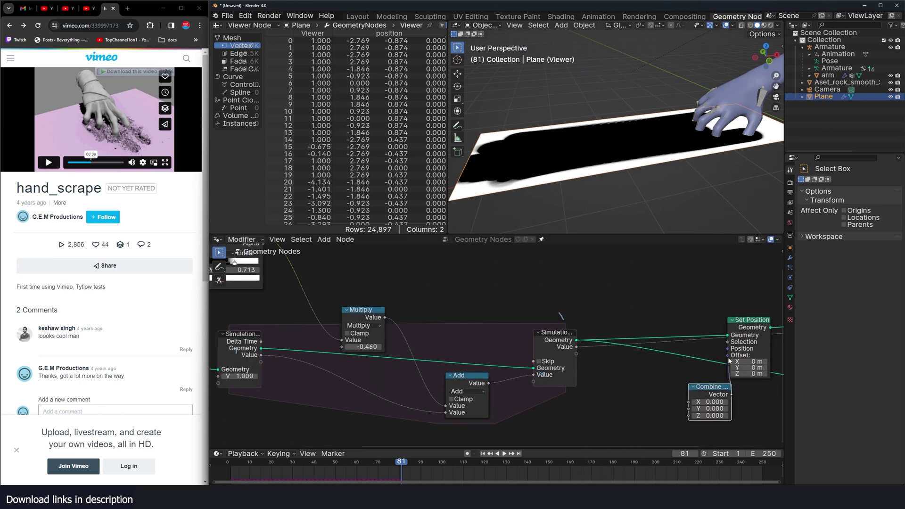
- Feed the simulation's accumulated Value into the Z component of Combine XYZ to drive the Set Position offset
{"action": "left_click", "coordinate": [543, 351]}
{"action": "left_click_drag", "start_coordinate": [692, 419], "coordinate": [690, 418]}
{"action": "middle_click_drag", "start_coordinate": [719, 370], "coordinate": [554, 366]}
{"action": "scroll", "coordinate": [641, 313], "scroll_direction": "down", "scroll_amount": 2}
{"action": "left_click_drag", "start_coordinate": [657, 328], "coordinate": [634, 295]}
- Play the animation from frame 0 and check the plane's displacement under the moving hand
{"action": "left_click", "coordinate": [229, 465]}
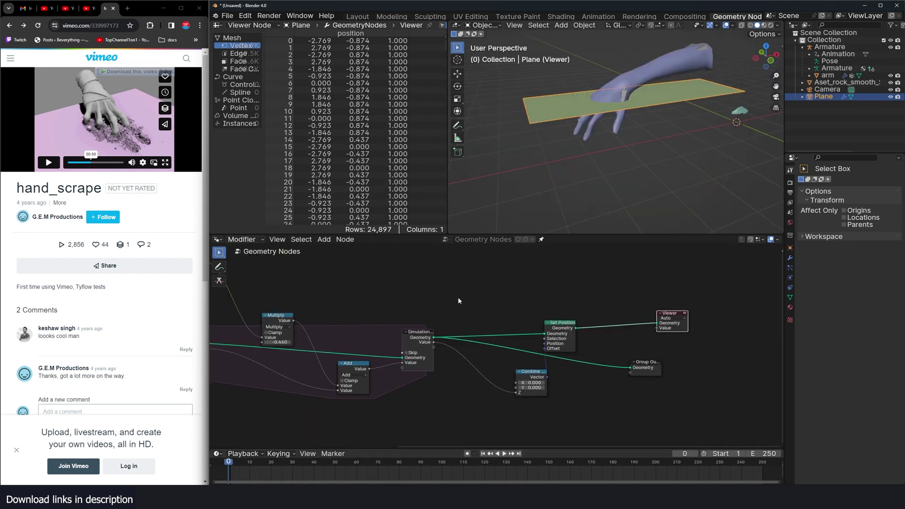
{"action": "key", "text": "space"}
{"action": "scroll", "coordinate": [612, 173], "scroll_direction": "down", "scroll_amount": 3}
{"action": "middle_click_drag", "start_coordinate": [616, 173], "coordinate": [731, 148], "text": "shift"}
{"action": "key", "text": "space"}
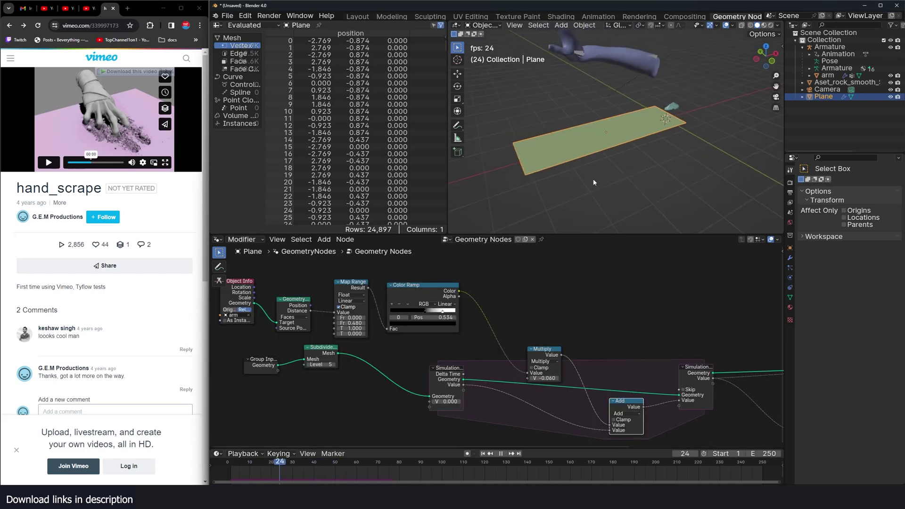
{"action": "key", "text": "Escape"}
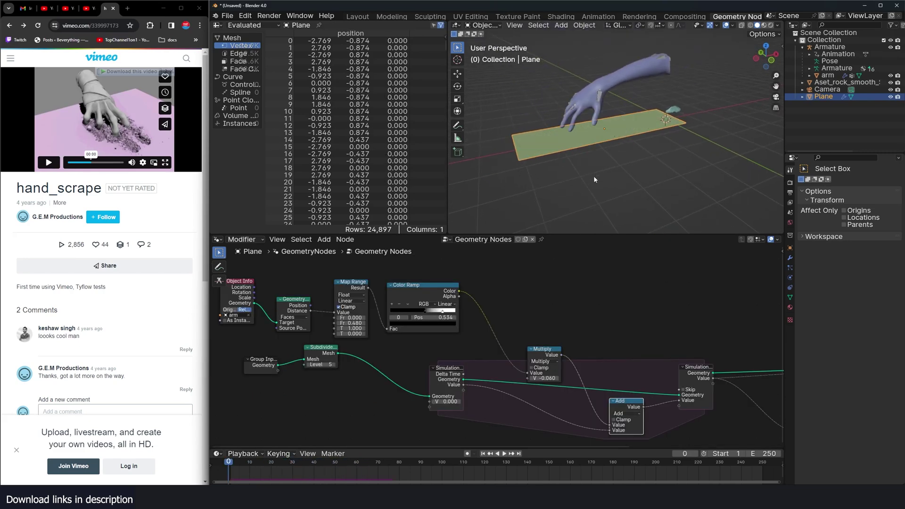
{"action": "mouse_move", "coordinate": [449, 401]}
{"action": "left_mouse_down"}
{"action": "mouse_move", "coordinate": [428, 402]}
{"action": "mouse_move", "coordinate": [478, 402]}
{"action": "mouse_move", "coordinate": [441, 402]}
{"action": "mouse_move", "coordinate": [456, 402]}
{"action": "left_mouse_up"}
{"action": "key", "text": "ctrl+z"}
{"action": "mouse_move", "coordinate": [597, 149]}
{"action": "middle_mouse_down"}
{"action": "mouse_move", "coordinate": [611, 133]}
{"action": "mouse_move", "coordinate": [602, 134]}
{"action": "middle_mouse_up"}
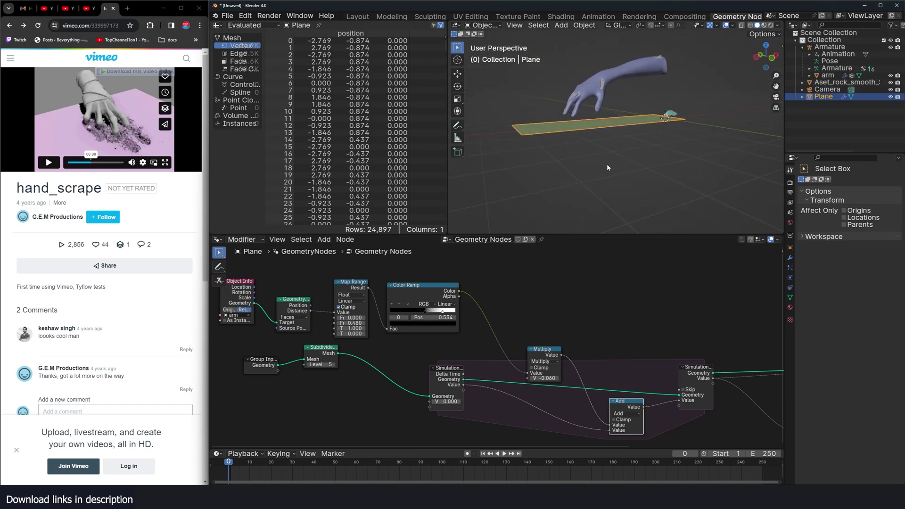
{"action": "middle_click_drag", "start_coordinate": [608, 165], "coordinate": [618, 165]}
{"action": "left_click_drag", "start_coordinate": [449, 396], "coordinate": [451, 397]}
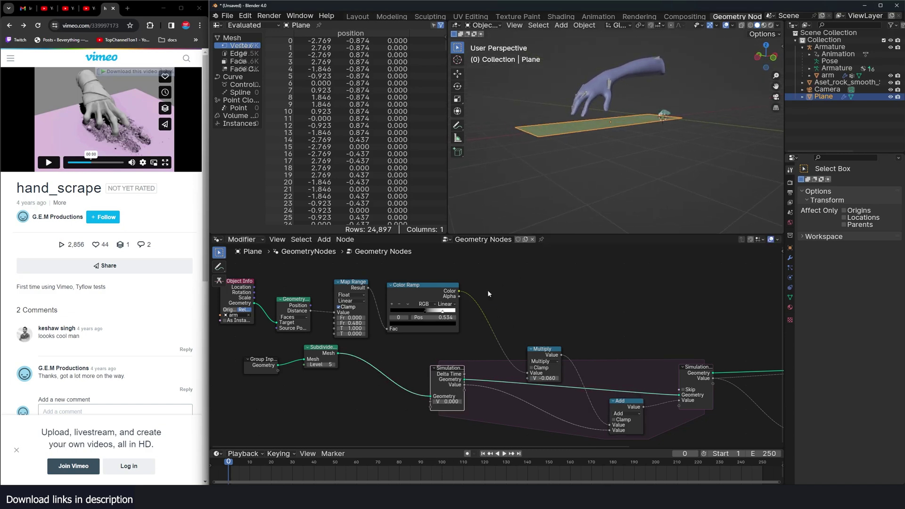
- Play the simulation from the start, stop at frame 74, and examine the groove pressed into the plane
{"action": "key", "text": "space"}
{"action": "middle_click_drag", "start_coordinate": [547, 163], "coordinate": [644, 144]}
{"action": "key", "text": "space"}
{"action": "scroll", "coordinate": [635, 135], "scroll_direction": "up", "scroll_amount": 5}
{"action": "scroll", "coordinate": [387, 298], "scroll_direction": "up", "scroll_amount": 2}
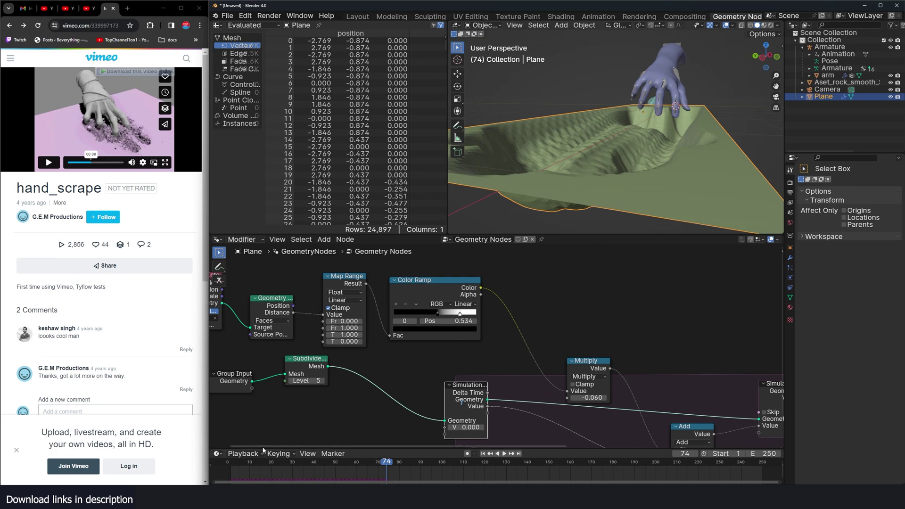
- Replay the scrape from the beginning and set the proximity Map Range's From Max to 0.5
{"action": "left_click", "coordinate": [233, 463]}
{"action": "key", "text": "space"}
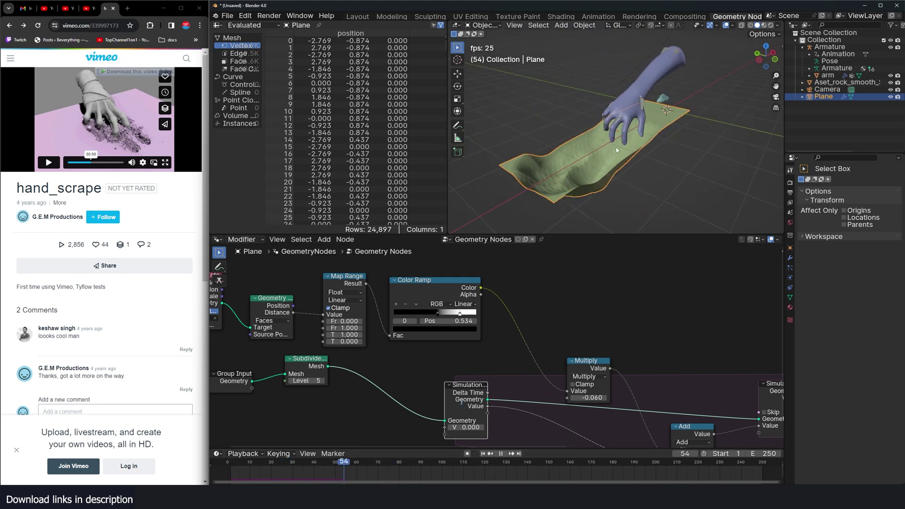
{"action": "key", "text": "space"}
{"action": "double_click", "coordinate": [349, 329]}
{"action": "type", "text": "."}
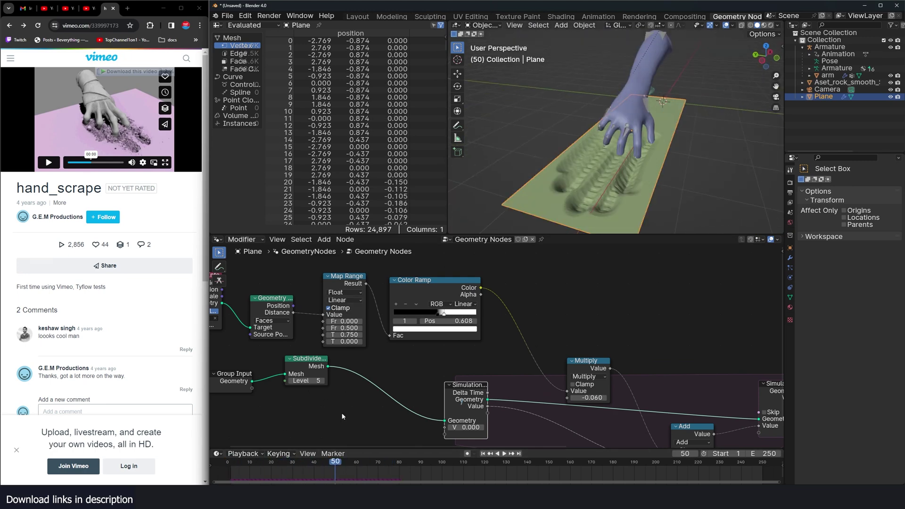
- Play the animation, inspect the finger grooves up close, and preview the simulation's Value output on the plane
{"action": "key", "text": "space"}
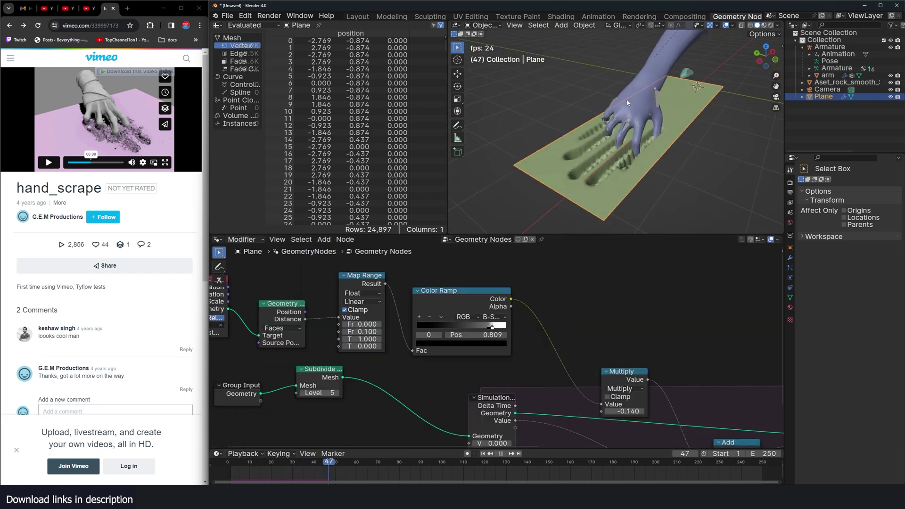
{"action": "key", "text": "space"}
{"action": "middle_click_drag", "start_coordinate": [627, 103], "coordinate": [563, 147]}
{"action": "scroll", "coordinate": [589, 137], "scroll_direction": "up", "scroll_amount": 4}
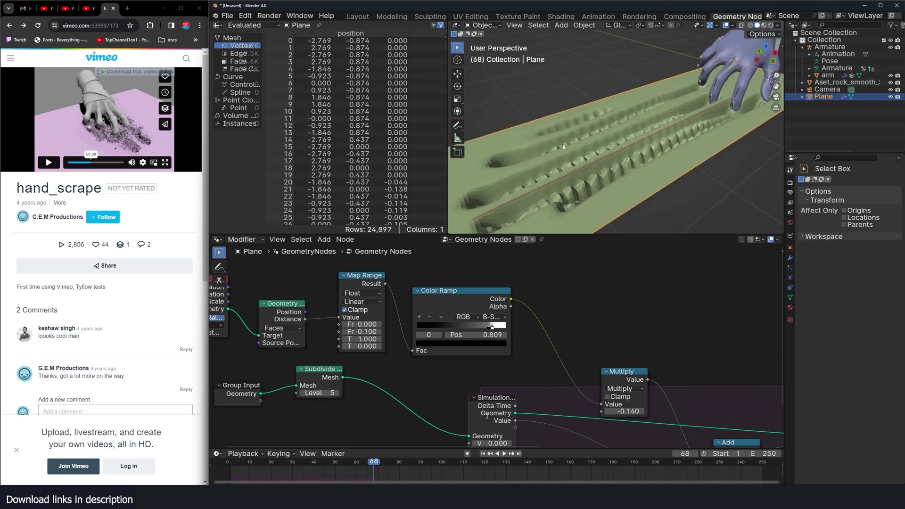
{"action": "scroll", "coordinate": [564, 147], "scroll_direction": "down", "scroll_amount": 6}
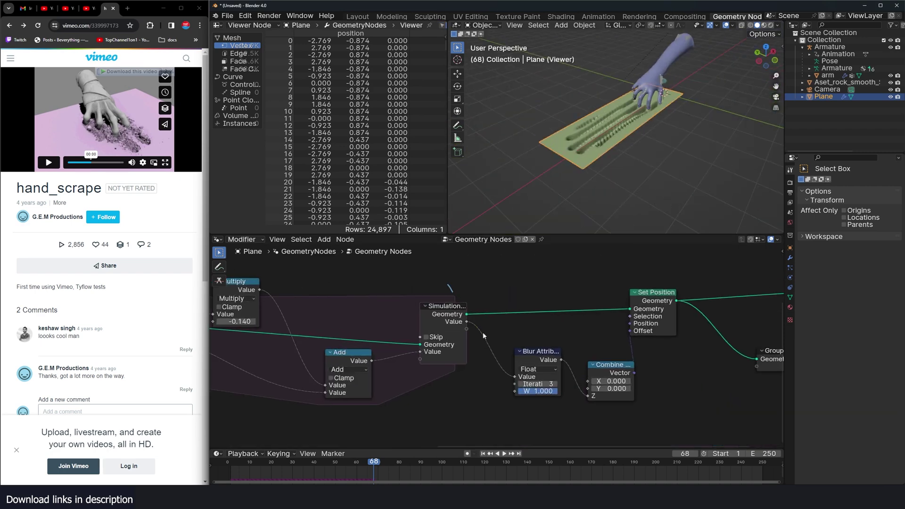
{"action": "left_click", "coordinate": [464, 326], "text": "ctrl+shift"}
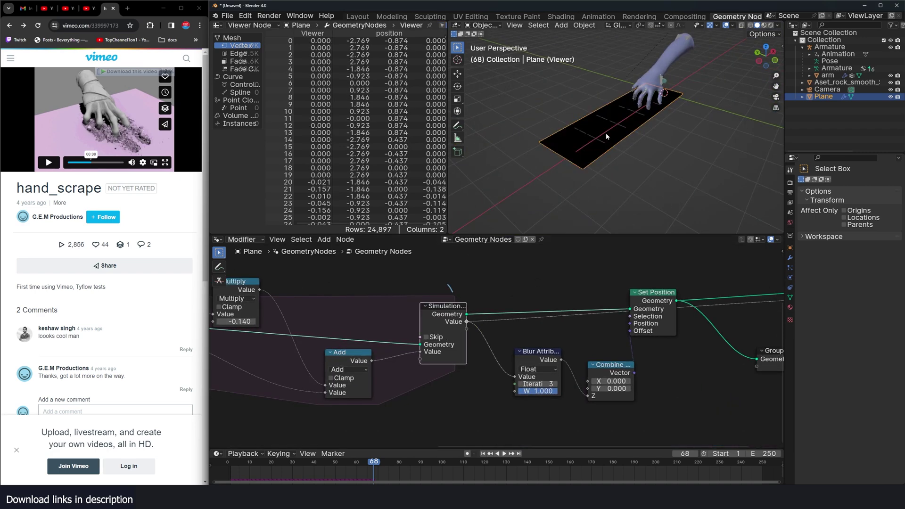
- Try masking the grooves with a Greater Than Compare node on the simulation's Value, adjust its threshold, and remove it
{"action": "key", "text": "shift+a"}
{"action": "type", "text": "s"}
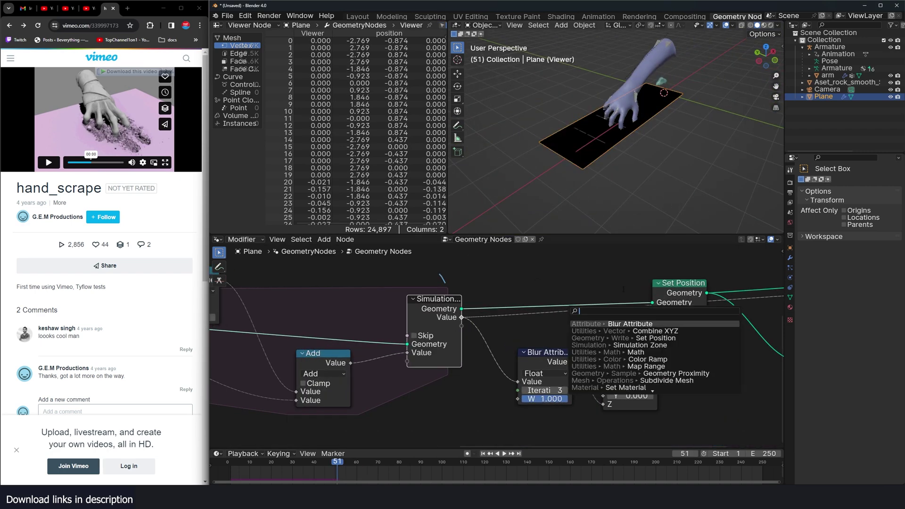
{"action": "type", "text": "compa"}
{"action": "key", "text": "Return"}
{"action": "left_click", "coordinate": [591, 312]}
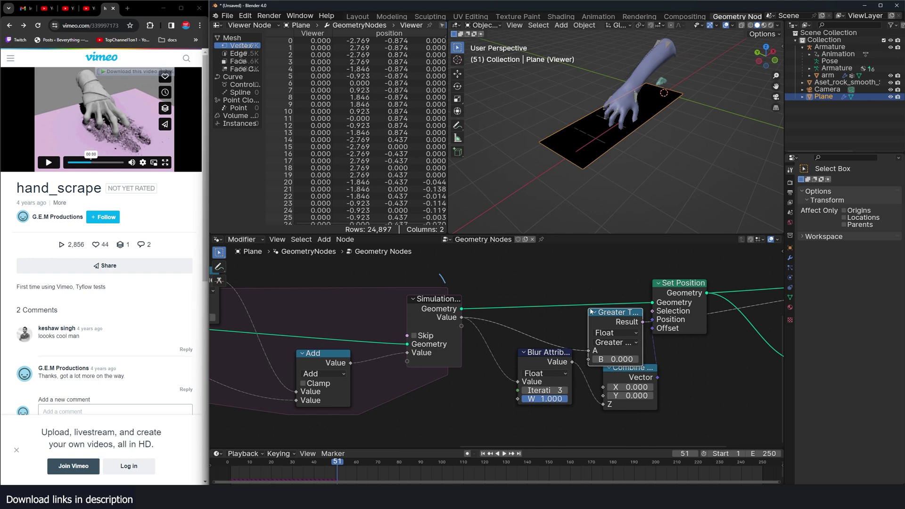
{"action": "left_click_drag", "start_coordinate": [603, 313], "coordinate": [571, 248]}
{"action": "scroll", "coordinate": [571, 252], "scroll_direction": "up", "scroll_amount": 2}
{"action": "middle_click_drag", "start_coordinate": [572, 253], "coordinate": [556, 280]}
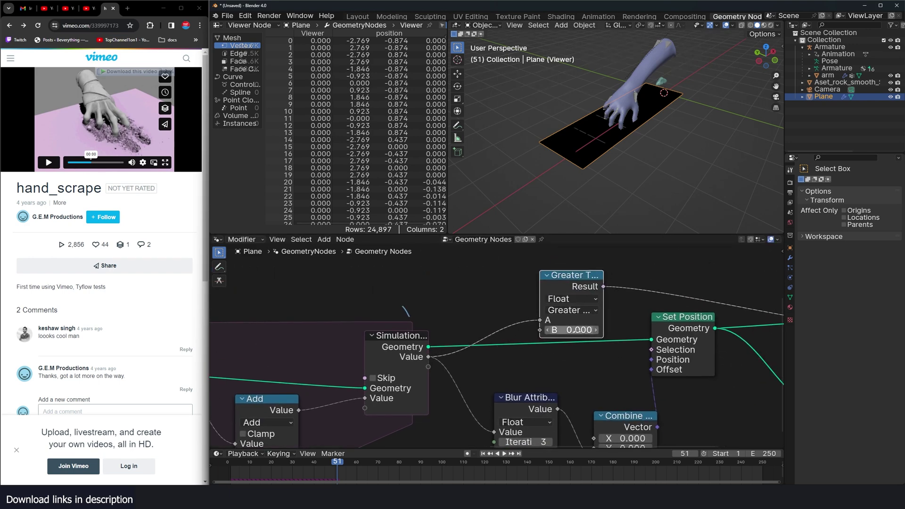
{"action": "left_click_drag", "start_coordinate": [583, 331], "coordinate": [564, 330]}
{"action": "middle_click_drag", "start_coordinate": [630, 118], "coordinate": [619, 134]}
{"action": "scroll", "coordinate": [678, 142], "scroll_direction": "up", "scroll_amount": 3}
{"action": "key", "text": "ctrl+x"}
{"action": "key", "text": "shift+a"}
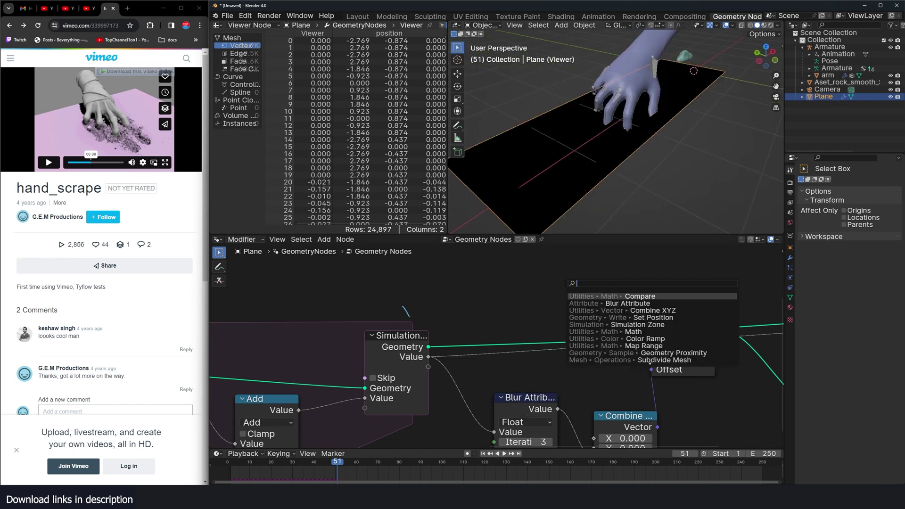
{"action": "type", "text": "map"}
{"action": "key", "text": "Escape"}
{"action": "middle_click_drag", "start_coordinate": [647, 151], "coordinate": [588, 167]}
{"action": "scroll", "coordinate": [551, 414], "scroll_direction": "down", "scroll_amount": 3}
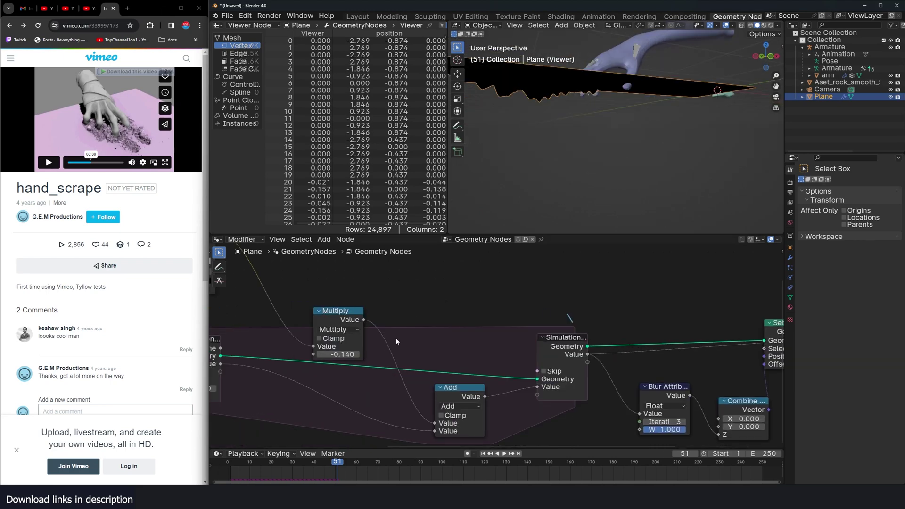
{"action": "middle_click_drag", "start_coordinate": [601, 358], "coordinate": [460, 311]}
{"action": "middle_click_drag", "start_coordinate": [613, 134], "coordinate": [587, 144]}
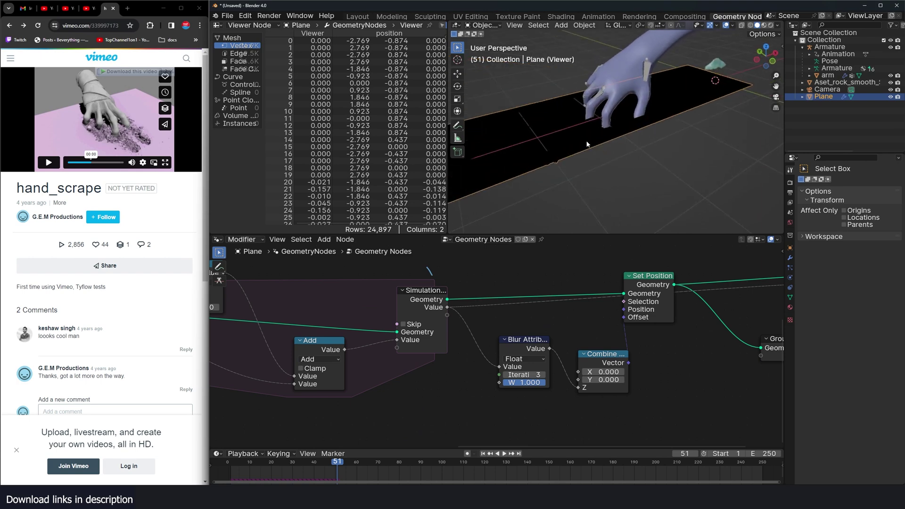
- Add a Map Range node fed by the simulation's Value and preview its result on the plane
{"action": "key", "text": "shift+a"}
{"action": "type", "text": "mpa"}
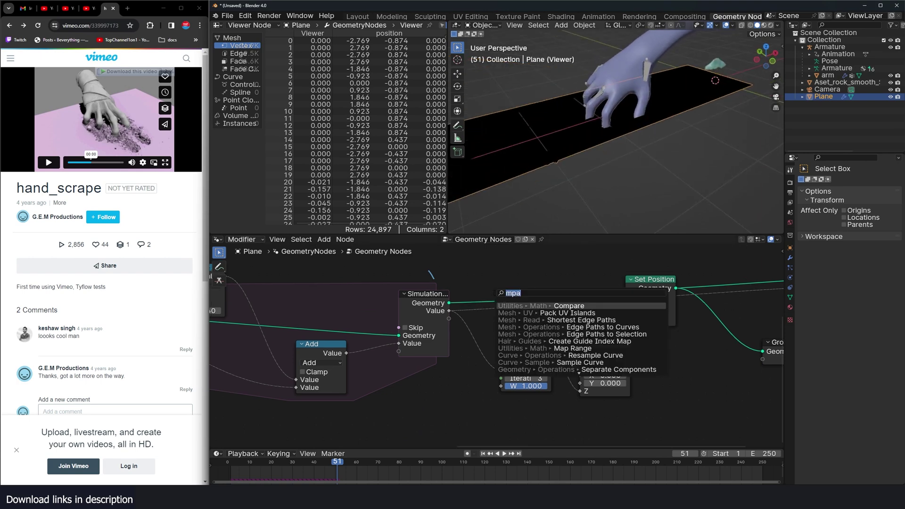
{"action": "left_click", "coordinate": [573, 348]}
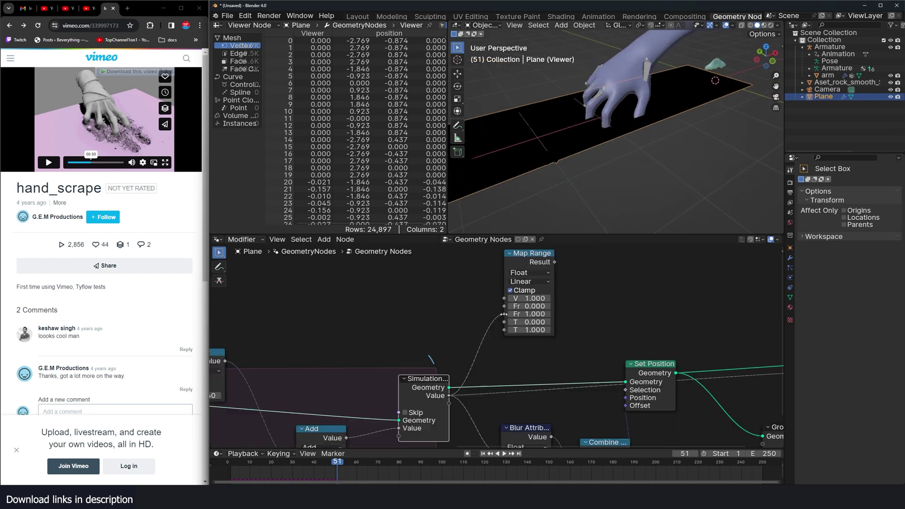
{"action": "left_click", "coordinate": [540, 262], "text": "ctrl+shift"}
- Set the new Map Range's From Max to -1 to turn the negative groove depth into a mask
{"action": "middle_click_drag", "start_coordinate": [571, 340], "coordinate": [535, 310]}
{"action": "scroll", "coordinate": [536, 310], "scroll_direction": "up", "scroll_amount": 1}
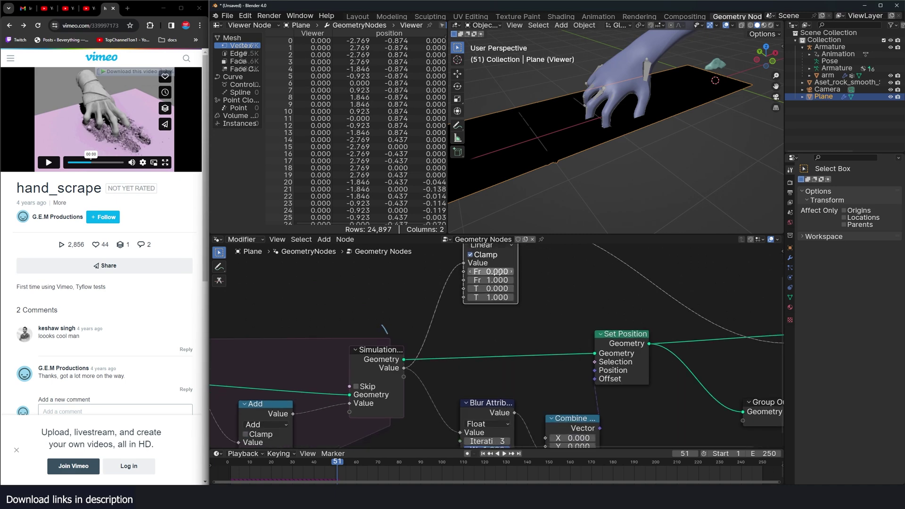
{"action": "type", "text": "-1"}
{"action": "key", "text": "Return"}
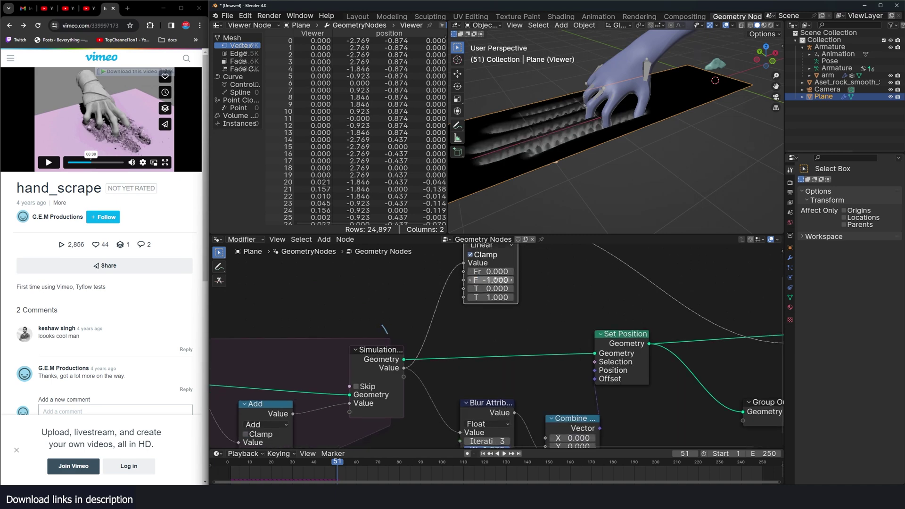
- Insert a Color Ramp node between the new Map Range and the Viewer
{"action": "middle_click_drag", "start_coordinate": [554, 200], "coordinate": [588, 222]}
{"action": "middle_click_drag", "start_coordinate": [581, 303], "coordinate": [543, 319]}
{"action": "scroll", "coordinate": [543, 319], "scroll_direction": "up", "scroll_amount": 1}
{"action": "scroll", "coordinate": [546, 318], "scroll_direction": "down", "scroll_amount": 3}
{"action": "key", "text": "shift+a"}
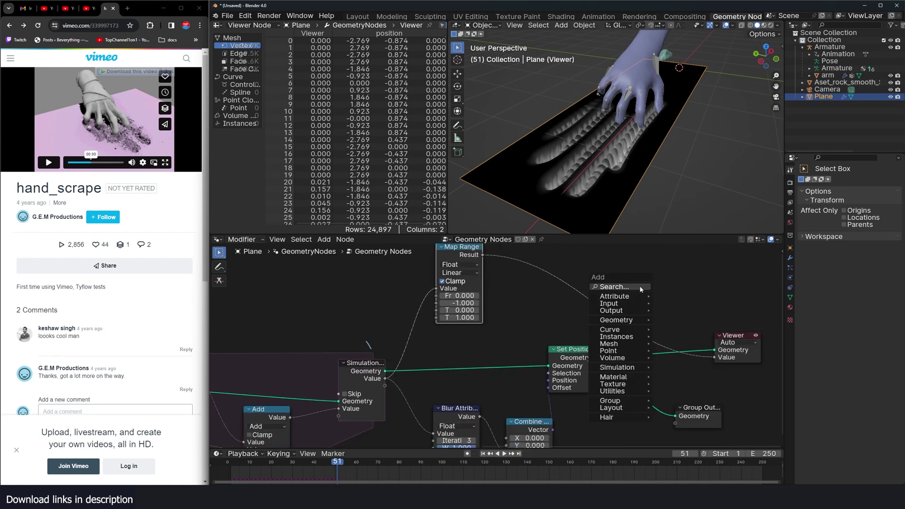
{"action": "type", "text": "ramp"}
{"action": "key", "text": "Return"}
{"action": "left_click", "coordinate": [539, 288]}
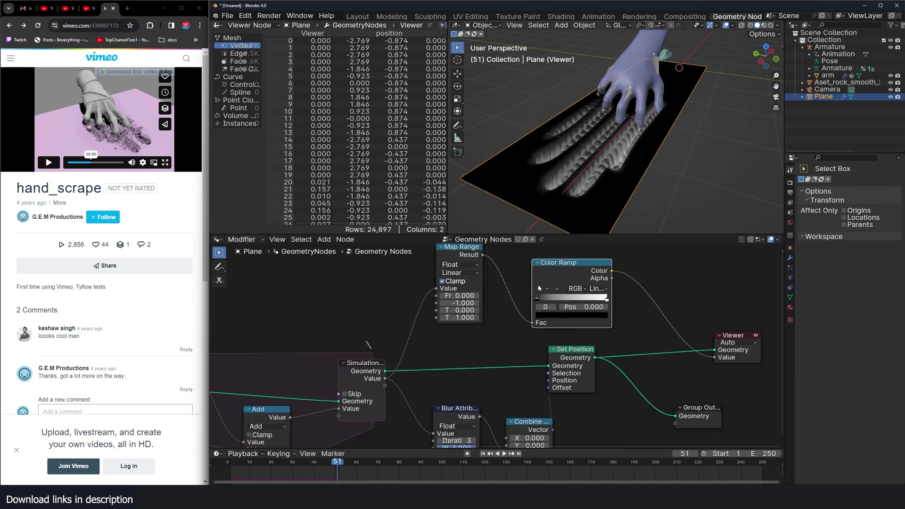
- Sharpen the groove mask by nudging the Color Ramp's black stop inward and moving its white stop to 0.164
{"action": "left_click_drag", "start_coordinate": [536, 299], "coordinate": [540, 299]}
{"action": "left_click_drag", "start_coordinate": [541, 299], "coordinate": [544, 299]}
{"action": "left_click_drag", "start_coordinate": [610, 299], "coordinate": [552, 300]}
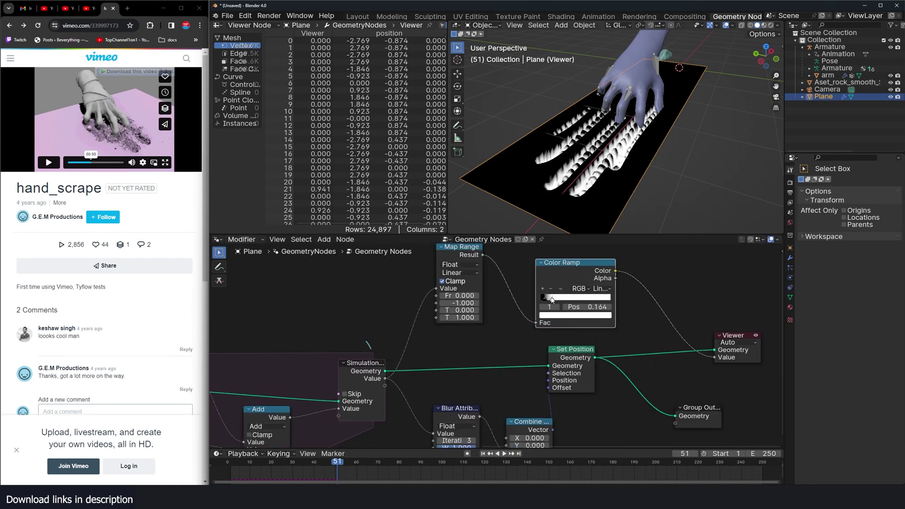
- Set the mask Map Range's From Max to -0.240 and the Color Ramp's white stop to 0.091
{"action": "left_click_drag", "start_coordinate": [460, 302], "coordinate": [496, 303]}
{"action": "mouse_move", "coordinate": [587, 155]}
{"action": "middle_mouse_down"}
{"action": "mouse_move", "coordinate": [564, 139]}
{"action": "mouse_move", "coordinate": [583, 146]}
{"action": "middle_mouse_up"}
{"action": "scroll", "coordinate": [563, 141], "scroll_direction": "up", "scroll_amount": 4}
{"action": "left_click_drag", "start_coordinate": [554, 302], "coordinate": [547, 302]}
{"action": "scroll", "coordinate": [494, 302], "scroll_direction": "down", "scroll_amount": 3}
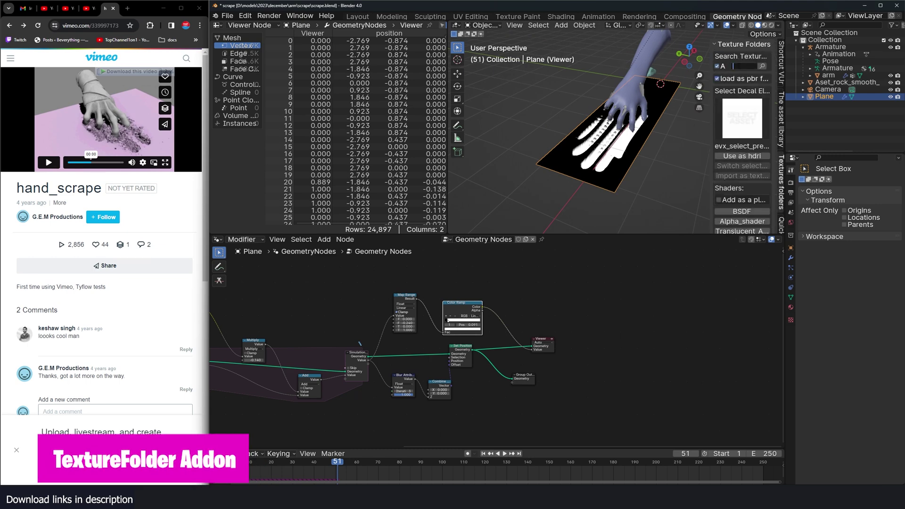
- Search the texture folders for "rock" and choose the Rock028_4K texture
{"action": "type", "text": "ro"}
{"action": "type", "text": "ck"}
{"action": "key", "text": "Return"}
{"action": "left_click", "coordinate": [742, 138]}
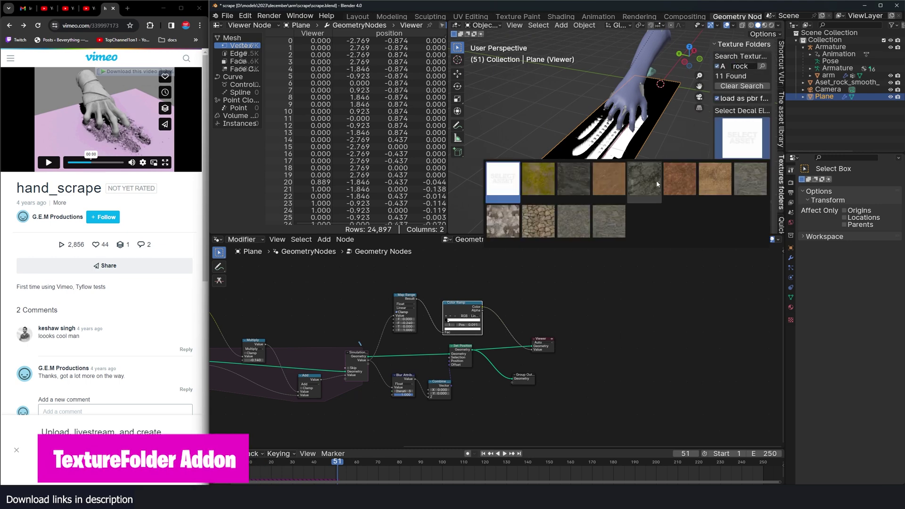
{"action": "left_click", "coordinate": [656, 181]}
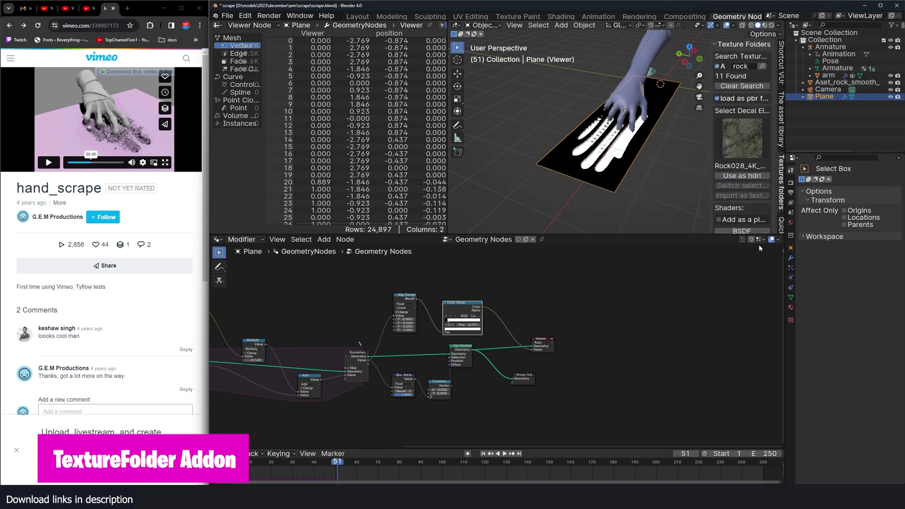
- Add a second material slot on the plane with the Rock029_4K texture, naming the two materials 1 and 2
{"action": "left_click", "coordinate": [791, 307]}
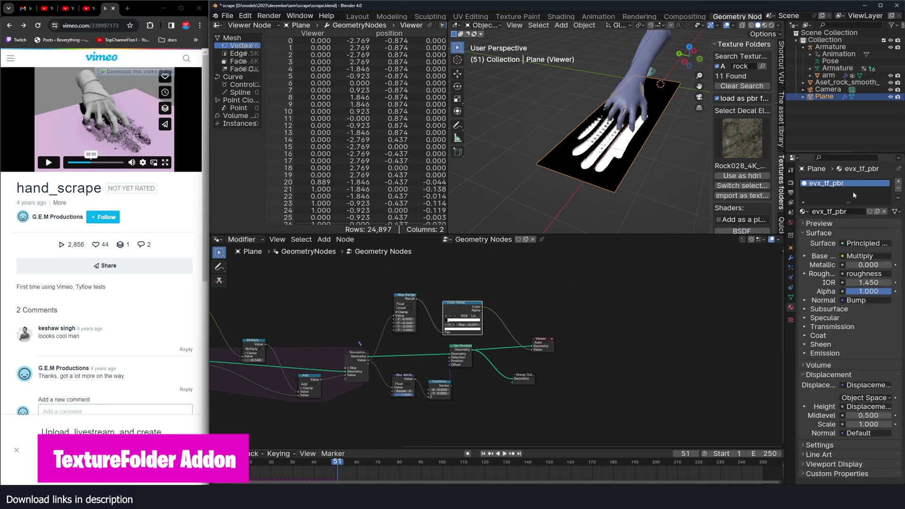
{"action": "left_click", "coordinate": [898, 181]}
{"action": "left_click", "coordinate": [743, 138]}
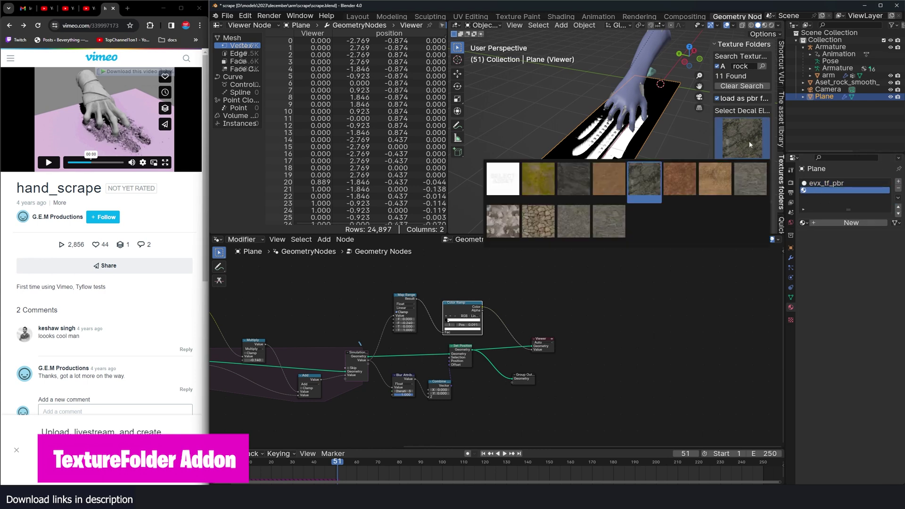
{"action": "left_click", "coordinate": [691, 182]}
{"action": "left_click", "coordinate": [836, 183]}
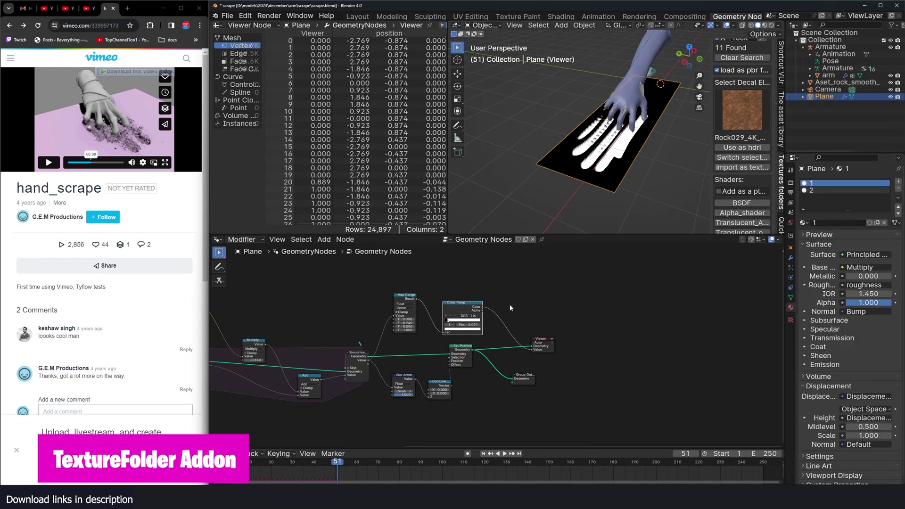
- Insert a Set Material node after Set Position, feeding both the Viewer and the Group Output
{"action": "scroll", "coordinate": [510, 307], "scroll_direction": "up", "scroll_amount": 1}
{"action": "key", "text": "shift+a"}
{"action": "type", "text": "set"}
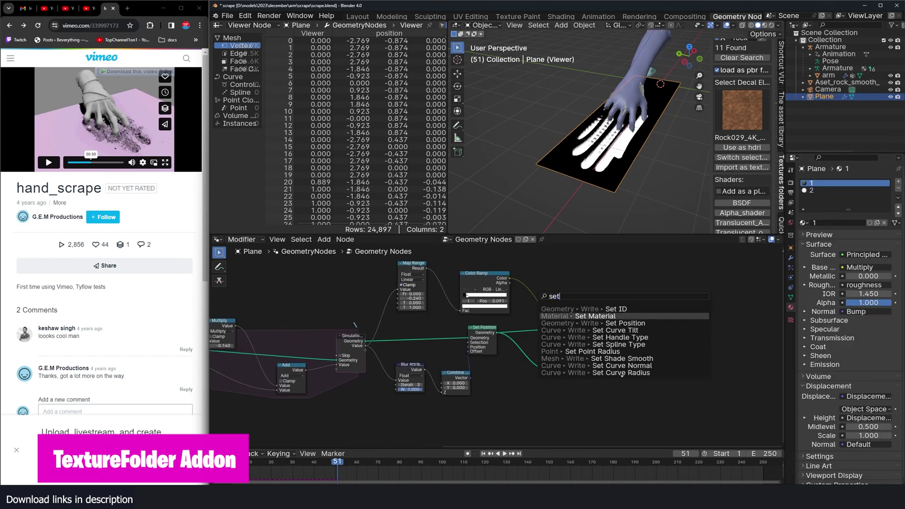
{"action": "left_click", "coordinate": [573, 316]}
{"action": "left_click", "coordinate": [531, 329]}
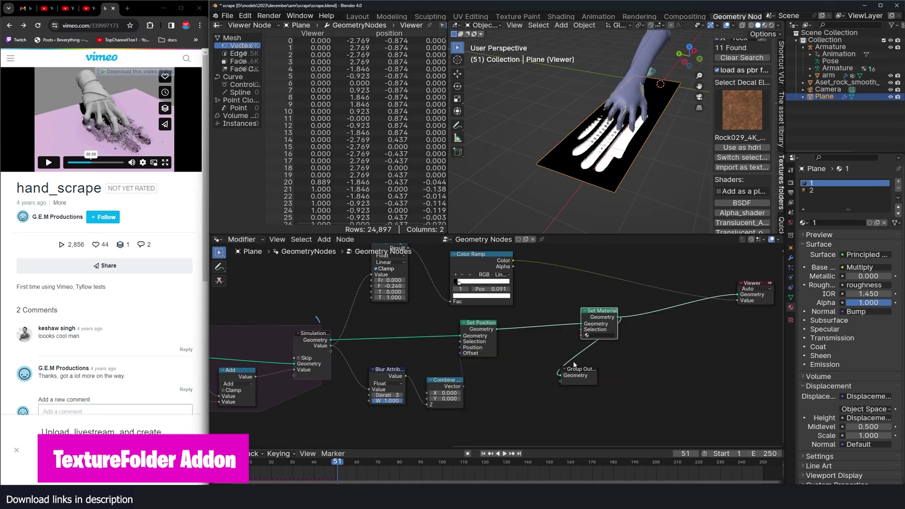
- Move the Group Output clear, use the Color Ramp's Color as the Set Material selection, and switch the viewport to material preview
{"action": "left_click_drag", "start_coordinate": [574, 365], "coordinate": [677, 349]}
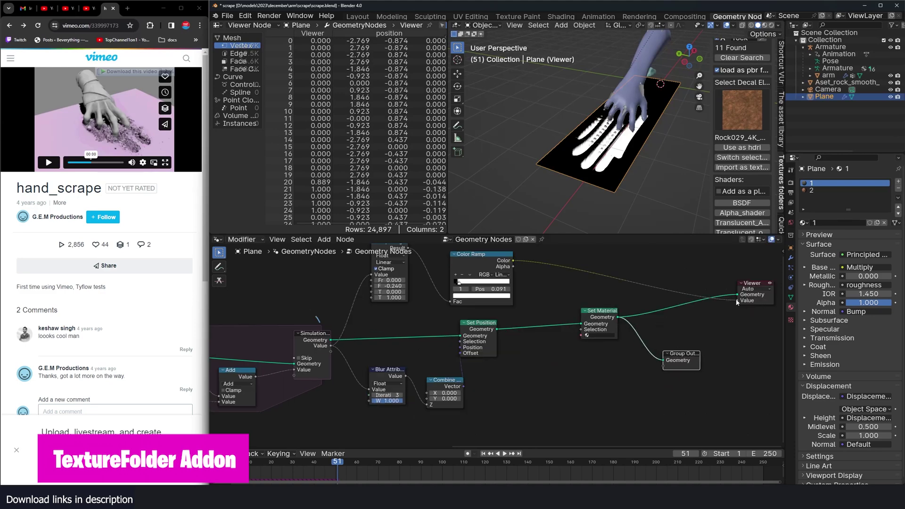
{"action": "left_click_drag", "start_coordinate": [553, 332], "coordinate": [581, 330]}
{"action": "left_click", "coordinate": [765, 25]}
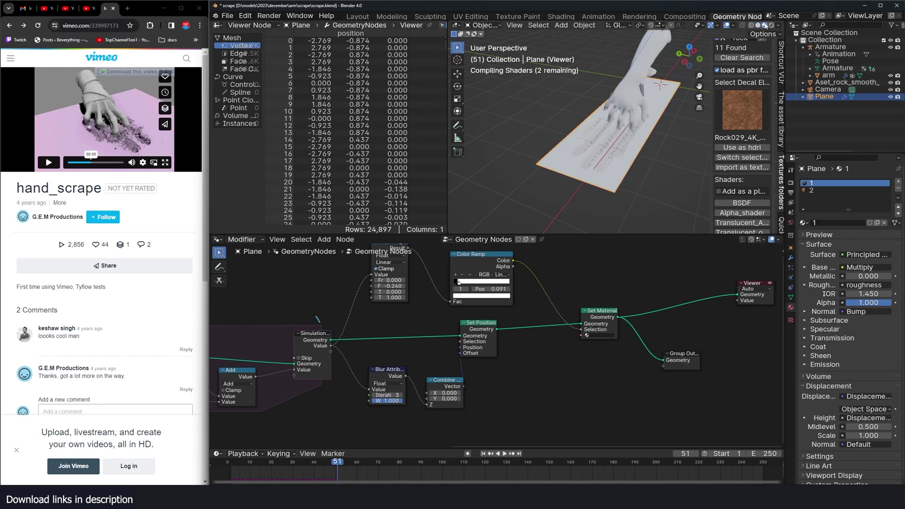
- Try material 1 on the Set Material node in the scraped grooves, and settle on material 2
{"action": "scroll", "coordinate": [593, 131], "scroll_direction": "up", "scroll_amount": 3}
{"action": "left_click", "coordinate": [599, 335]}
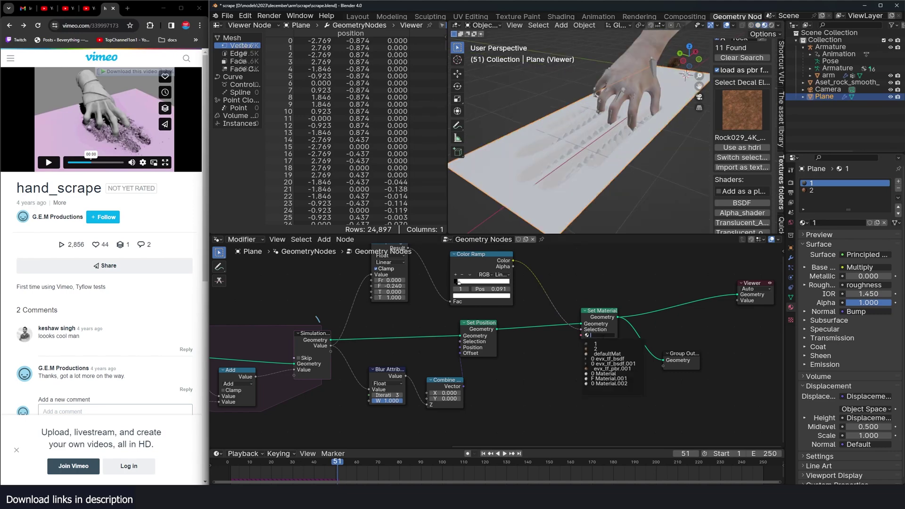
{"action": "left_click", "coordinate": [600, 344]}
{"action": "scroll", "coordinate": [601, 141], "scroll_direction": "up", "scroll_amount": 1}
{"action": "mouse_move", "coordinate": [601, 141]}
{"action": "middle_mouse_down"}
{"action": "mouse_move", "coordinate": [651, 148]}
{"action": "mouse_move", "coordinate": [613, 136]}
{"action": "middle_mouse_up"}
{"action": "scroll", "coordinate": [497, 348], "scroll_direction": "up", "scroll_amount": 3}
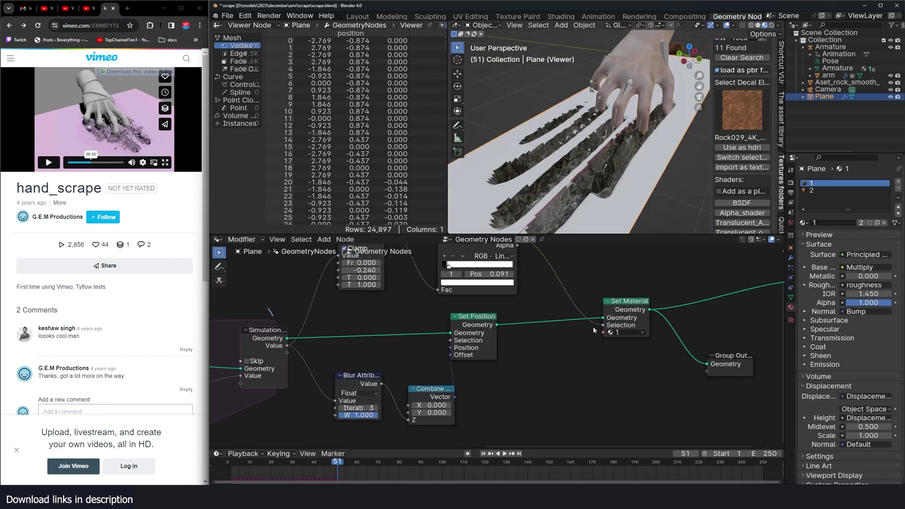
{"action": "left_click", "coordinate": [624, 332]}
{"action": "left_click", "coordinate": [621, 349]}
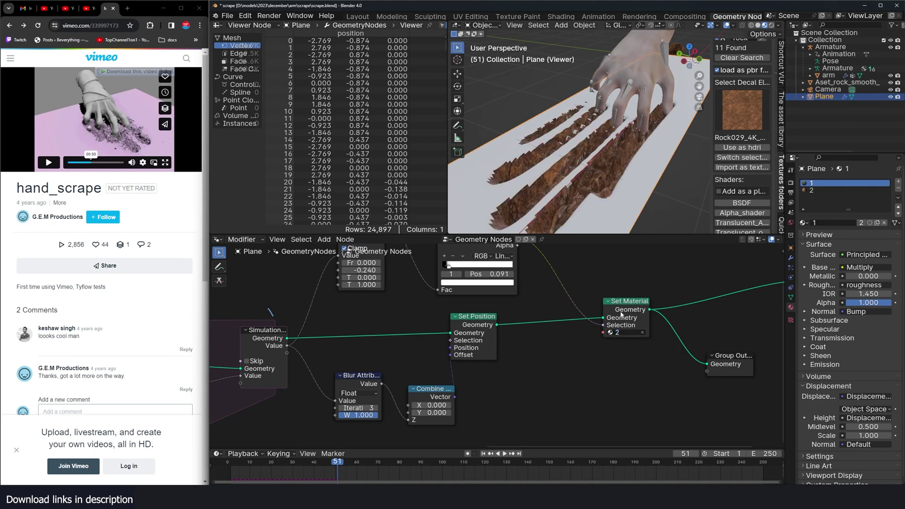
- Duplicate the Set Material node and insert the copy between the original and the Viewer and Group Output
{"action": "left_click_drag", "start_coordinate": [624, 312], "coordinate": [559, 317]}
{"action": "scroll", "coordinate": [617, 347], "scroll_direction": "down", "scroll_amount": 4}
{"action": "middle_click_drag", "start_coordinate": [647, 349], "coordinate": [566, 359]}
{"action": "key", "text": "shift+d"}
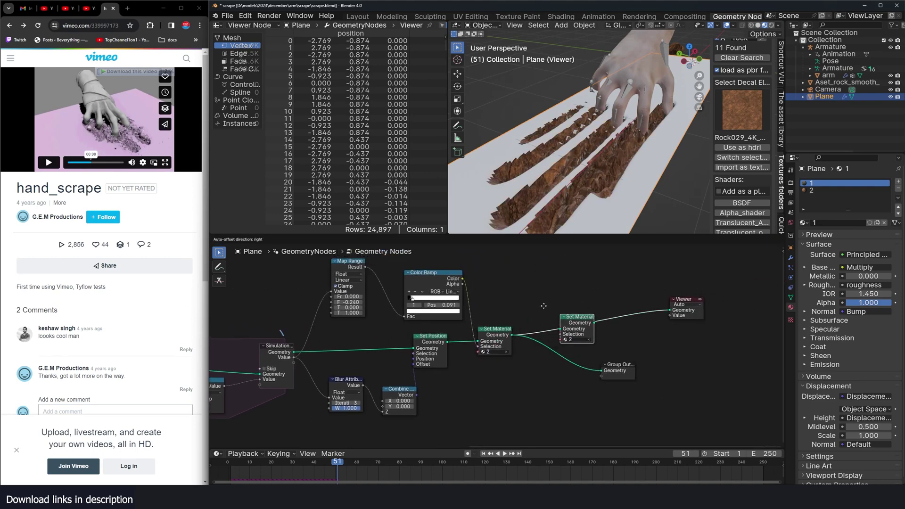
{"action": "left_click", "coordinate": [543, 305]}
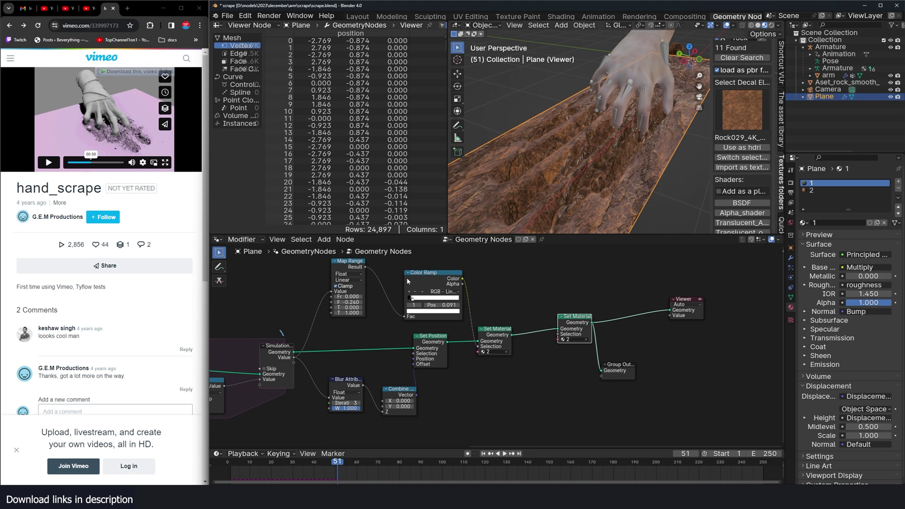
{"action": "middle_click_drag", "start_coordinate": [557, 322], "coordinate": [516, 312]}
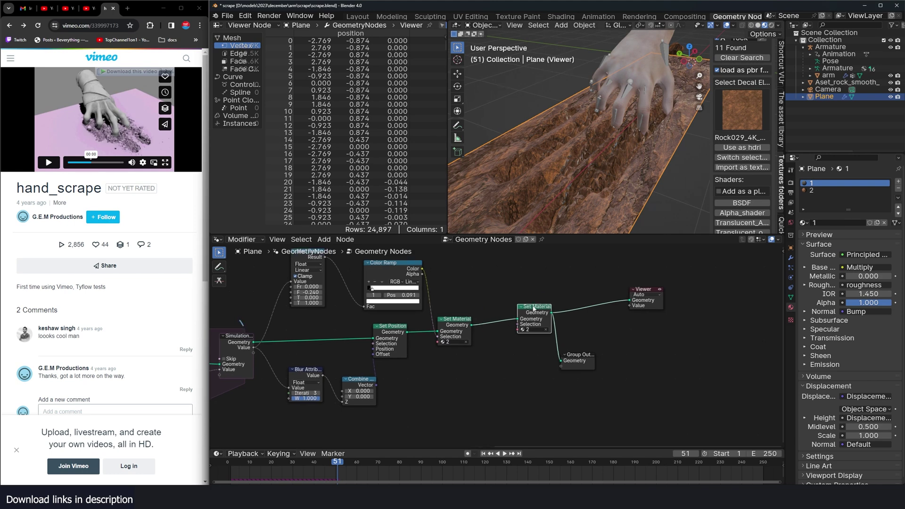
- Move the duplicated Set Material node ahead of the original, directly after Set Position, and assign it material 1
{"action": "left_click_drag", "start_coordinate": [533, 307], "coordinate": [423, 371]}
{"action": "left_click_drag", "start_coordinate": [446, 320], "coordinate": [503, 319]}
{"action": "left_click_drag", "start_coordinate": [427, 378], "coordinate": [453, 336]}
{"action": "left_click", "coordinate": [465, 347]}
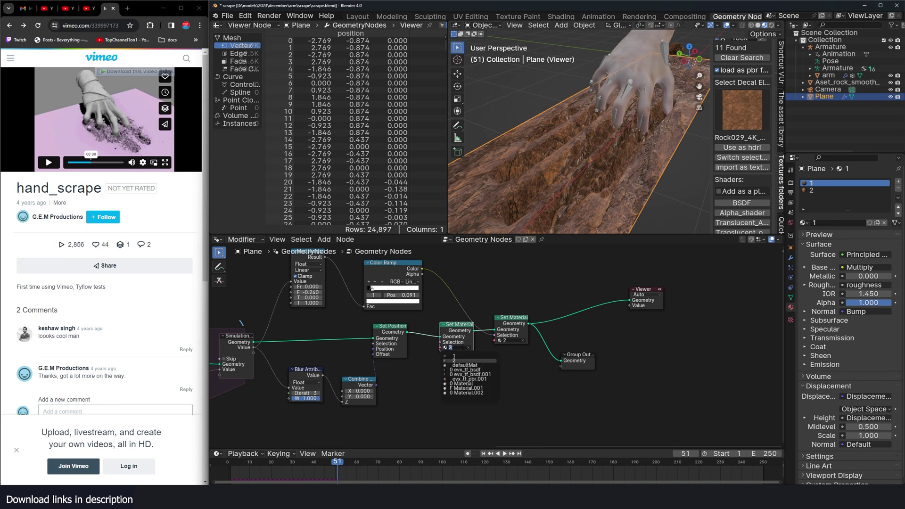
{"action": "left_click", "coordinate": [459, 356]}
- Play the scrape animation and examine how the two rock materials cover the plane and the grooves
{"action": "scroll", "coordinate": [601, 151], "scroll_direction": "down", "scroll_amount": 5}
{"action": "middle_click_drag", "start_coordinate": [601, 151], "coordinate": [666, 159]}
{"action": "middle_click_drag", "start_coordinate": [666, 159], "coordinate": [608, 148]}
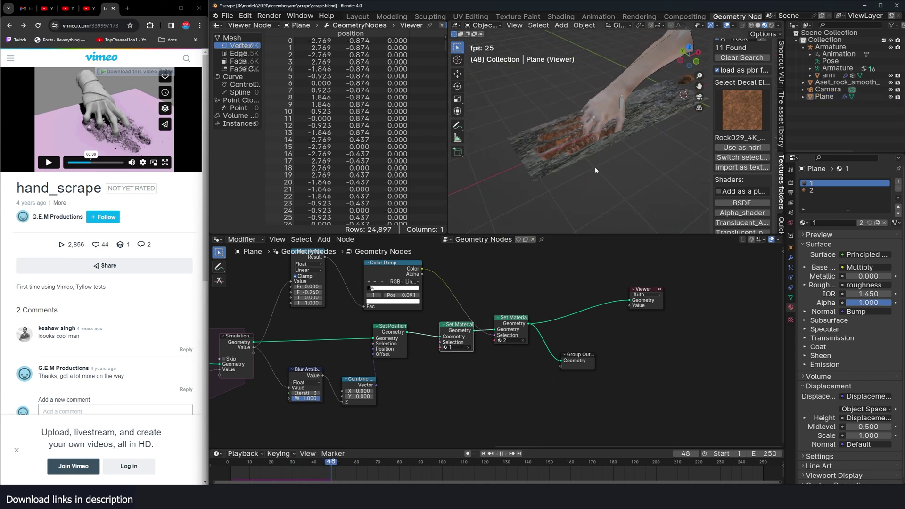
{"action": "key", "text": "space"}
{"action": "scroll", "coordinate": [599, 165], "scroll_direction": "up", "scroll_amount": 5}
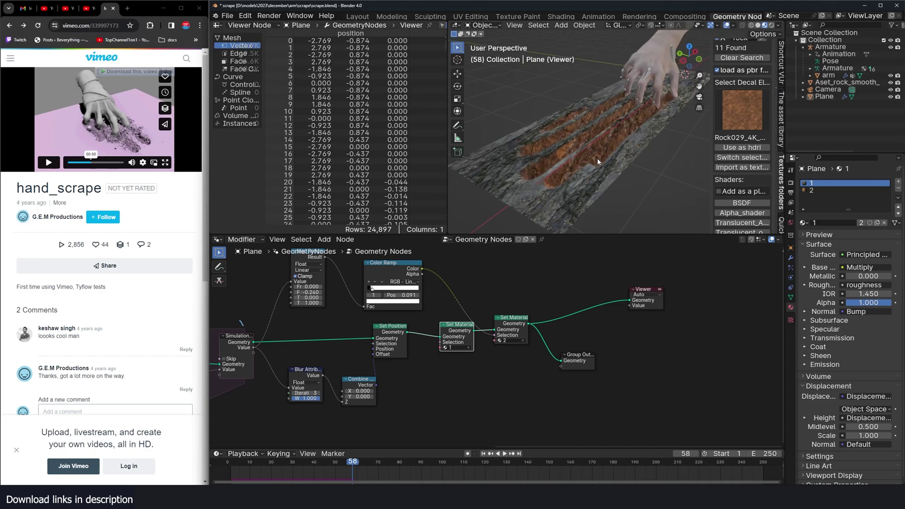
{"action": "left_click", "coordinate": [598, 162]}
{"action": "middle_click_drag", "start_coordinate": [598, 161], "coordinate": [643, 217]}
{"action": "scroll", "coordinate": [618, 158], "scroll_direction": "up", "scroll_amount": 4}
{"action": "scroll", "coordinate": [629, 268], "scroll_direction": "down", "scroll_amount": 4}
{"action": "scroll", "coordinate": [665, 171], "scroll_direction": "down", "scroll_amount": 8}
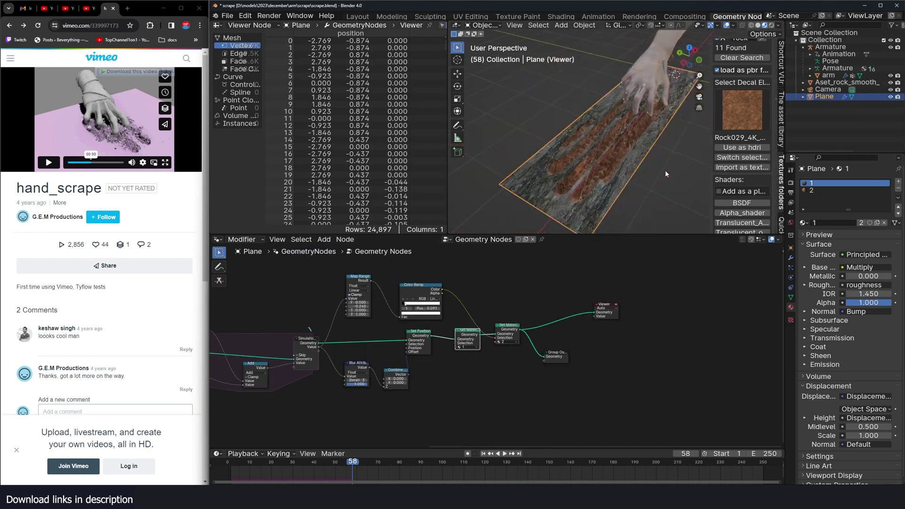
{"action": "middle_click_drag", "start_coordinate": [666, 170], "coordinate": [586, 155]}
- Select the plane and bring the Aset_rock_smooth object into its node tree as an Object Info node
{"action": "left_click", "coordinate": [690, 118]}
{"action": "middle_click_drag", "start_coordinate": [671, 138], "coordinate": [665, 178], "text": "shift"}
{"action": "scroll", "coordinate": [661, 165], "scroll_direction": "up", "scroll_amount": 4}
{"action": "scroll", "coordinate": [654, 172], "scroll_direction": "down", "scroll_amount": 3}
{"action": "left_click", "coordinate": [626, 167]}
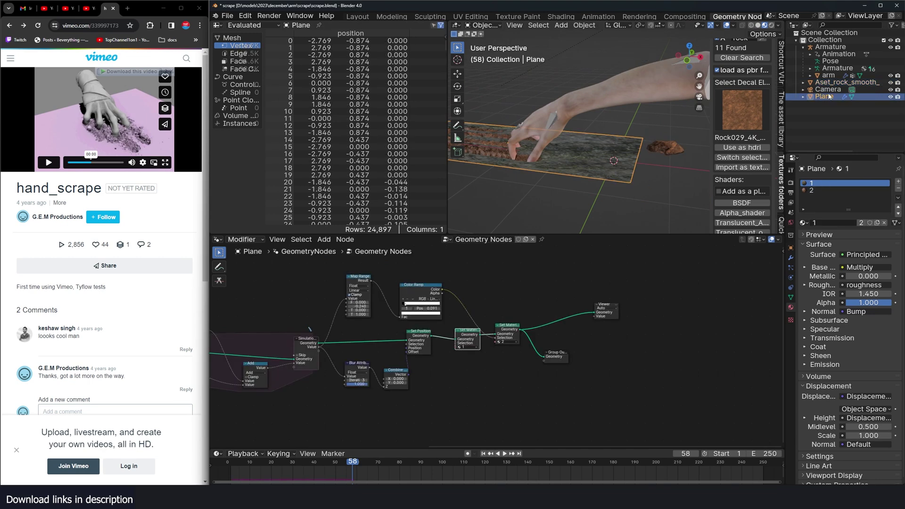
{"action": "mouse_move", "coordinate": [831, 83]}
{"action": "left_mouse_down"}
{"action": "mouse_move", "coordinate": [587, 316]}
{"action": "mouse_move", "coordinate": [482, 377]}
{"action": "left_mouse_up"}
{"action": "middle_click_drag", "start_coordinate": [485, 375], "coordinate": [635, 382]}
{"action": "scroll", "coordinate": [634, 381], "scroll_direction": "up", "scroll_amount": 1}
- Add a Distribute Points on Faces node and feed its Mesh from the simulation output's Geometry
{"action": "left_click", "coordinate": [565, 293]}
{"action": "left_click_drag", "start_coordinate": [582, 252], "coordinate": [500, 295]}
{"action": "middle_click_drag", "start_coordinate": [627, 261], "coordinate": [548, 299]}
{"action": "key", "text": "shift+a"}
{"action": "type", "text": "d"}
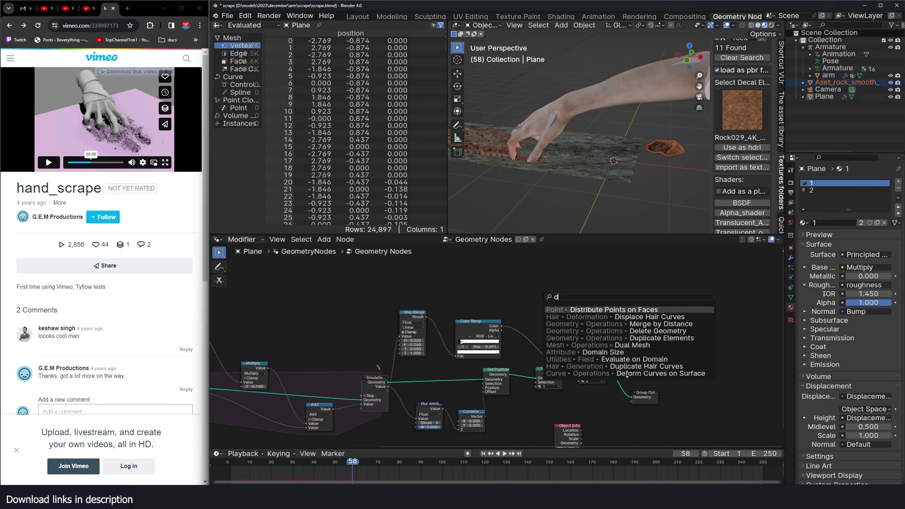
{"action": "type", "text": "is"}
{"action": "key", "text": "Down"}
{"action": "key", "text": "Down"}
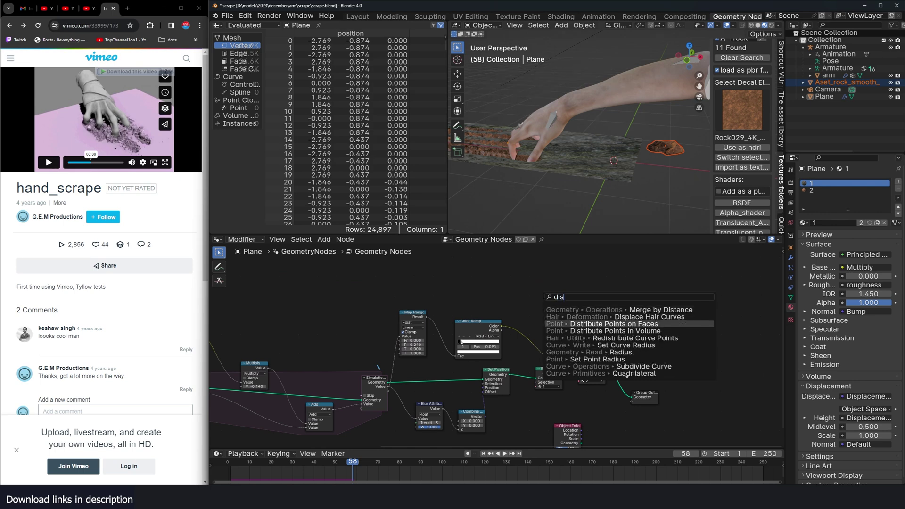
{"action": "left_click_drag", "start_coordinate": [388, 382], "coordinate": [545, 317]}
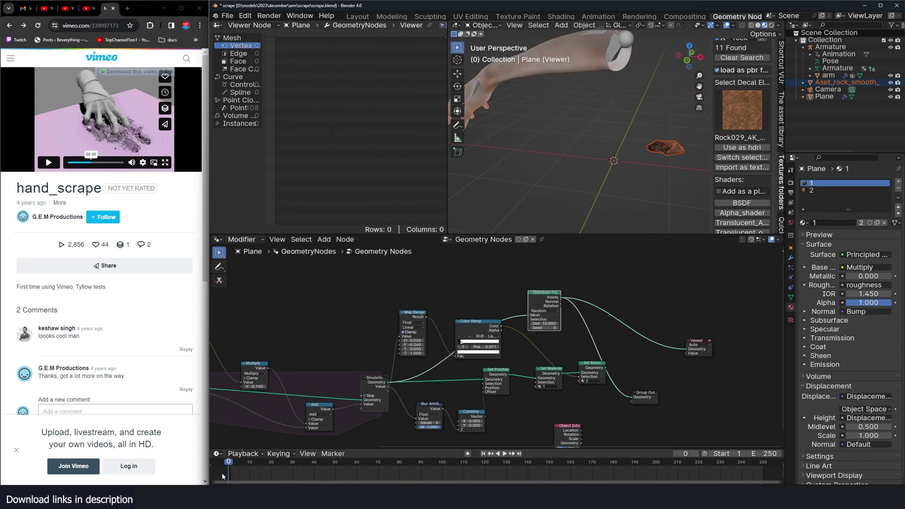
- Join the distributed points with the last Set Material's geometry through a Join Geometry node, feeding the Viewer and Group Output
{"action": "key", "text": "shift+a"}
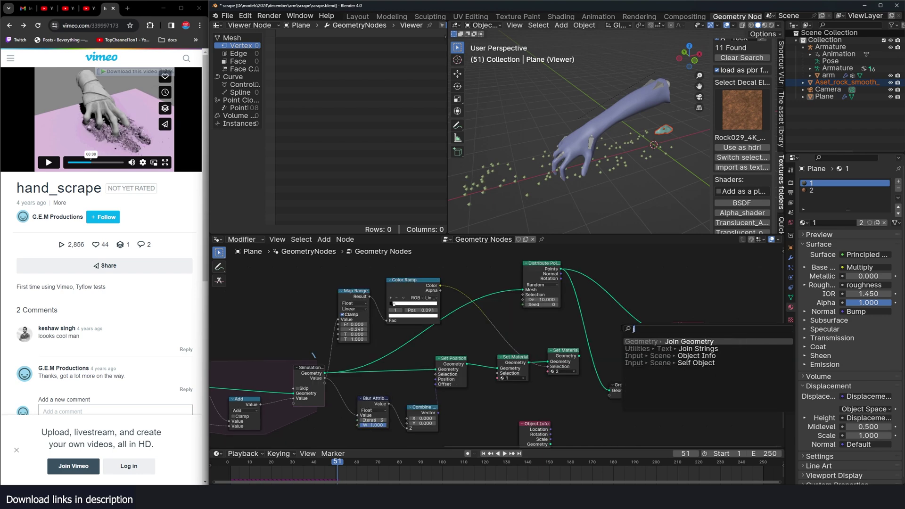
{"action": "type", "text": "join"}
{"action": "key", "text": "Return"}
{"action": "left_click", "coordinate": [582, 352]}
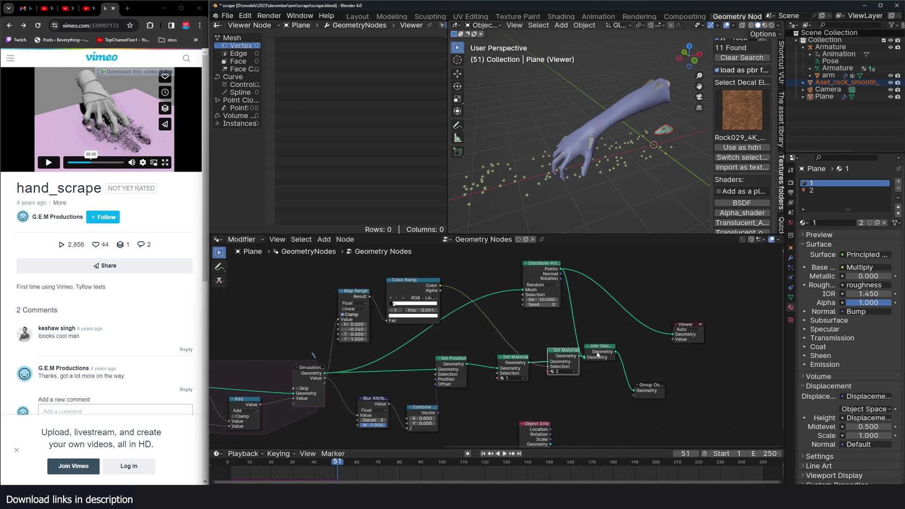
{"action": "left_click", "coordinate": [601, 355], "text": "ctrl+shift"}
{"action": "left_click_drag", "start_coordinate": [600, 354], "coordinate": [630, 348]}
{"action": "scroll", "coordinate": [546, 148], "scroll_direction": "up", "scroll_amount": 3}
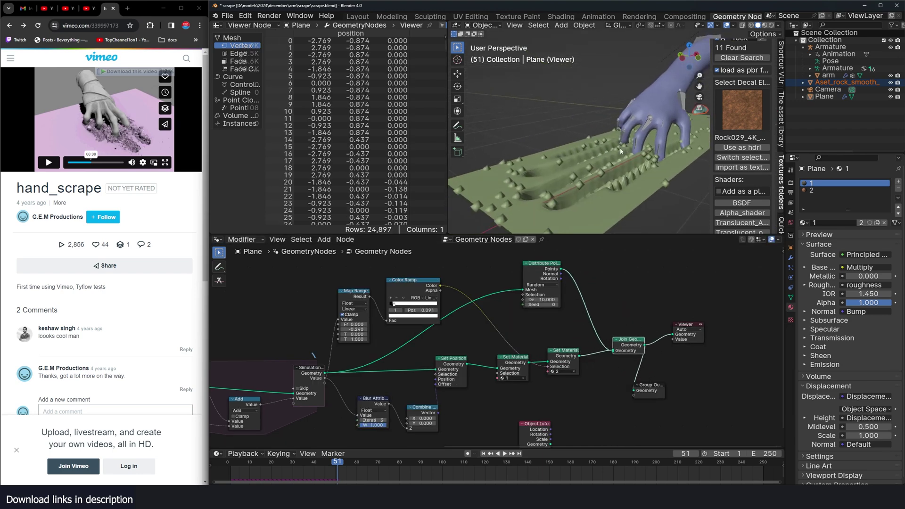
- Preview the Color Ramp mask, disconnect it from the Viewer, and use its Color as the Distribute Points on Faces selection
{"action": "middle_click_drag", "start_coordinate": [449, 302], "coordinate": [480, 313]}
{"action": "left_click", "coordinate": [463, 299], "text": "ctrl+shift"}
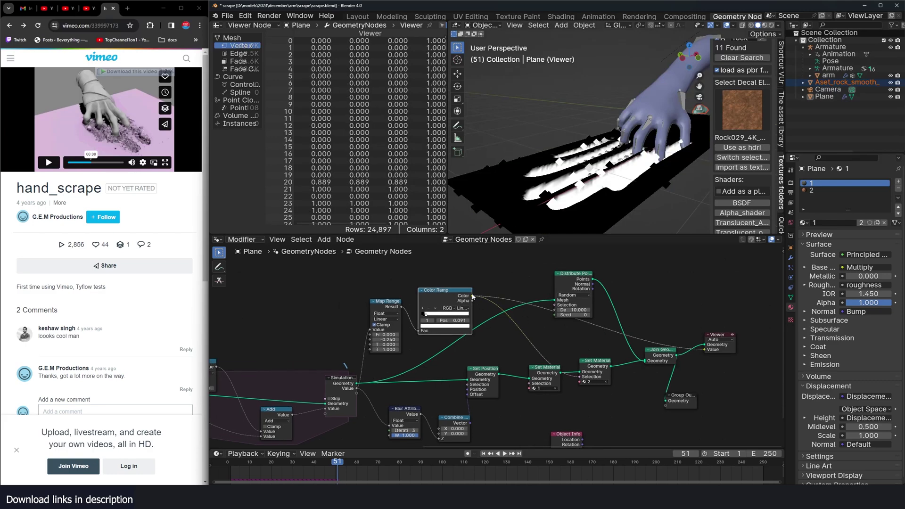
{"action": "middle_click_drag", "start_coordinate": [667, 334], "coordinate": [644, 332]}
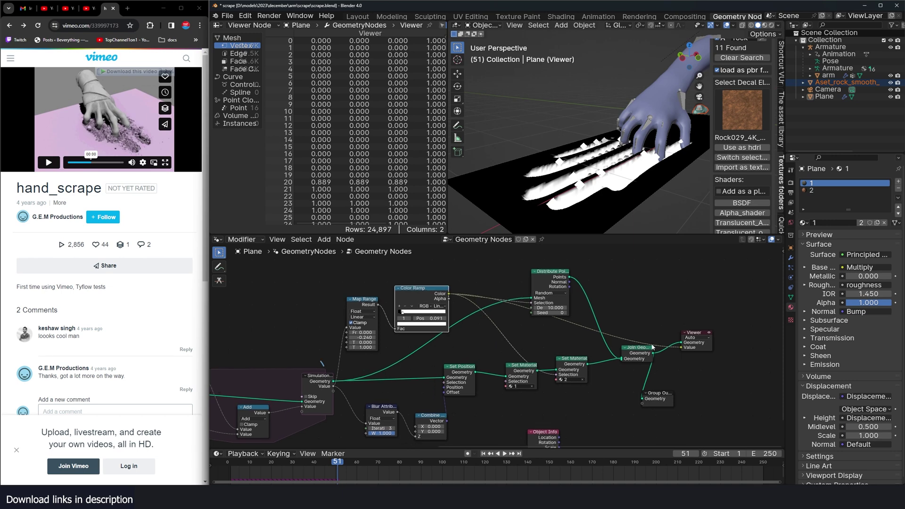
{"action": "left_click_drag", "start_coordinate": [681, 347], "coordinate": [664, 334]}
{"action": "middle_click_drag", "start_coordinate": [596, 160], "coordinate": [612, 170]}
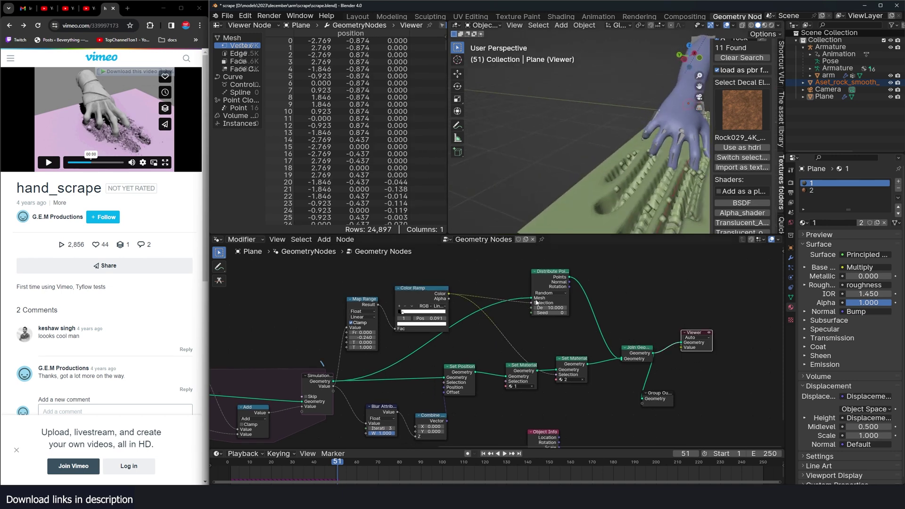
- Set the point distribution density to 51.4 and replay the simulation from the start to check the points in the grooves
{"action": "left_click_drag", "start_coordinate": [554, 310], "coordinate": [573, 309]}
{"action": "key", "text": "shift+Left"}
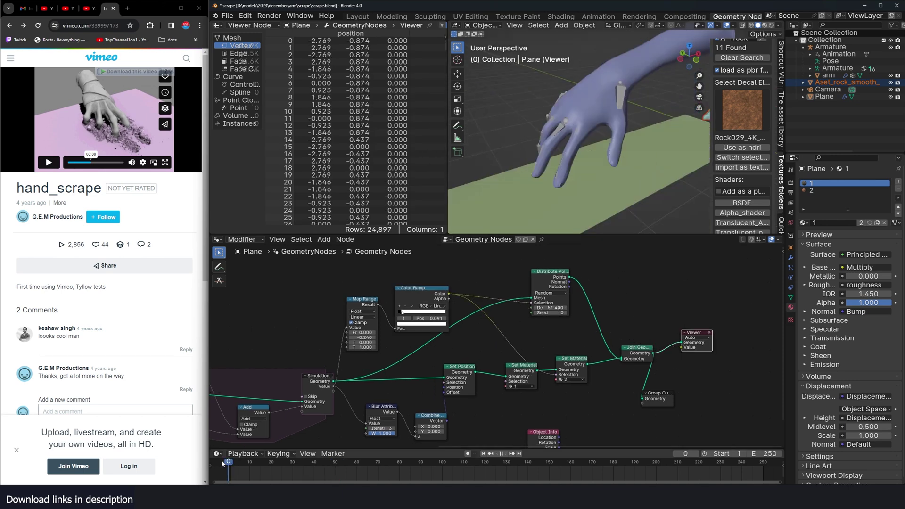
{"action": "key", "text": "space"}
{"action": "scroll", "coordinate": [474, 192], "scroll_direction": "down", "scroll_amount": 4}
{"action": "middle_click_drag", "start_coordinate": [493, 172], "coordinate": [486, 171]}
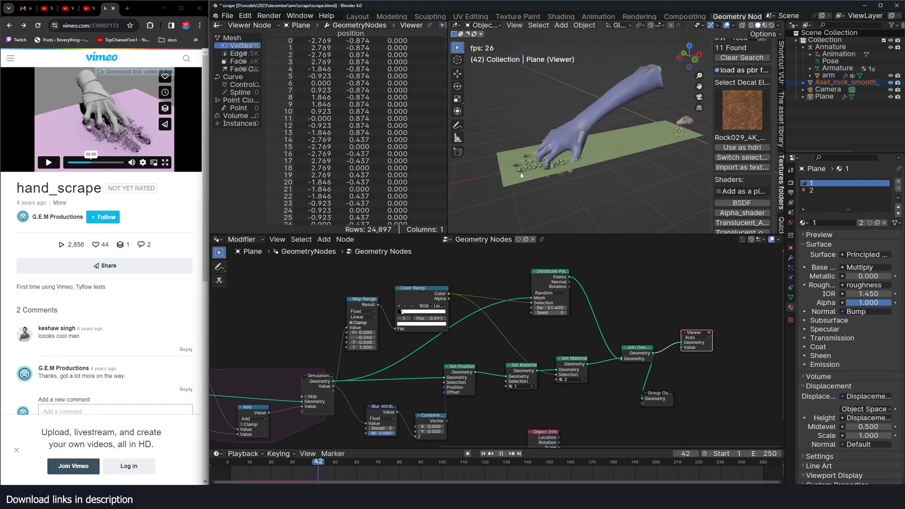
{"action": "key", "text": "space"}
{"action": "scroll", "coordinate": [603, 153], "scroll_direction": "up", "scroll_amount": 5}
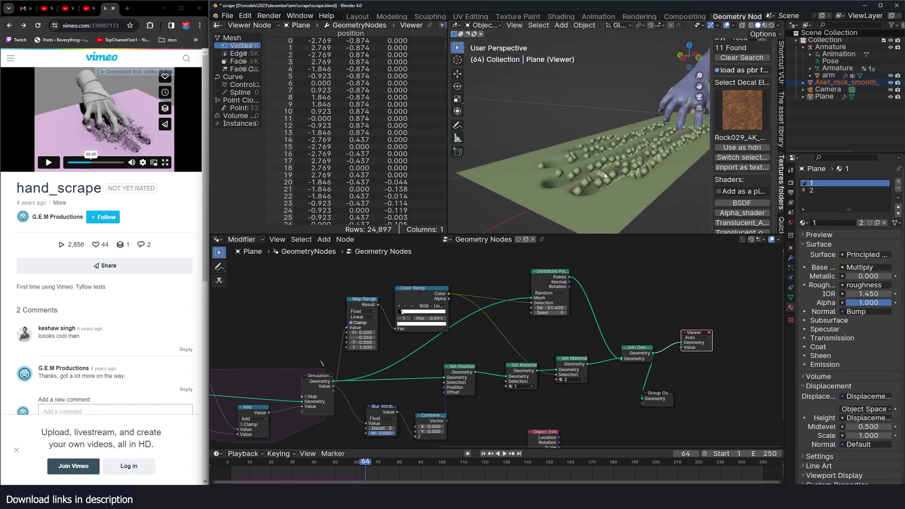
- Insert an Instance on Points node before Join Geometry and use the rock's Object Info geometry as the instance
{"action": "middle_click_drag", "start_coordinate": [645, 312], "coordinate": [533, 287]}
{"action": "key", "text": "shift+a"}
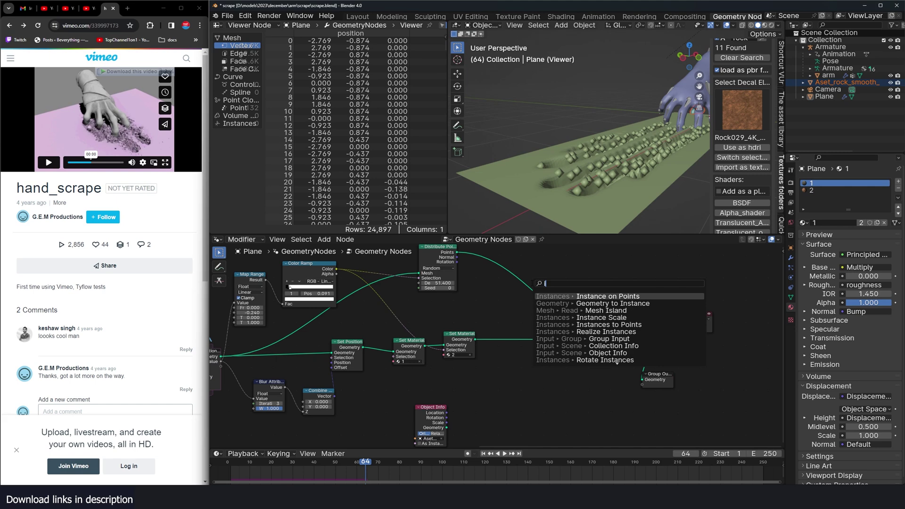
{"action": "left_click", "coordinate": [587, 296]}
{"action": "left_click", "coordinate": [547, 268]}
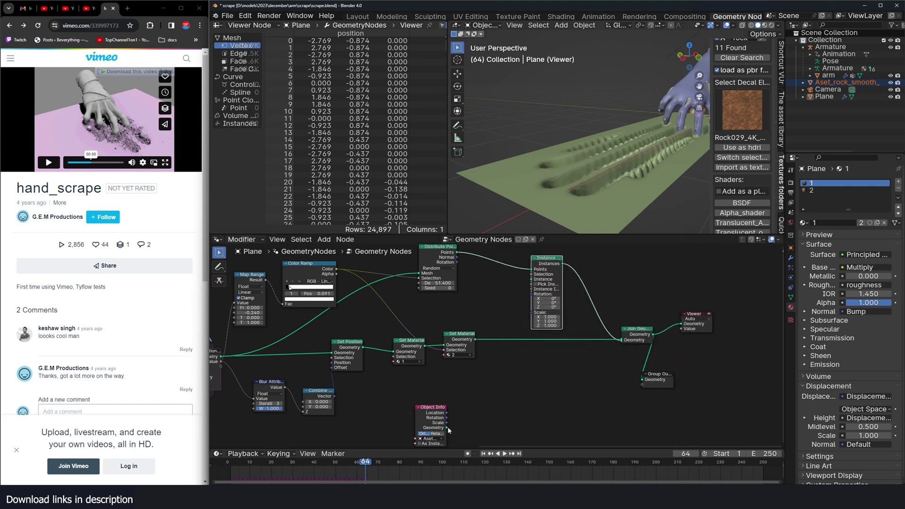
{"action": "left_click_drag", "start_coordinate": [446, 428], "coordinate": [532, 279]}
- Drive the instance rotation with a vector Random Value from -1.560 to 1.500, and the scale with a float copy from 0 to 0.180
{"action": "key", "text": "shift+a"}
{"action": "type", "text": "ra"}
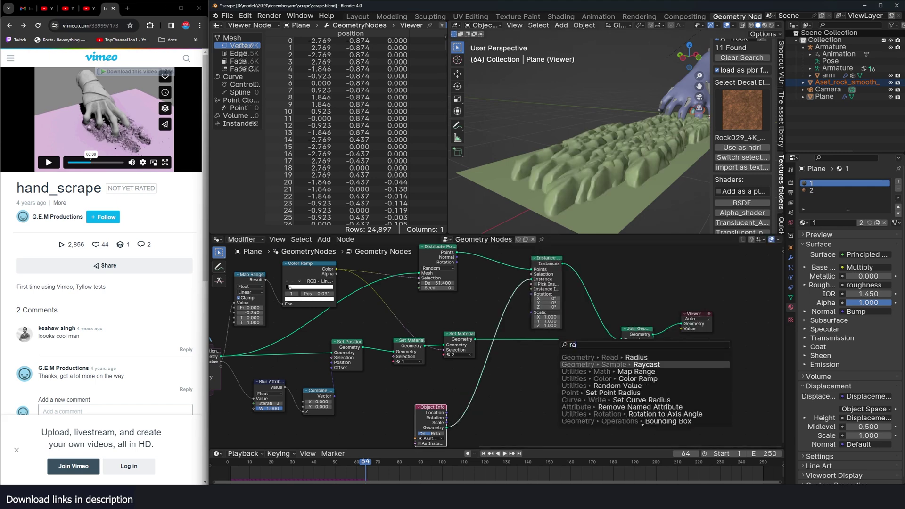
{"action": "left_click_drag", "start_coordinate": [567, 368], "coordinate": [580, 367]}
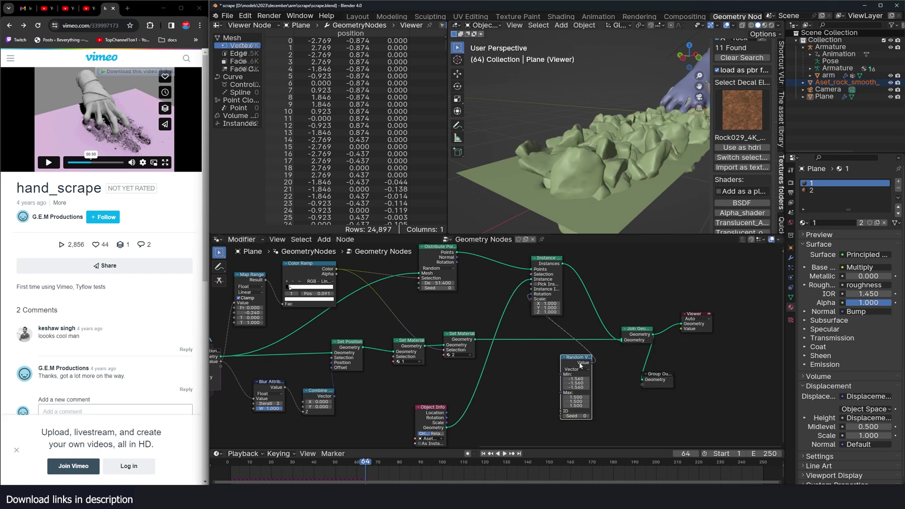
{"action": "key", "text": "shift+d"}
{"action": "left_click", "coordinate": [521, 374]}
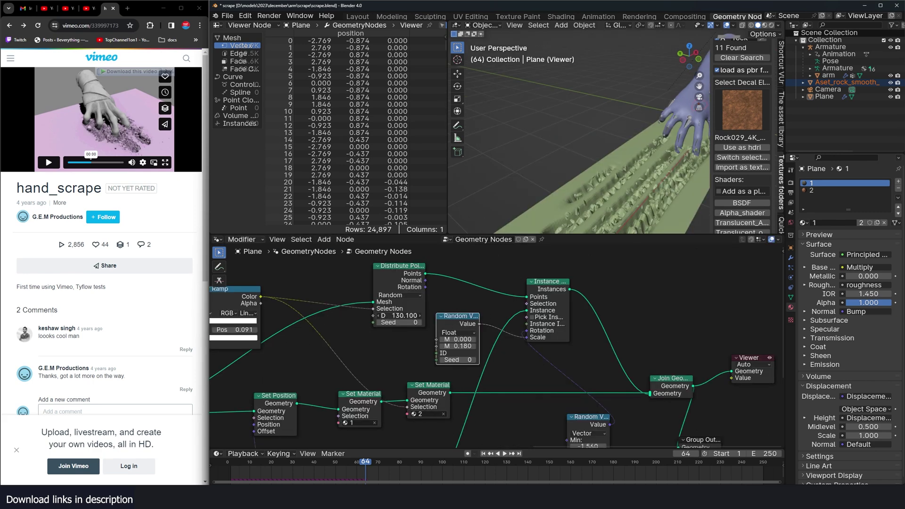
- Set the point density to 210.5 and replay the simulation from the start to check the scattered rocks
{"action": "key", "text": "shift+Left"}
{"action": "key", "text": "space"}
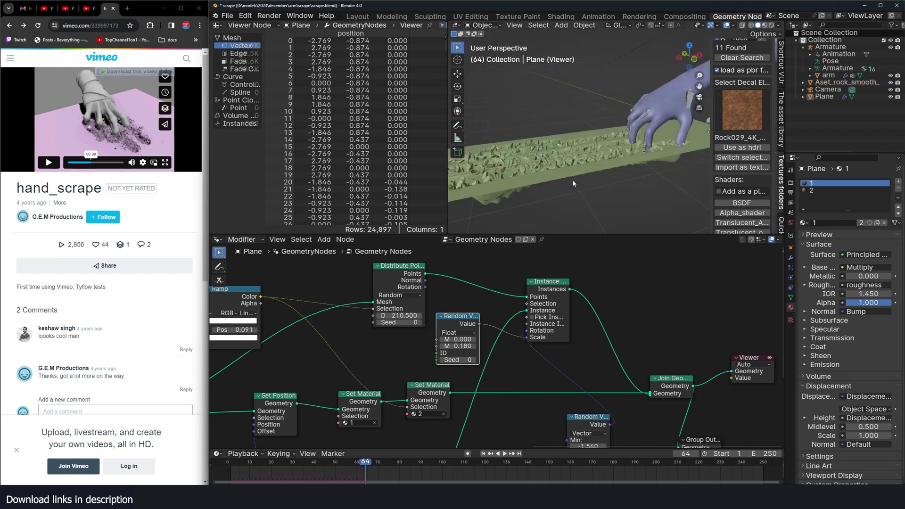
{"action": "middle_click_drag", "start_coordinate": [569, 163], "coordinate": [590, 141]}
{"action": "key", "text": "space"}
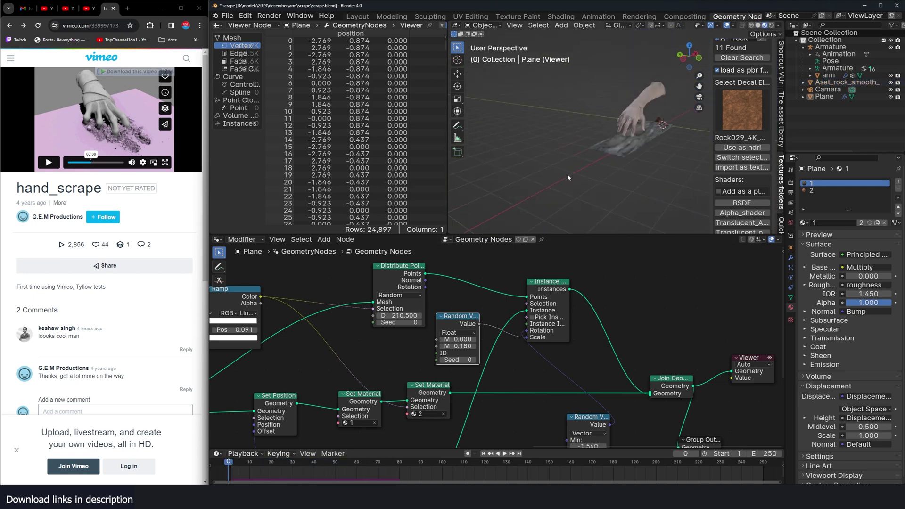
- Switch to solid shading and extrude both long edges of the plane outward in Edit Mode to widen the ground
{"action": "middle_click_drag", "start_coordinate": [567, 174], "coordinate": [620, 162]}
{"action": "left_click", "coordinate": [606, 162]}
{"action": "key", "text": "Tab"}
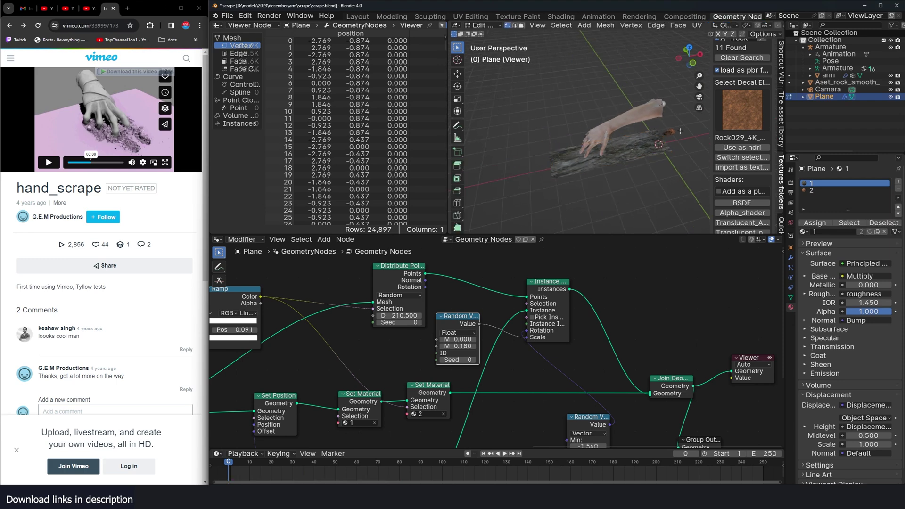
{"action": "left_click", "coordinate": [757, 24]}
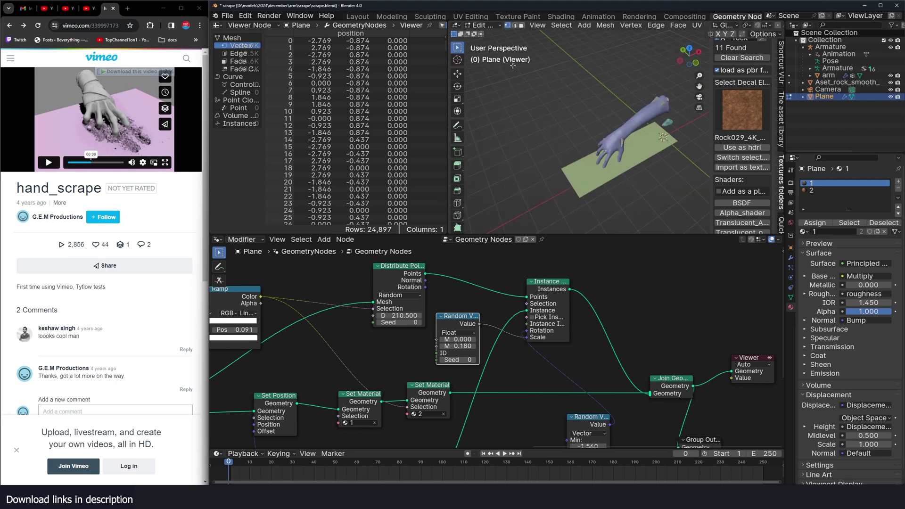
{"action": "left_click", "coordinate": [461, 73]}
{"action": "left_click_drag", "start_coordinate": [633, 152], "coordinate": [634, 152]}
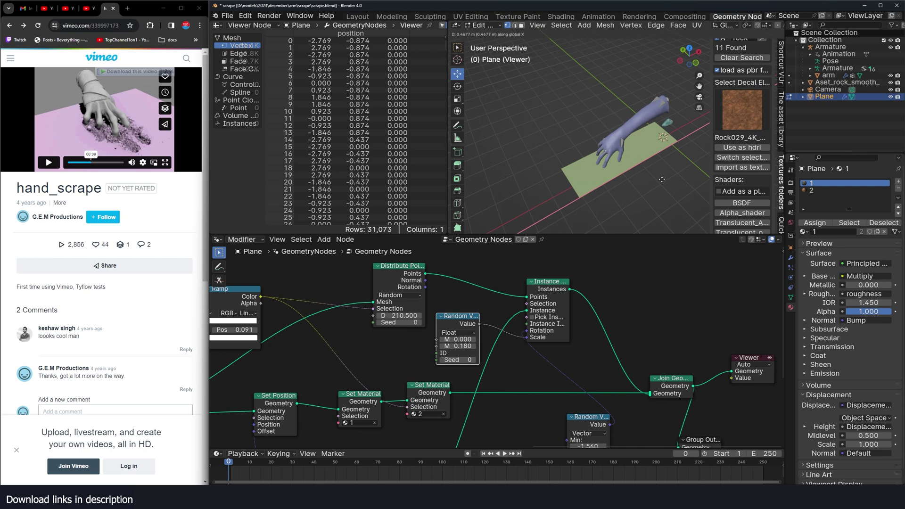
{"action": "left_click", "coordinate": [678, 200]}
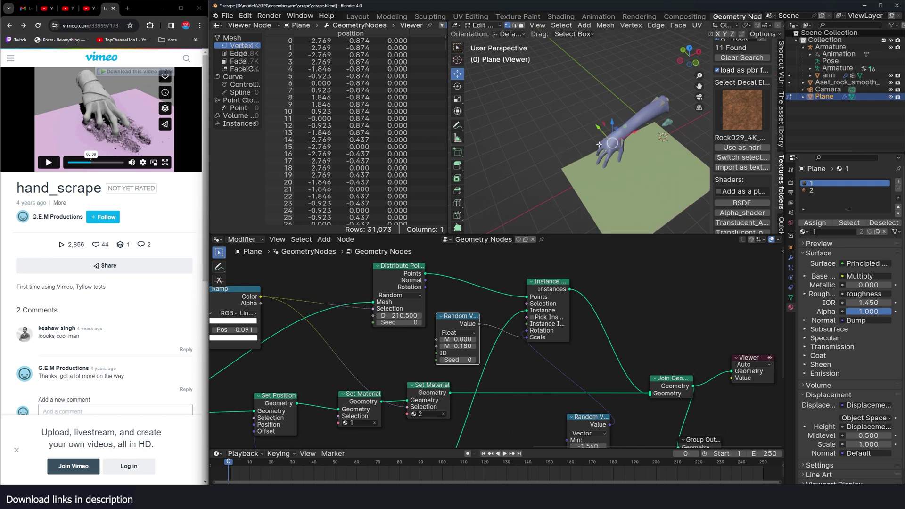
{"action": "key", "text": "e"}
{"action": "left_click", "coordinate": [584, 82]}
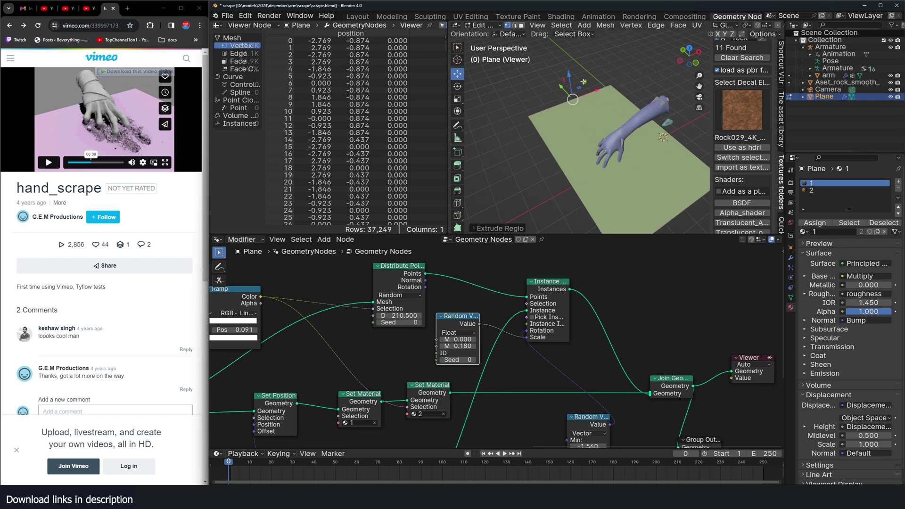
- Unwrap all of the ground plane's faces and return to Object Mode with textured material shading
{"action": "key", "text": "a"}
{"action": "key", "text": "u"}
{"action": "left_click", "coordinate": [620, 114]}
{"action": "key", "text": "Tab"}
{"action": "key", "text": "z"}
- Play the animation and examine the scraped grooves and scattered rocks up close
{"action": "mouse_move", "coordinate": [630, 165]}
{"action": "middle_mouse_down"}
{"action": "mouse_move", "coordinate": [634, 146]}
{"action": "mouse_move", "coordinate": [633, 165]}
{"action": "middle_mouse_up"}
{"action": "scroll", "coordinate": [633, 147], "scroll_direction": "up", "scroll_amount": 3}
{"action": "key", "text": "alt+a"}
{"action": "scroll", "coordinate": [537, 193], "scroll_direction": "down", "scroll_amount": 3}
{"action": "key", "text": "space"}
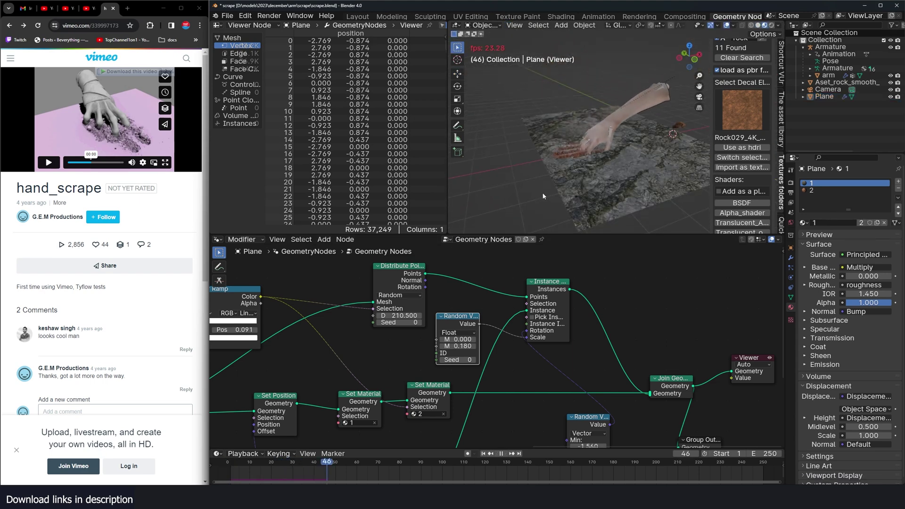
{"action": "middle_click_drag", "start_coordinate": [541, 196], "coordinate": [589, 213]}
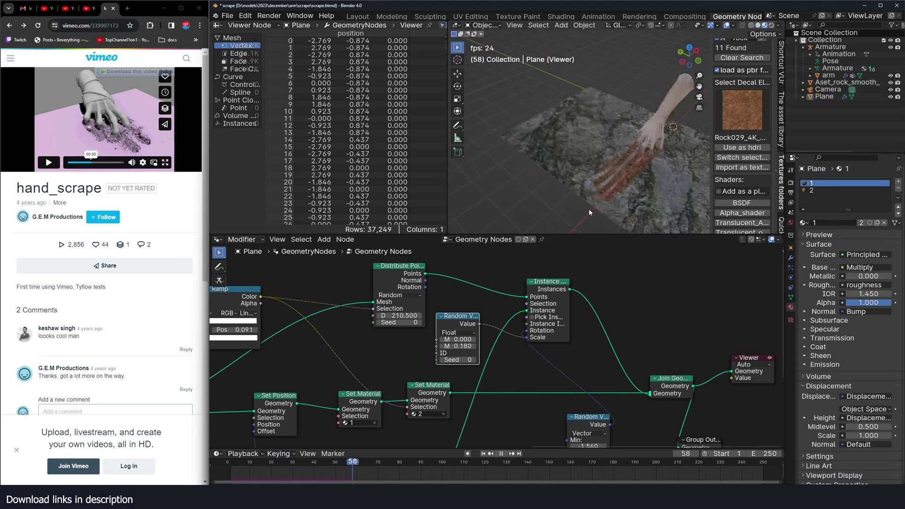
{"action": "scroll", "coordinate": [589, 212], "scroll_direction": "up", "scroll_amount": 6}
{"action": "key", "text": "space"}
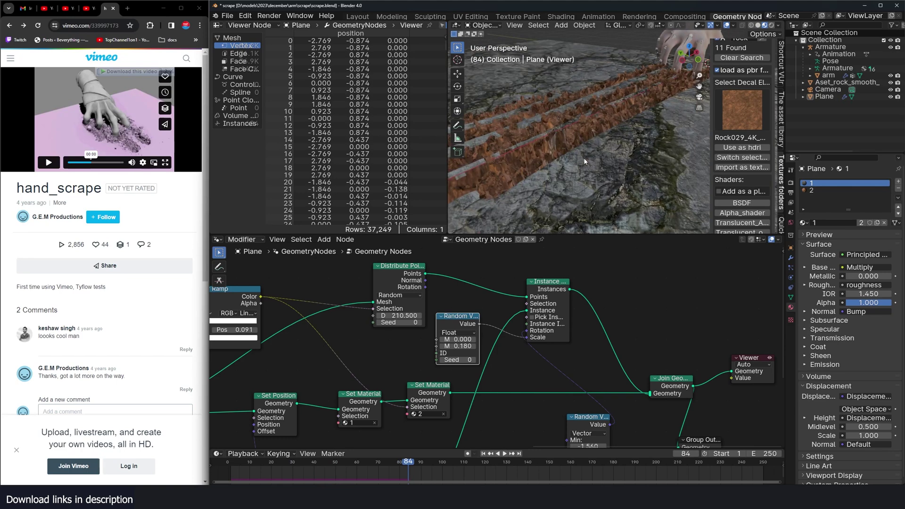
{"action": "middle_click_drag", "start_coordinate": [584, 162], "coordinate": [610, 161]}
{"action": "scroll", "coordinate": [609, 161], "scroll_direction": "down", "scroll_amount": 7}
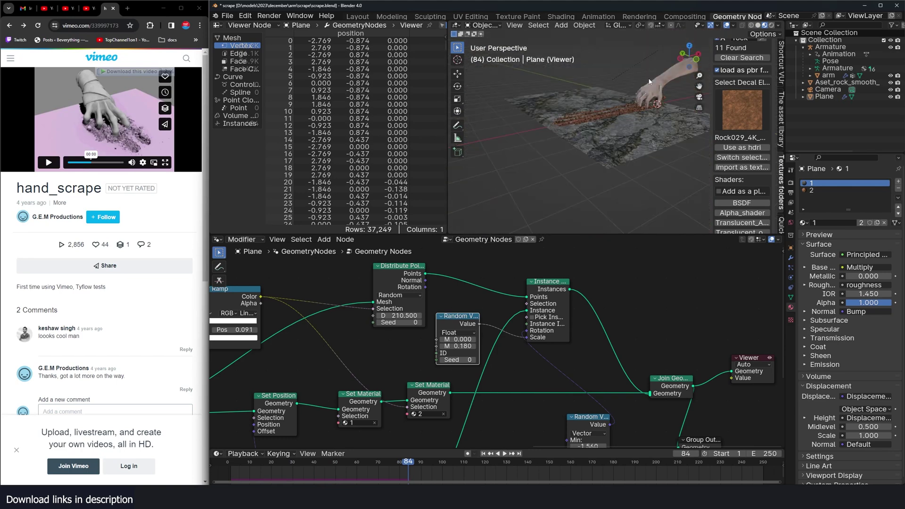
- Rescale the hand's armature and reposition it over the ground, checking the placement by replaying the scrape
{"action": "left_click", "coordinate": [632, 123]}
{"action": "left_click", "coordinate": [632, 120]}
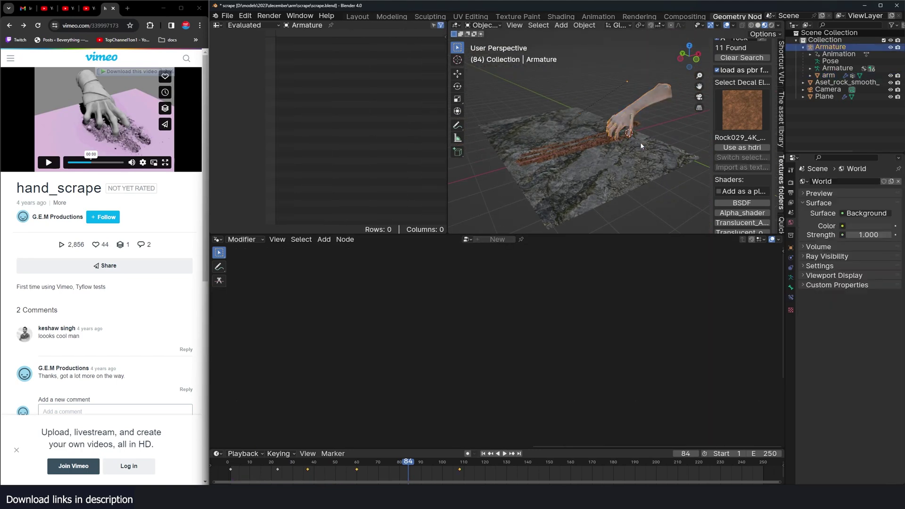
{"action": "key", "text": "s"}
{"action": "left_click", "coordinate": [668, 188]}
{"action": "key", "text": "g"}
{"action": "left_click", "coordinate": [672, 151]}
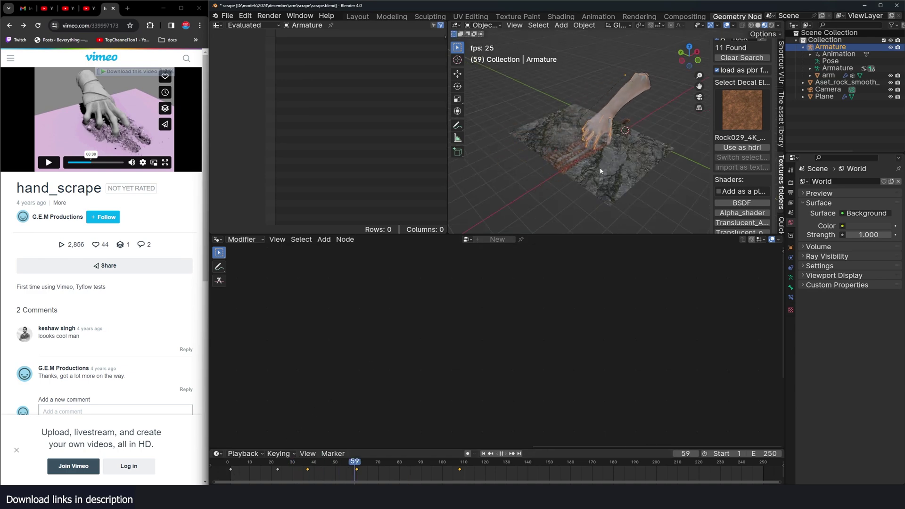
{"action": "key", "text": "space"}
- Examine the grooves under the fingers and compare them with the rock debris in the arm.blend Blender window
{"action": "middle_click_drag", "start_coordinate": [601, 170], "coordinate": [612, 170]}
{"action": "scroll", "coordinate": [612, 173], "scroll_direction": "up", "scroll_amount": 5}
{"action": "left_click", "coordinate": [589, 134]}
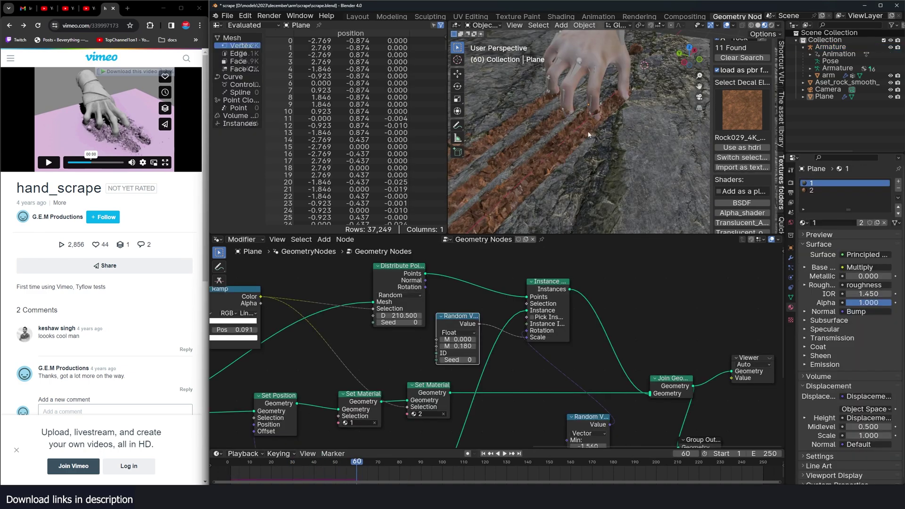
{"action": "left_click", "coordinate": [579, 92]}
{"action": "scroll", "coordinate": [579, 93], "scroll_direction": "down", "scroll_amount": 2}
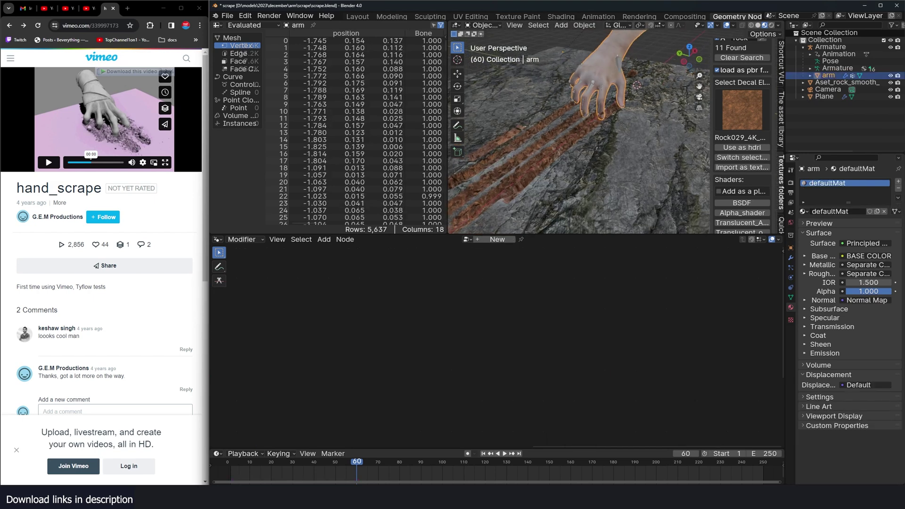
{"action": "mouse_move", "coordinate": [371, 497]}
{"action": "left_click", "coordinate": [375, 476]}
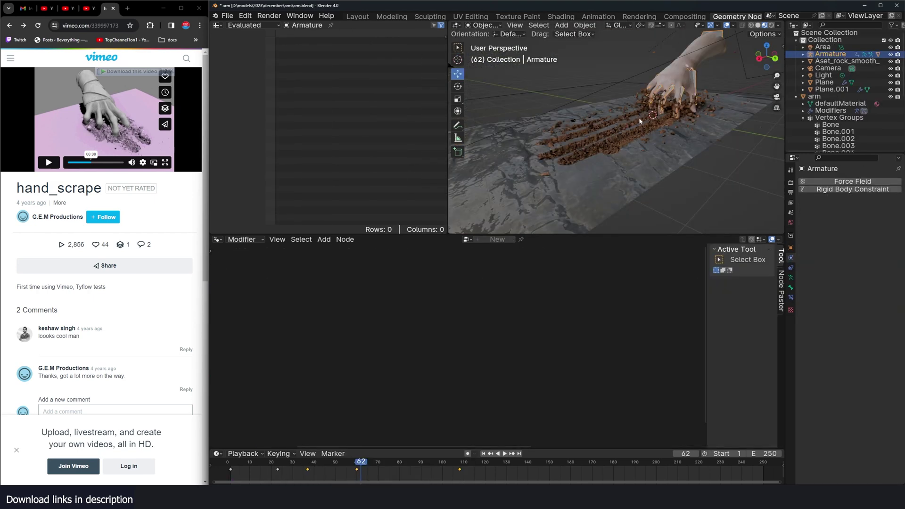
{"action": "scroll", "coordinate": [641, 121], "scroll_direction": "up", "scroll_amount": 5}
{"action": "left_click", "coordinate": [667, 108]}
{"action": "left_click", "coordinate": [864, 5]}
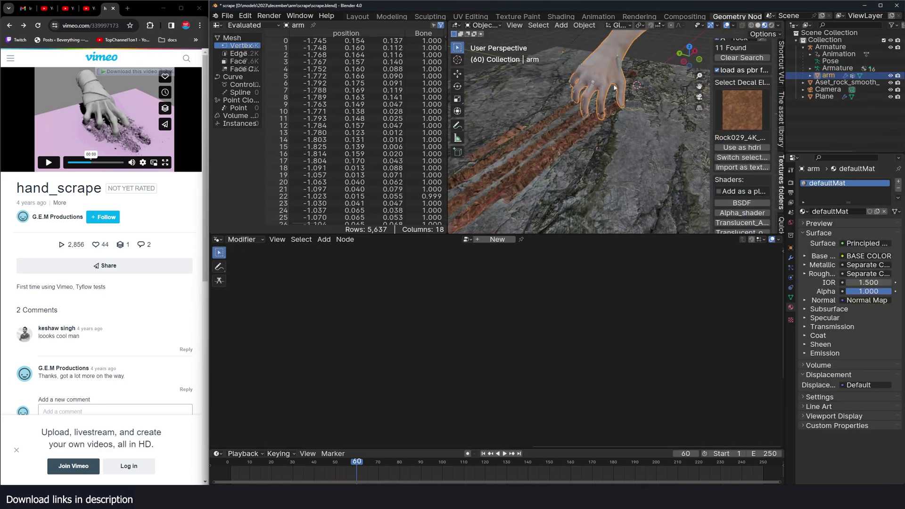
- Switch to solid shading and open the arm mesh in Edit Mode with nothing selected
{"action": "scroll", "coordinate": [630, 97], "scroll_direction": "up", "scroll_amount": 2}
{"action": "middle_click_drag", "start_coordinate": [614, 88], "coordinate": [627, 100]}
{"action": "key", "text": "z"}
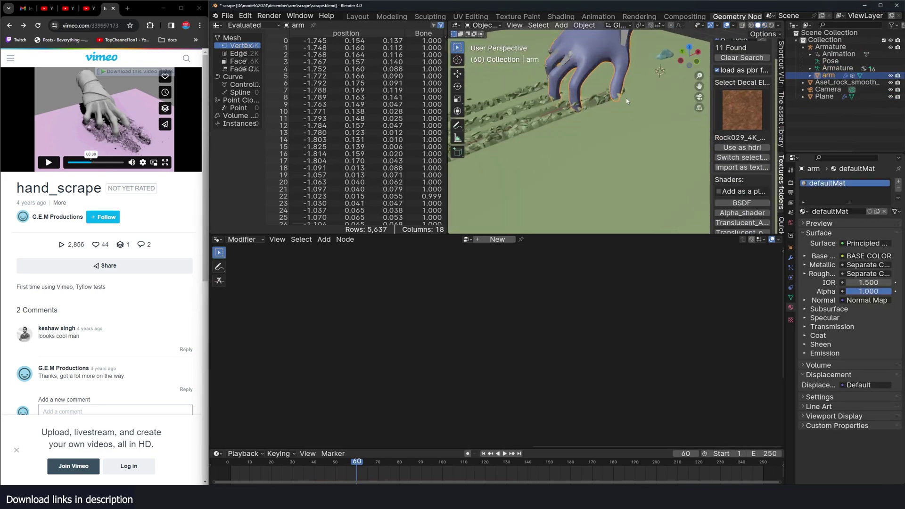
{"action": "key", "text": "KP_Divide"}
{"action": "key", "text": "KP_Divide"}
{"action": "middle_click_drag", "start_coordinate": [608, 88], "coordinate": [629, 142], "text": "shift"}
{"action": "key", "text": "Tab"}
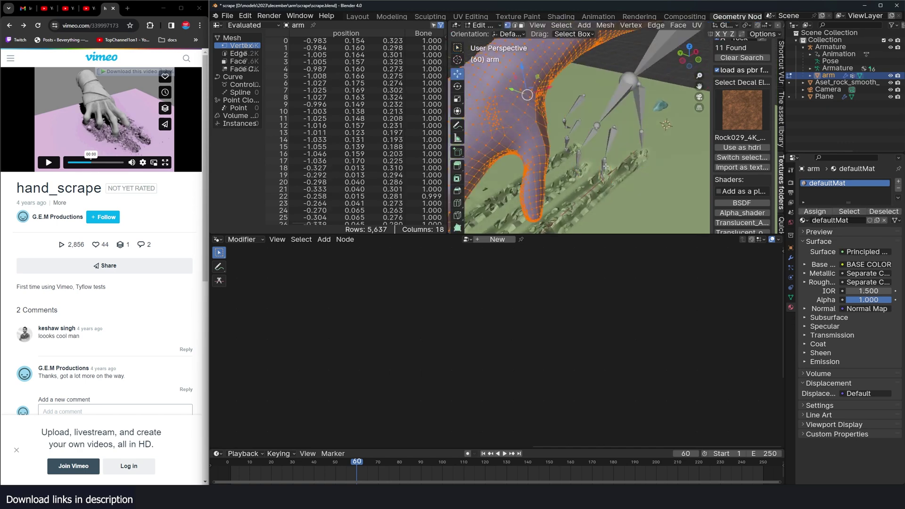
{"action": "scroll", "coordinate": [541, 168], "scroll_direction": "down", "scroll_amount": 4}
{"action": "key", "text": "alt+a"}
- Select bands of faces across the fingers and assign them to a new vertex group named rk
{"action": "middle_click_drag", "start_coordinate": [551, 176], "coordinate": [592, 167]}
{"action": "scroll", "coordinate": [592, 181], "scroll_direction": "up", "scroll_amount": 3}
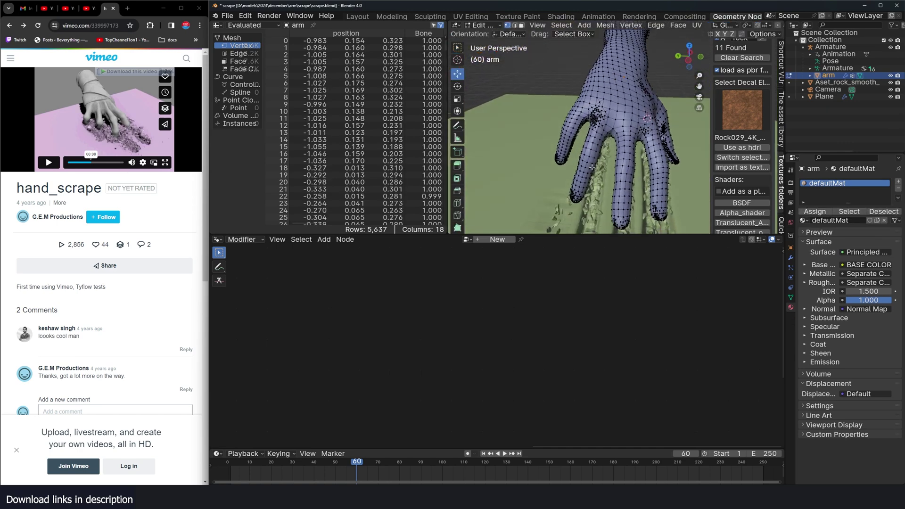
{"action": "key", "text": "3"}
{"action": "left_click_drag", "start_coordinate": [587, 163], "coordinate": [661, 189]}
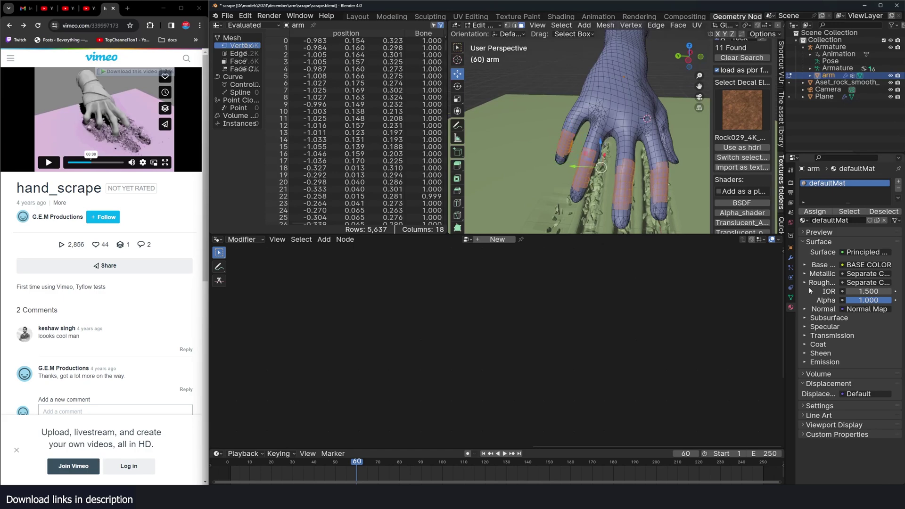
{"action": "left_click", "coordinate": [792, 297]}
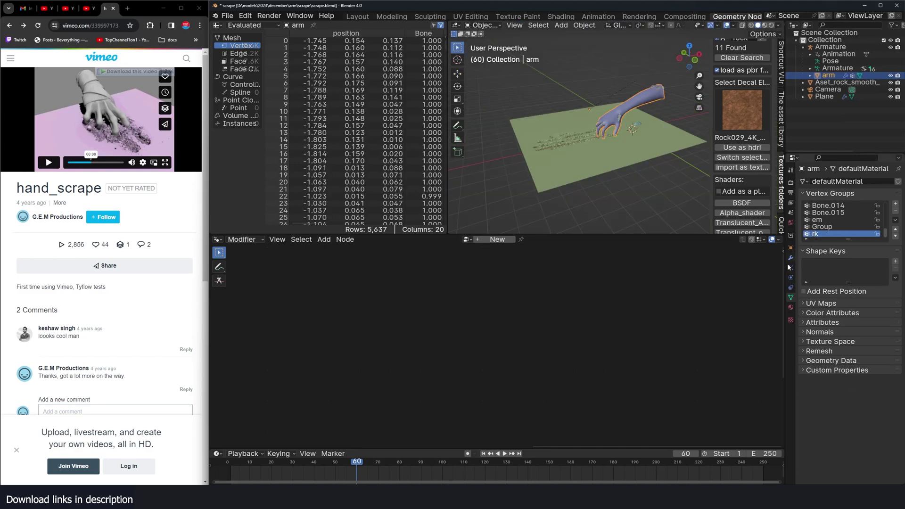
- Add an emitter particle system to the arm with rk as its density vertex group, and preview the emission from the start
{"action": "left_click", "coordinate": [791, 267]}
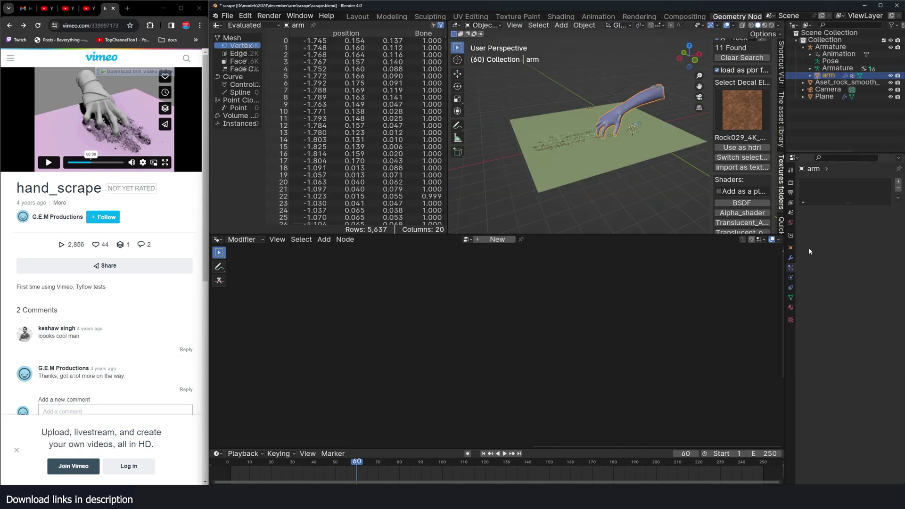
{"action": "left_click", "coordinate": [898, 182]}
{"action": "left_click", "coordinate": [830, 391]}
{"action": "left_click", "coordinate": [862, 401]}
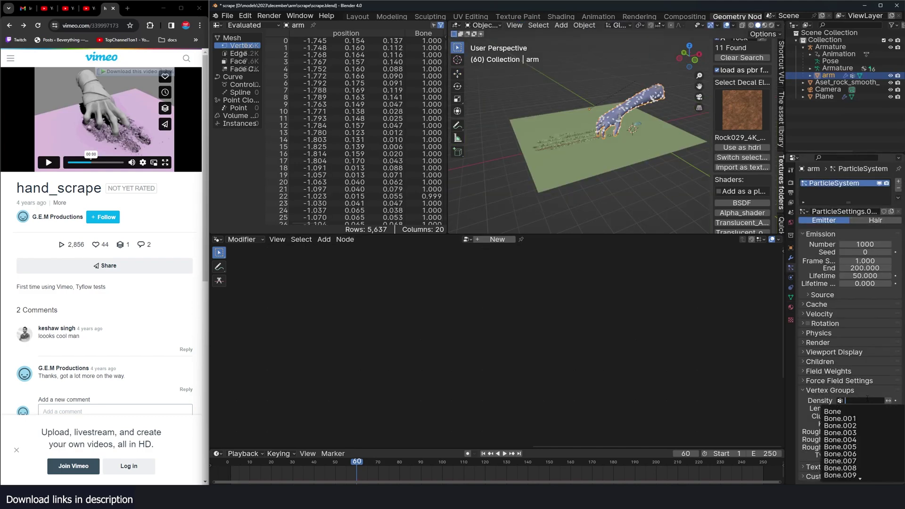
{"action": "type", "text": "rk"}
{"action": "left_click", "coordinate": [859, 411]}
{"action": "scroll", "coordinate": [579, 136], "scroll_direction": "up", "scroll_amount": 4}
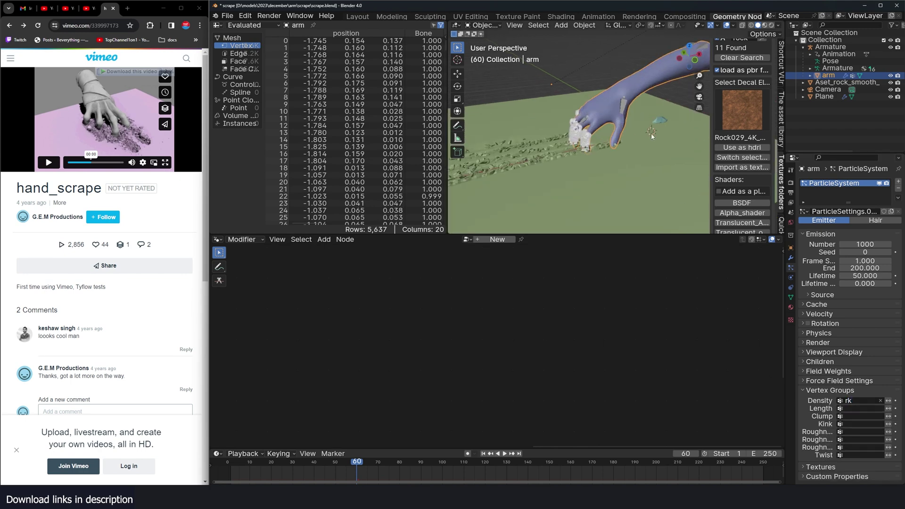
{"action": "left_click", "coordinate": [229, 480]}
{"action": "key", "text": "space"}
{"action": "scroll", "coordinate": [545, 169], "scroll_direction": "down", "scroll_amount": 3}
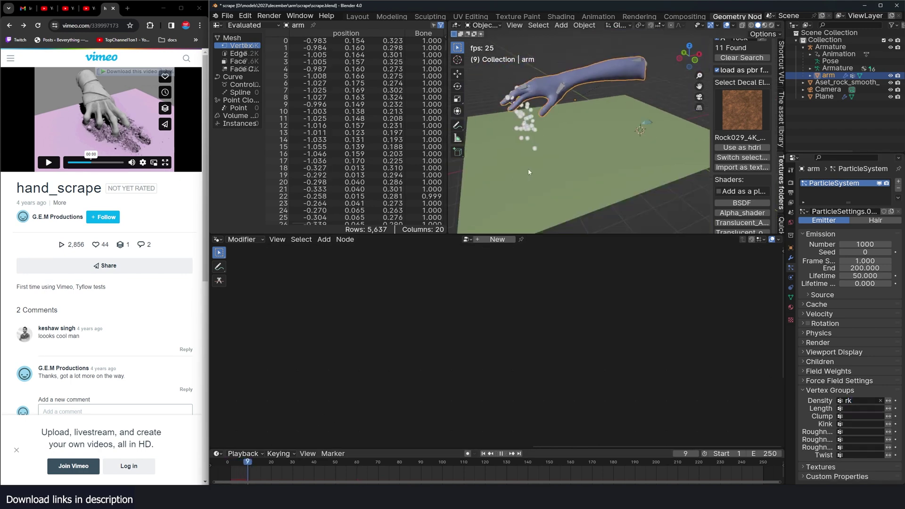
{"action": "key", "text": "Escape"}
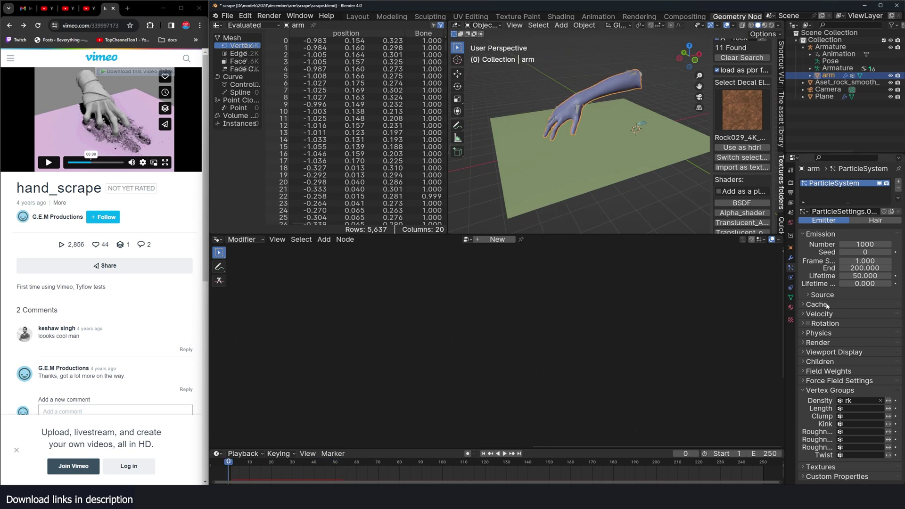
- Render the particles as an object, using the Aset_rock_smooth rock as the instance, and replay the animation
{"action": "left_click", "coordinate": [818, 343]}
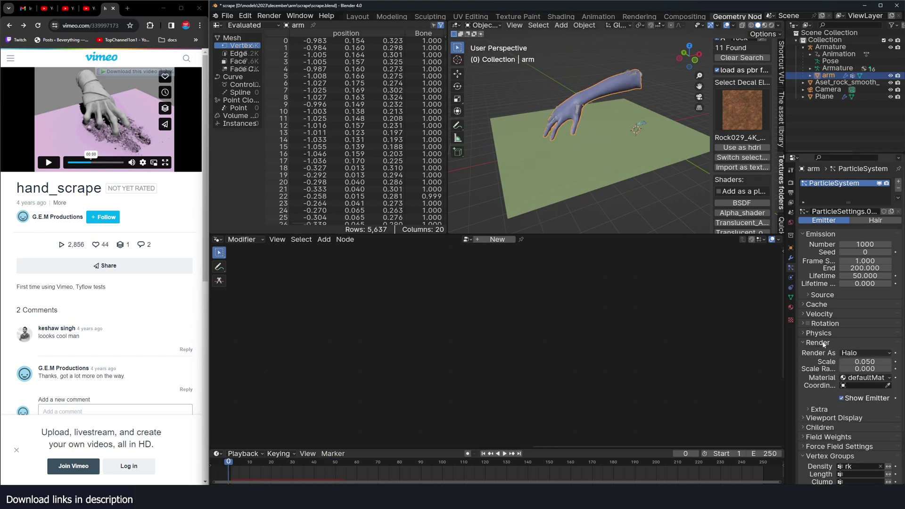
{"action": "left_click", "coordinate": [865, 354]}
{"action": "left_click", "coordinate": [859, 391]}
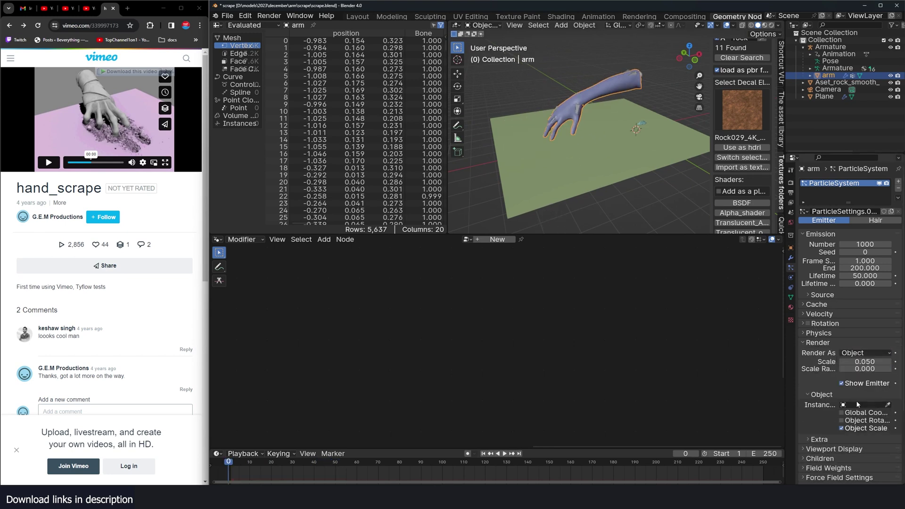
{"action": "left_click", "coordinate": [858, 404]}
{"action": "left_click", "coordinate": [862, 429]}
{"action": "scroll", "coordinate": [849, 377], "scroll_direction": "down", "scroll_amount": 2}
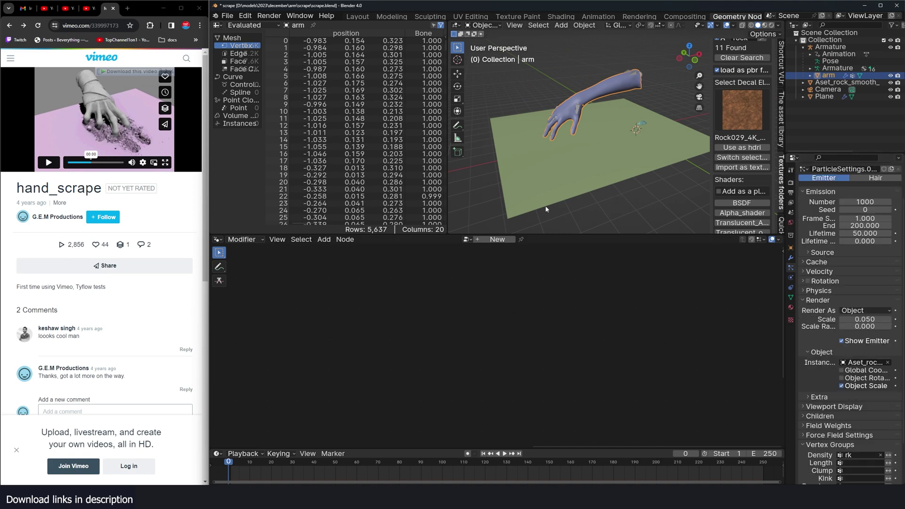
{"action": "key", "text": "space"}
{"action": "scroll", "coordinate": [590, 151], "scroll_direction": "up", "scroll_amount": 2}
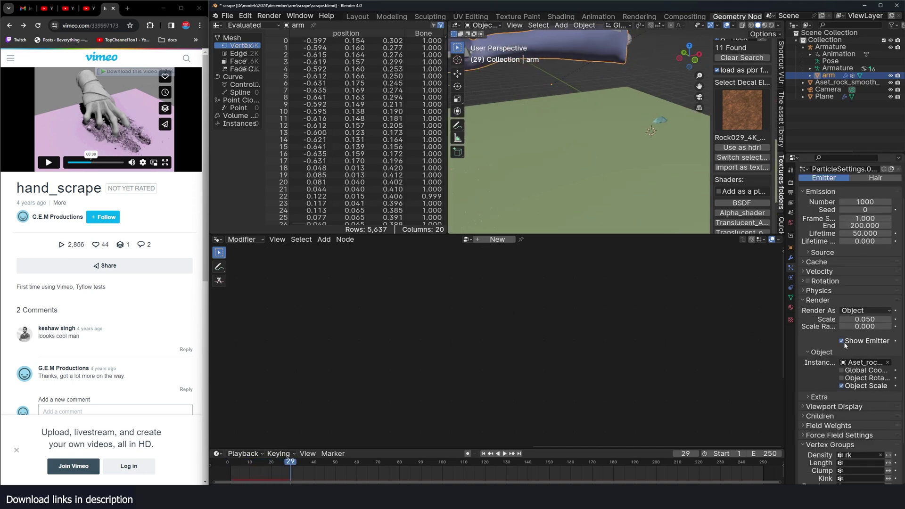
- Set both the particle render scale and the scale randomness to 1
{"action": "double_click", "coordinate": [863, 319]}
{"action": "type", "text": "1"}
{"action": "key", "text": "Return"}
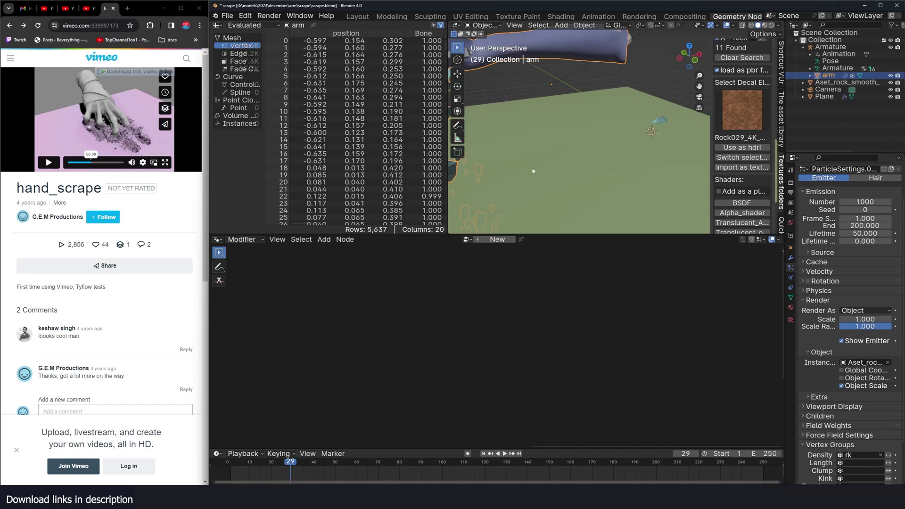
{"action": "scroll", "coordinate": [533, 170], "scroll_direction": "down", "scroll_amount": 4}
- Enable dynamic particle rotation with orientation randomness 1, phase 1, phase randomness 2 and Velocity-axis angular velocity, and preview it
{"action": "left_click", "coordinate": [808, 281]}
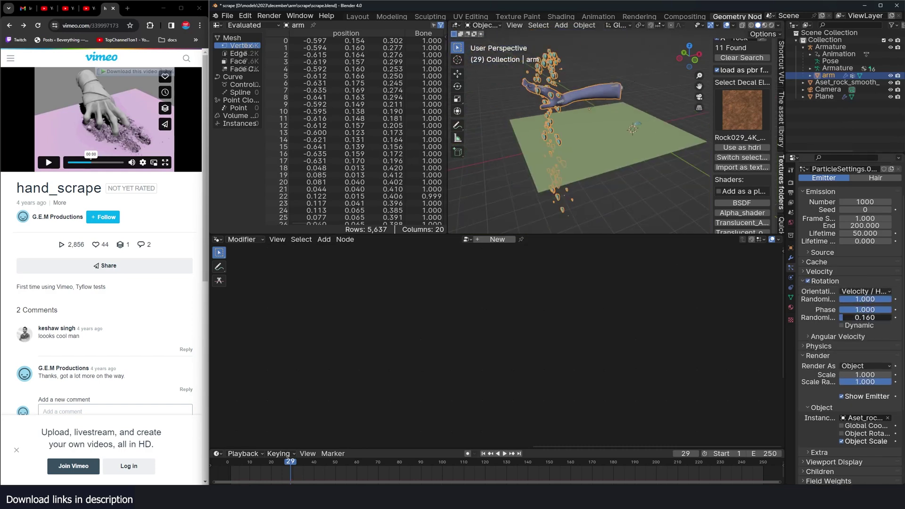
{"action": "left_click", "coordinate": [842, 336]}
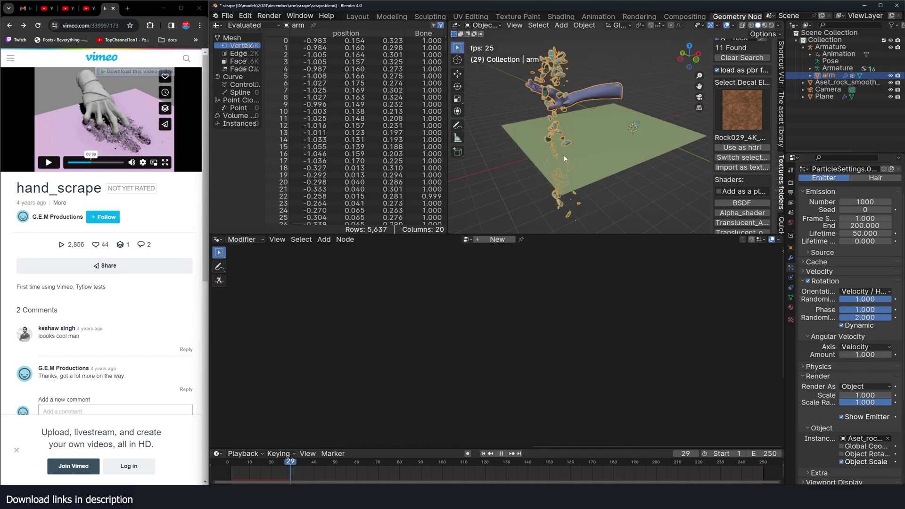
{"action": "left_click", "coordinate": [558, 203]}
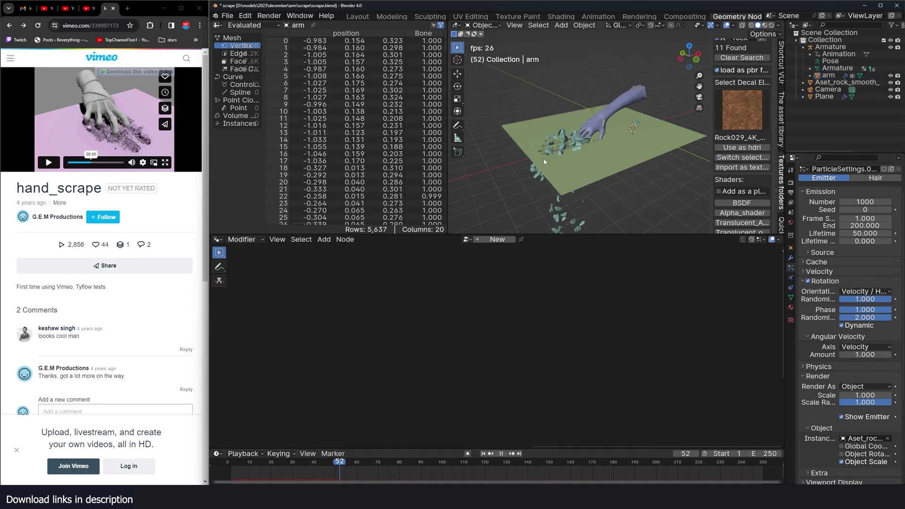
{"action": "scroll", "coordinate": [547, 161], "scroll_direction": "up", "scroll_amount": 3}
{"action": "key", "text": "Escape"}
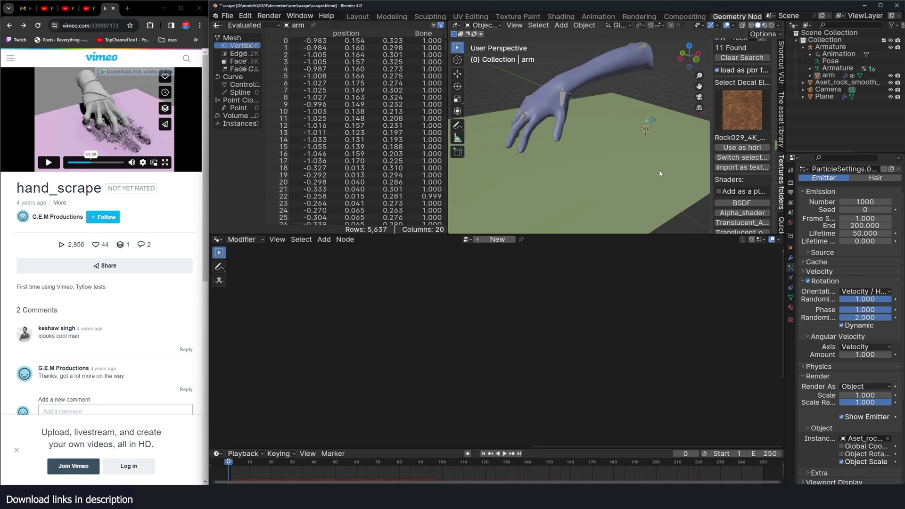
- Add Collision physics to the ground plane and play the simulation to check how the rocks land
{"action": "left_click", "coordinate": [660, 170]}
{"action": "left_click", "coordinate": [791, 279]}
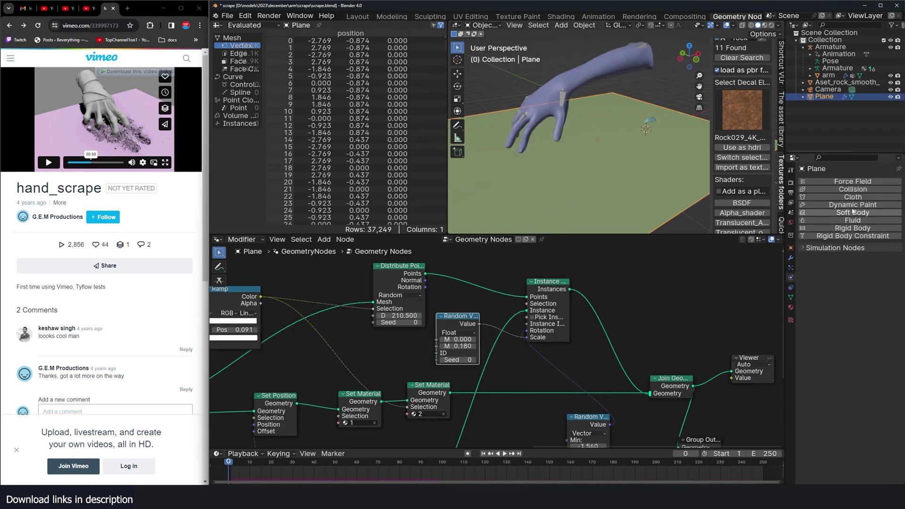
{"action": "left_click", "coordinate": [854, 189]}
{"action": "key", "text": "space"}
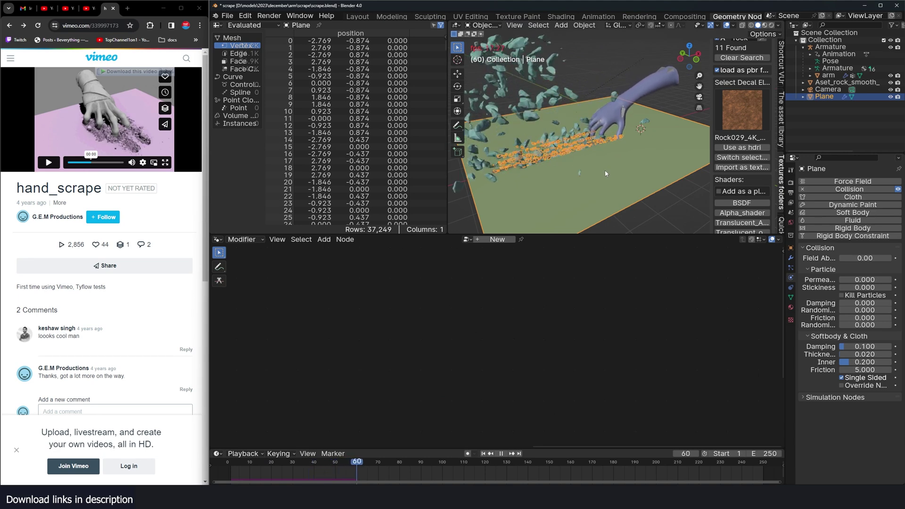
{"action": "key", "text": "Escape"}
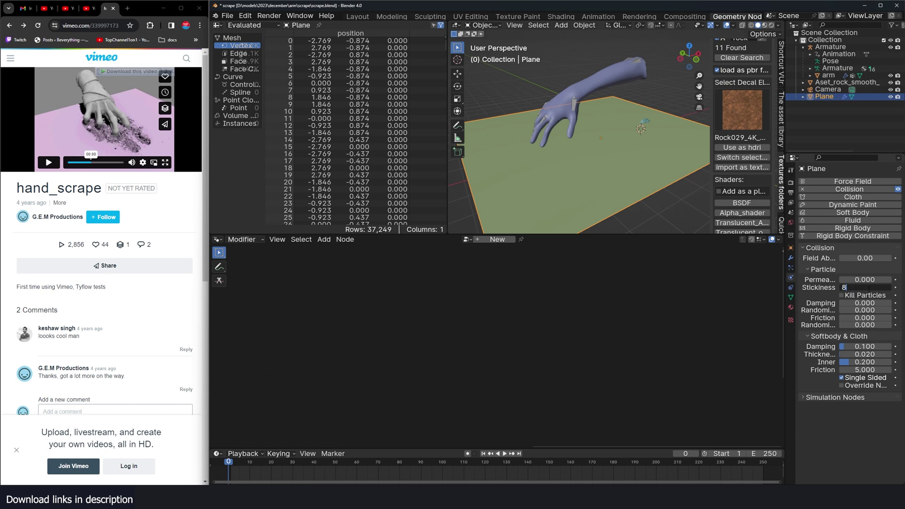
- Set the plane's particle collision stickiness to 8 and replay the simulation
{"action": "left_click", "coordinate": [869, 288]}
{"action": "type", "text": "8"}
{"action": "key", "text": "Return"}
{"action": "key", "text": "space"}
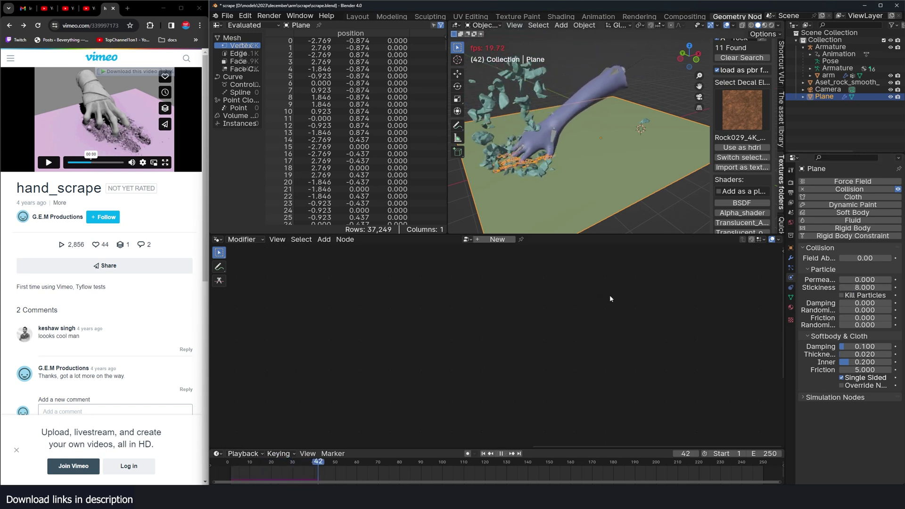
- Set the plane's particle collision damping to 0.380 with randomness 0.433, and friction to 0.867 with randomness 1.000, and replay
{"action": "key", "text": "Escape"}
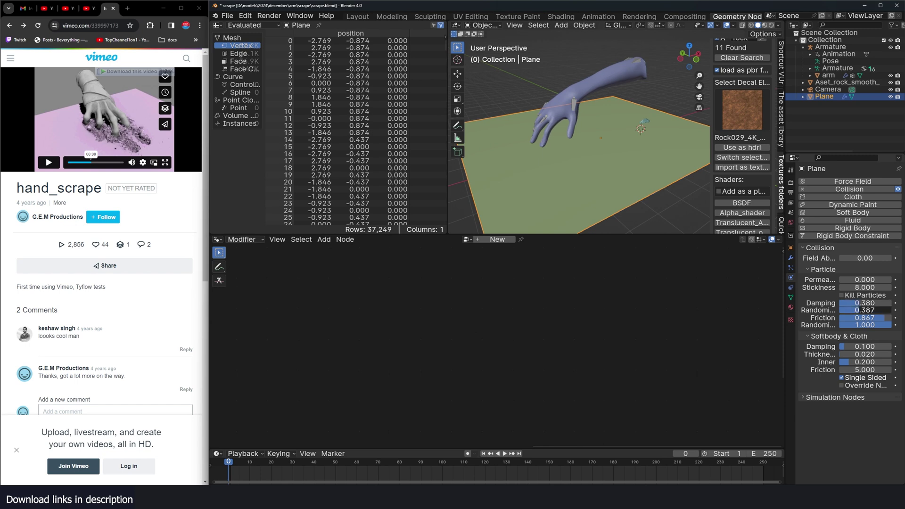
{"action": "key", "text": "space"}
{"action": "scroll", "coordinate": [585, 160], "scroll_direction": "down", "scroll_amount": 3}
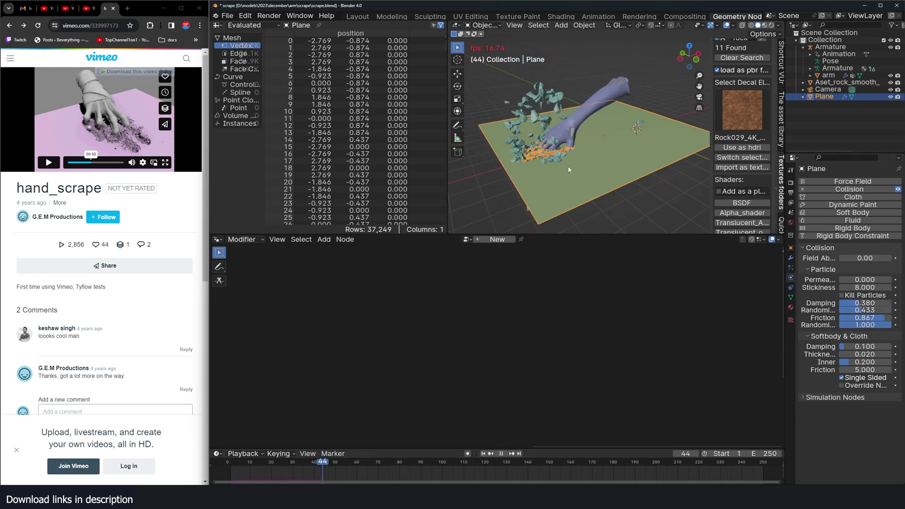
- Go to frame 37, where the fingers meet the ground, and set the arm particle system's emission frame start to 37
{"action": "middle_click_drag", "start_coordinate": [584, 160], "coordinate": [573, 177]}
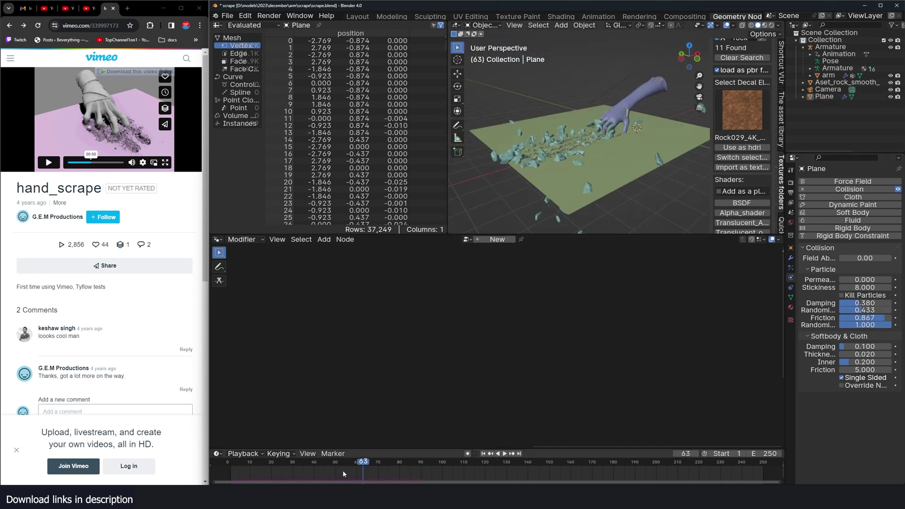
{"action": "left_click_drag", "start_coordinate": [343, 472], "coordinate": [307, 469]}
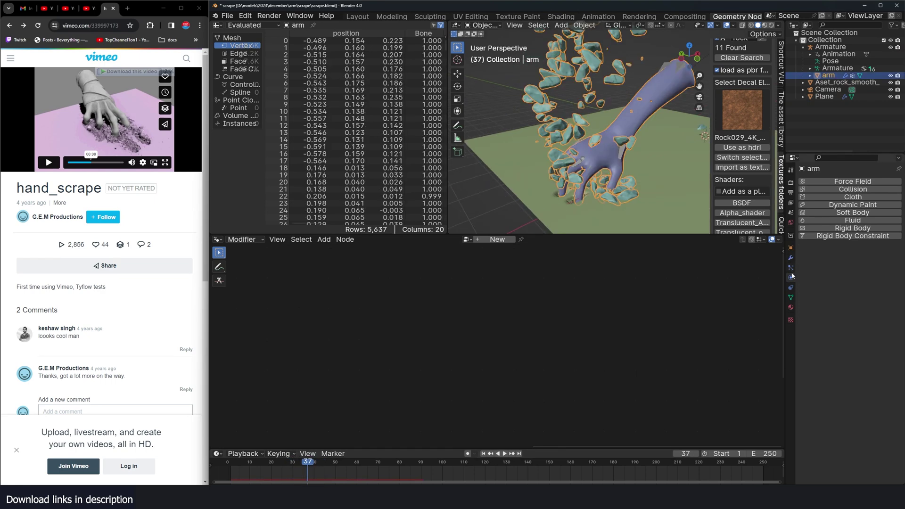
{"action": "left_click", "coordinate": [792, 268]}
{"action": "left_click", "coordinate": [871, 261]}
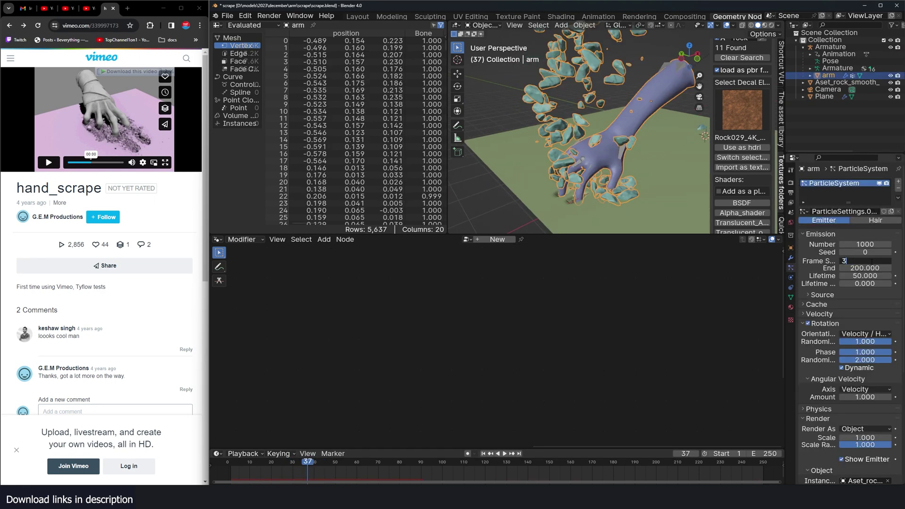
{"action": "key", "text": "Return"}
- Play the simulation through the scrape and set the arm particle system's emission end to frame 92
{"action": "key", "text": "space"}
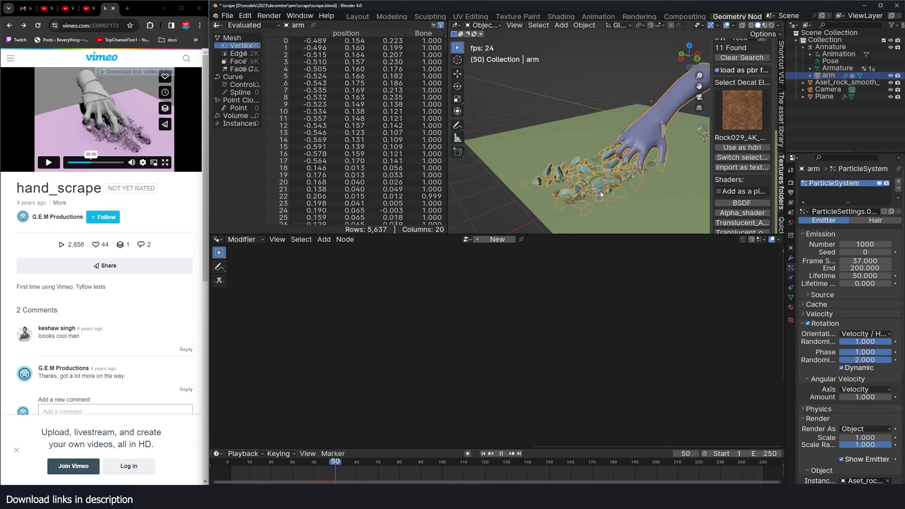
{"action": "scroll", "coordinate": [590, 197], "scroll_direction": "down", "scroll_amount": 2}
{"action": "middle_click_drag", "start_coordinate": [590, 197], "coordinate": [550, 183]}
{"action": "key", "text": "space"}
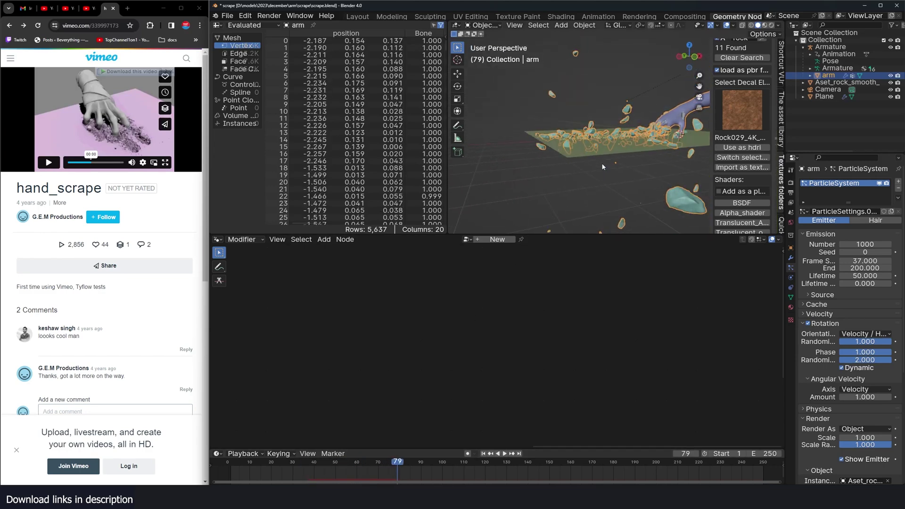
{"action": "left_click", "coordinate": [860, 267]}
{"action": "type", "text": "92"}
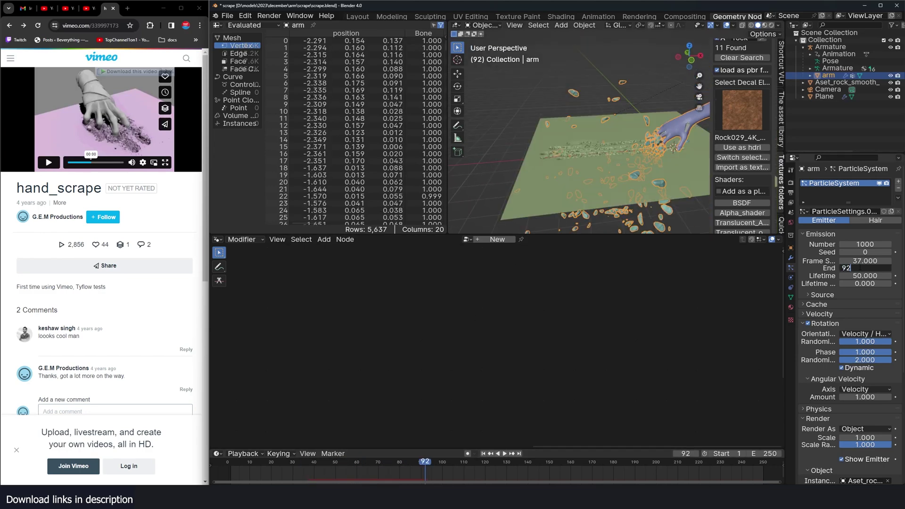
{"action": "key", "text": "Return"}
- Expand the particle velocity settings and replay the simulation with the arm deselected to check the emission timing
{"action": "left_click", "coordinate": [820, 314]}
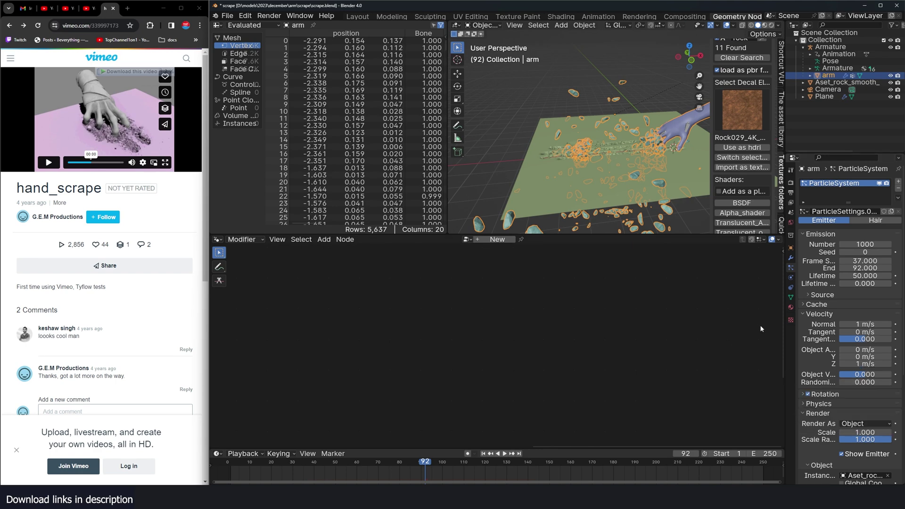
{"action": "left_click", "coordinate": [640, 218]}
{"action": "left_click", "coordinate": [270, 463]}
{"action": "key", "text": "space"}
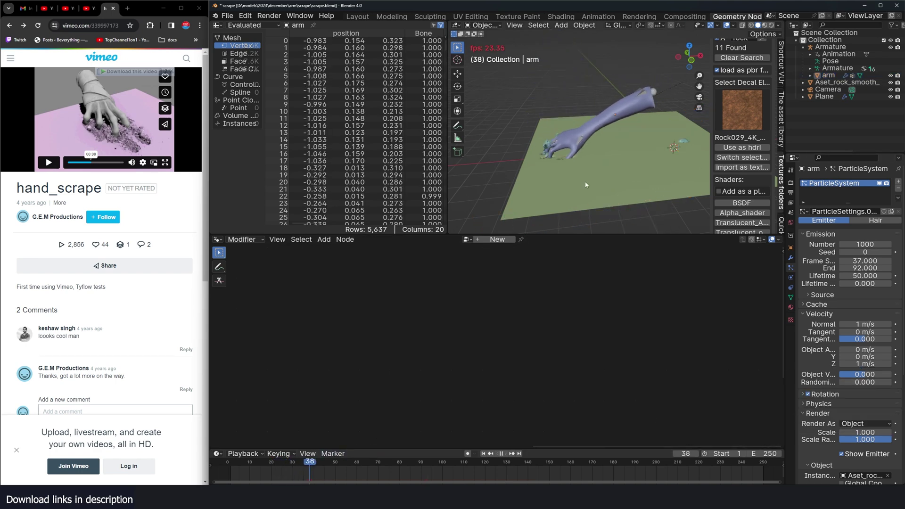
{"action": "key", "text": "space"}
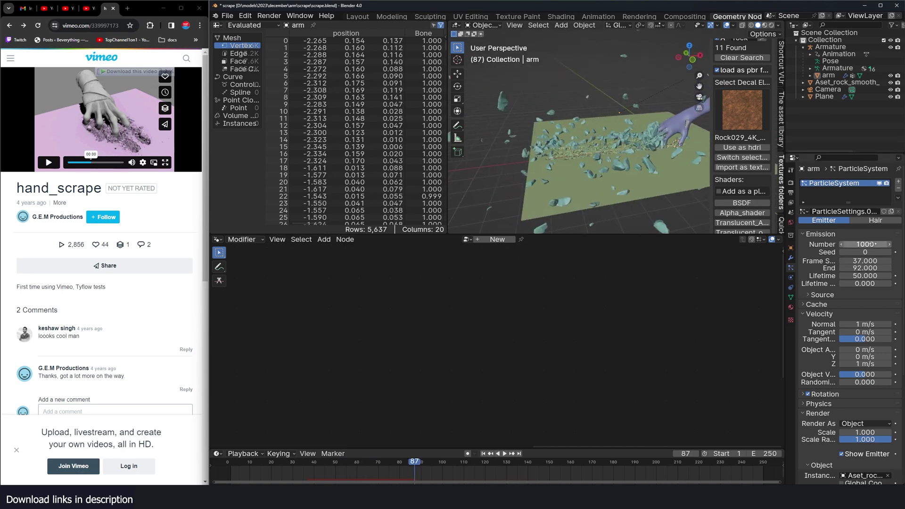
- Set the particle number to 500 and the rock render scale to 0.375, and replay the simulation
{"action": "left_click", "coordinate": [865, 244]}
{"action": "type", "text": "500"}
{"action": "key", "text": "Return"}
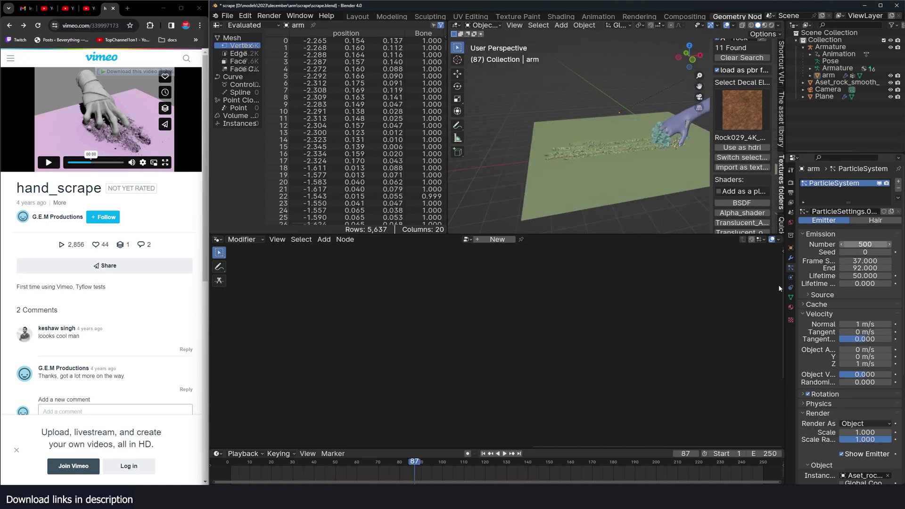
{"action": "left_click_drag", "start_coordinate": [865, 276], "coordinate": [858, 277]}
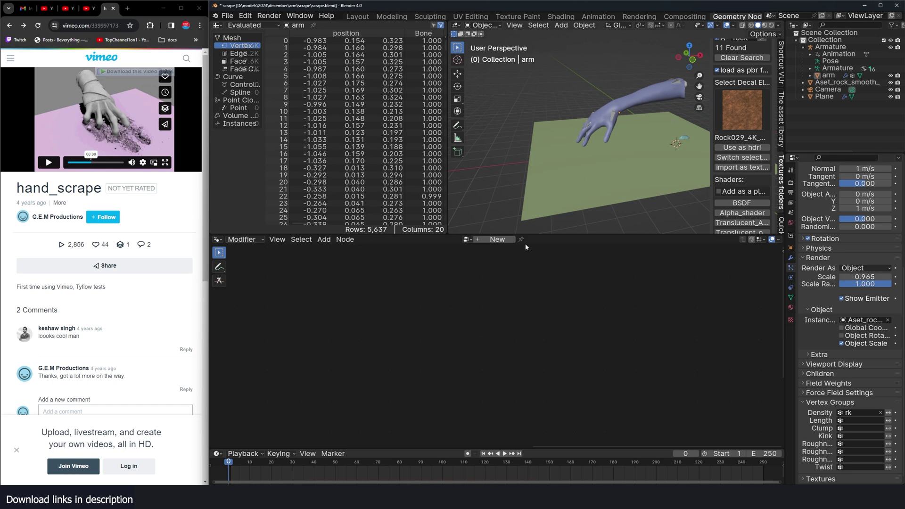
{"action": "key", "text": "space"}
{"action": "middle_click_drag", "start_coordinate": [627, 134], "coordinate": [617, 193]}
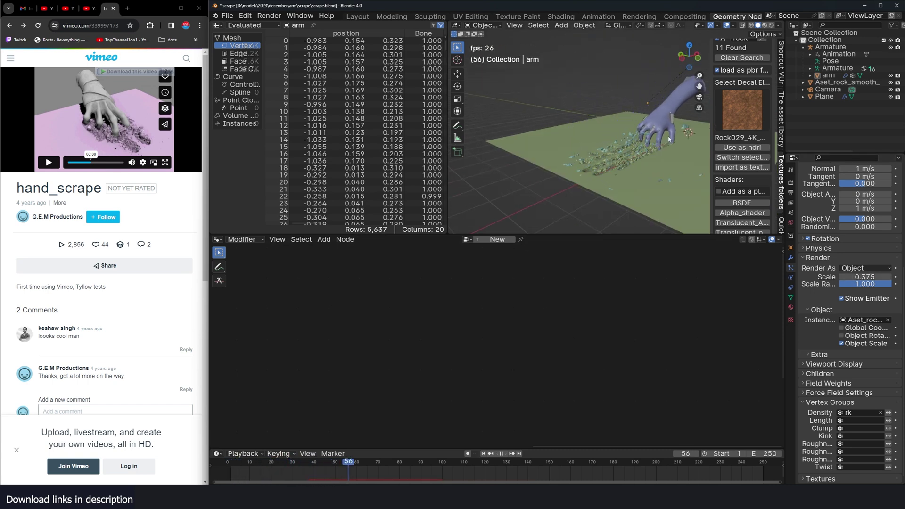
{"action": "key", "text": "space"}
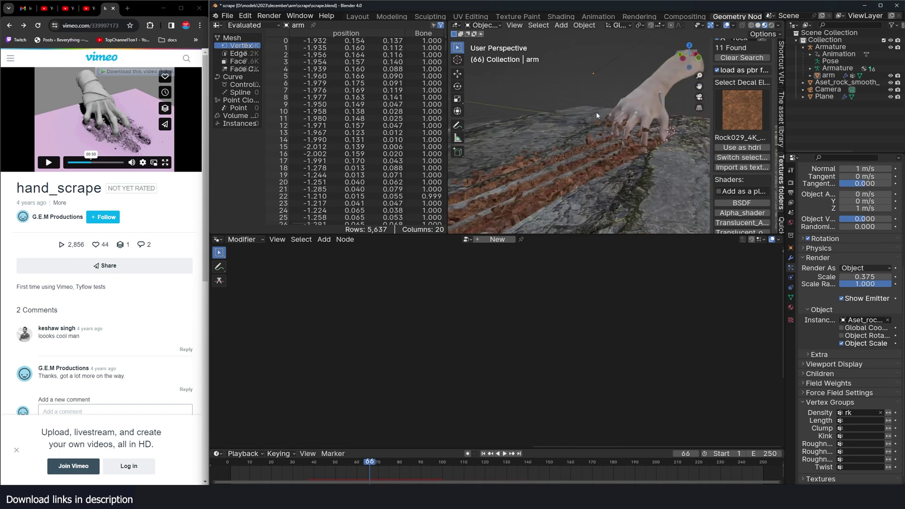
- Replay the scrape from frame 0 with materials shown to check the smaller rocks against the grooves
{"action": "left_click", "coordinate": [228, 467]}
{"action": "key", "text": "space"}
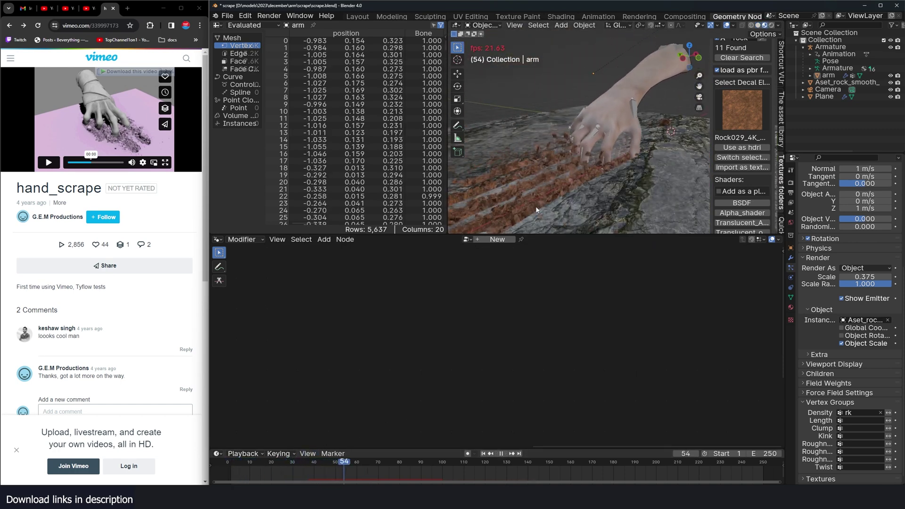
{"action": "key", "text": "space"}
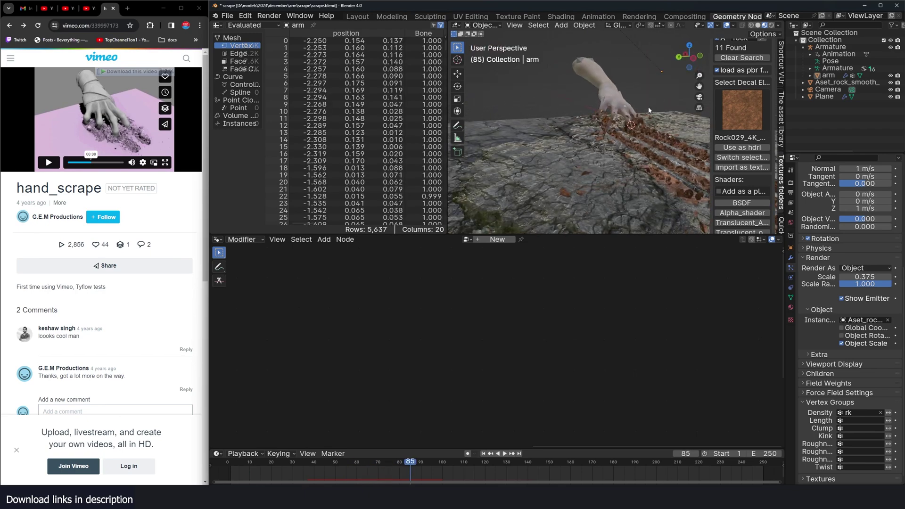
- Switch to the finished arm.blend scene and examine its grooves, rock debris and hand from several angles
{"action": "left_click", "coordinate": [897, 6]}
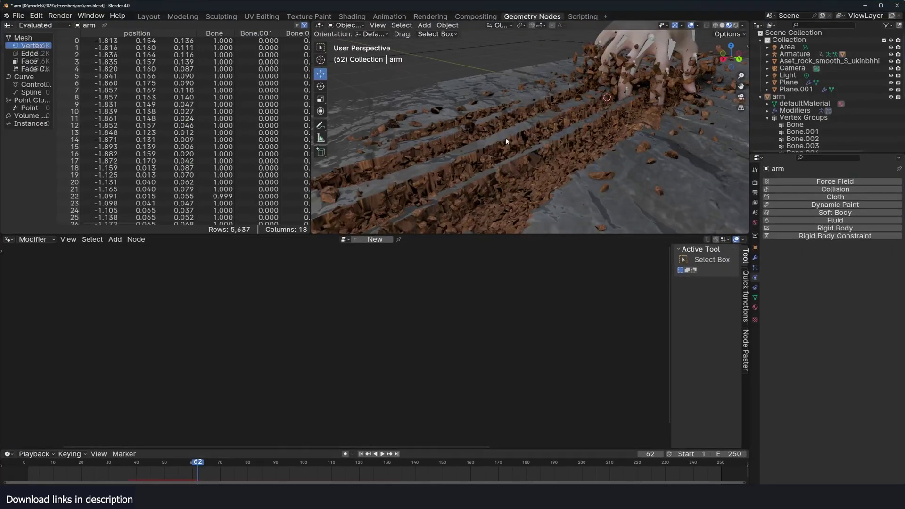
{"action": "middle_click_drag", "start_coordinate": [507, 141], "coordinate": [527, 138]}
{"action": "left_click", "coordinate": [403, 165]}
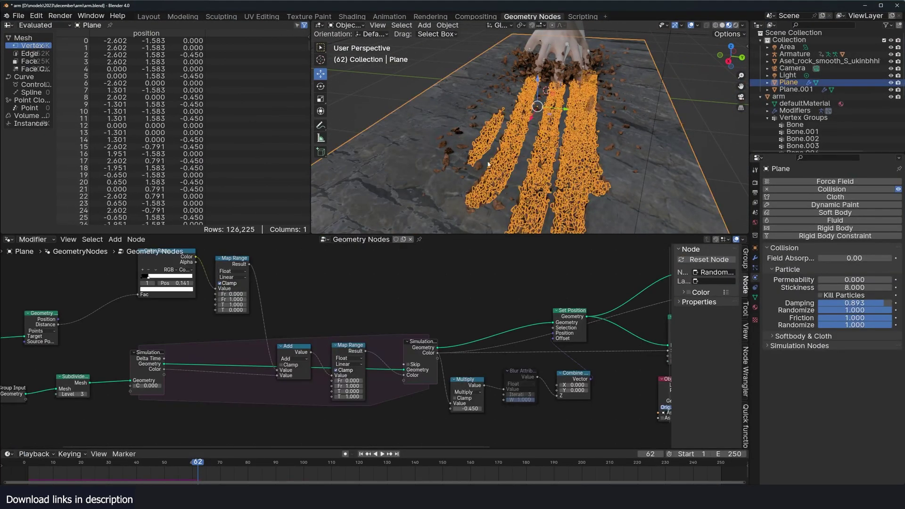
{"action": "key", "text": "alt+a"}
{"action": "middle_click_drag", "start_coordinate": [517, 168], "coordinate": [499, 217]}
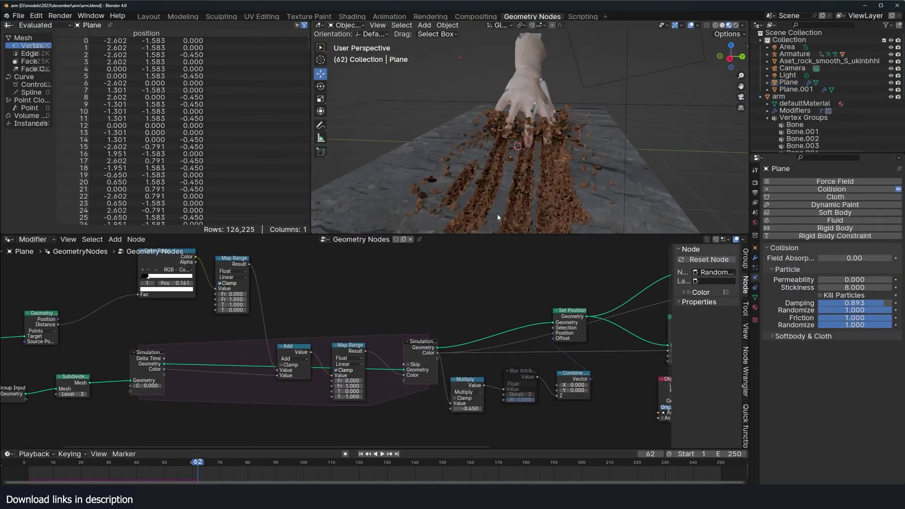
{"action": "left_click", "coordinate": [530, 86]}
{"action": "middle_click_drag", "start_coordinate": [530, 86], "coordinate": [472, 116]}
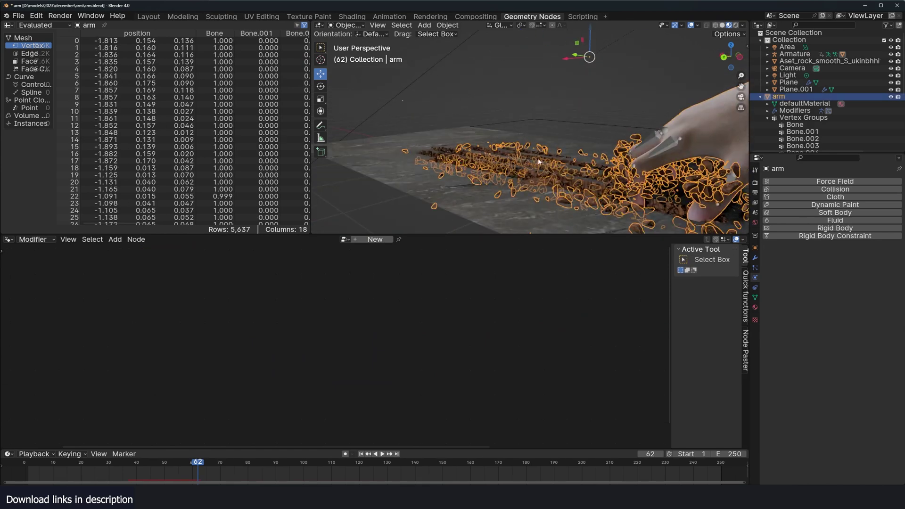
{"action": "key", "text": "alt+a"}
{"action": "middle_click_drag", "start_coordinate": [533, 160], "coordinate": [572, 165]}
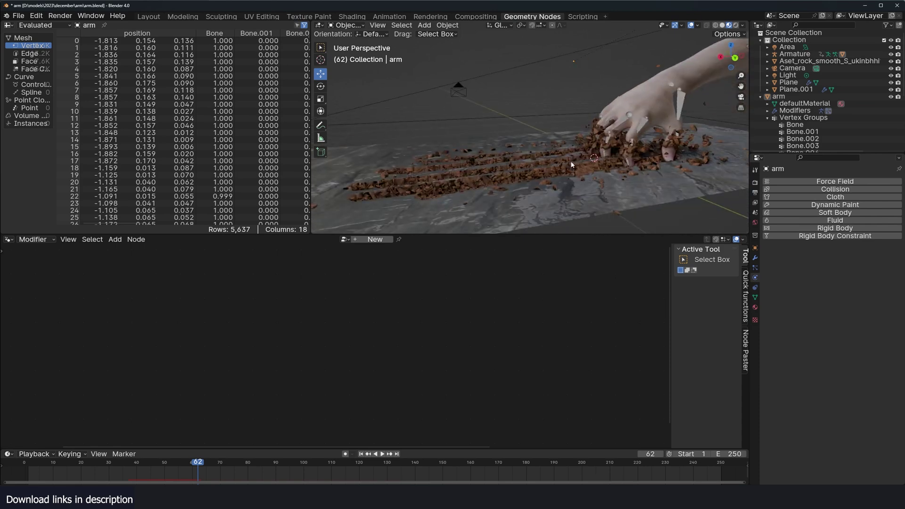